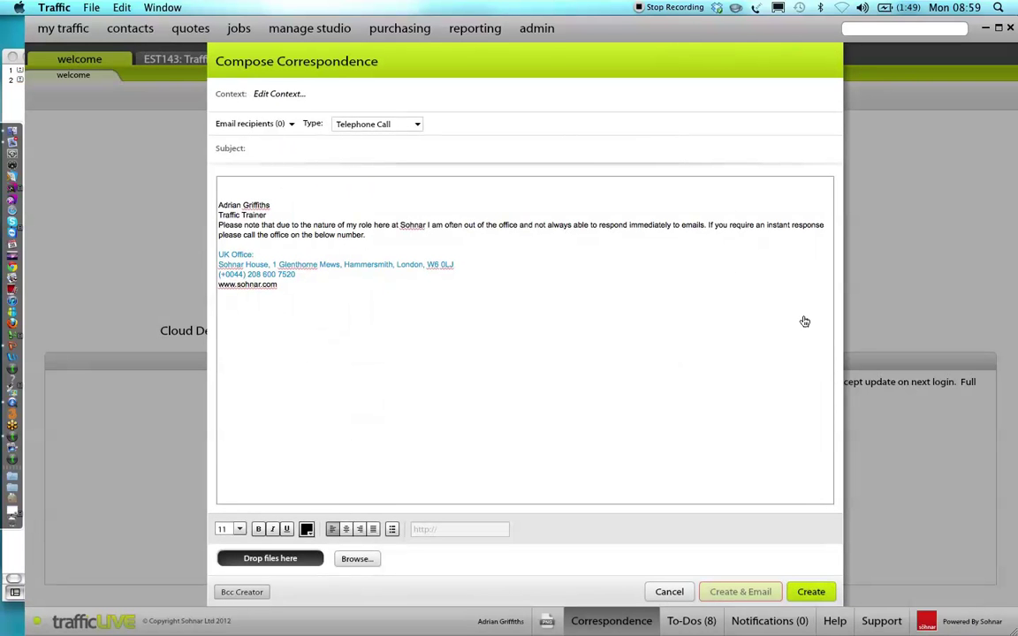
# Discard the blank correspondence draft and filter the correspondence by company Traffic LIVE Ltd and job JB144: Traffic LIVE V6 Promo
pyautogui.click(670, 597)
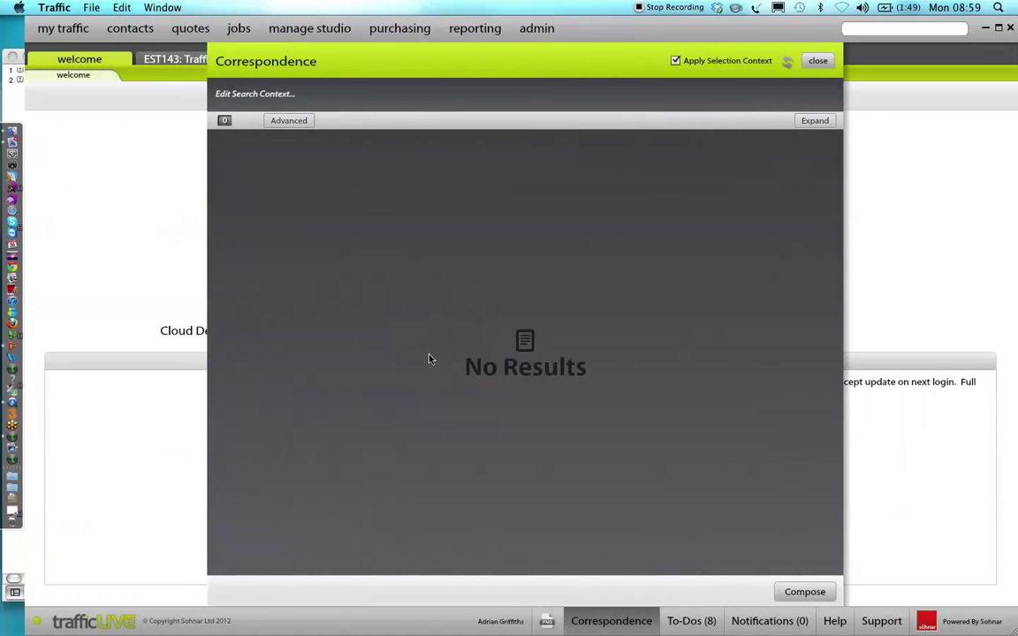
pyautogui.click(274, 95)
pyautogui.write('tra')
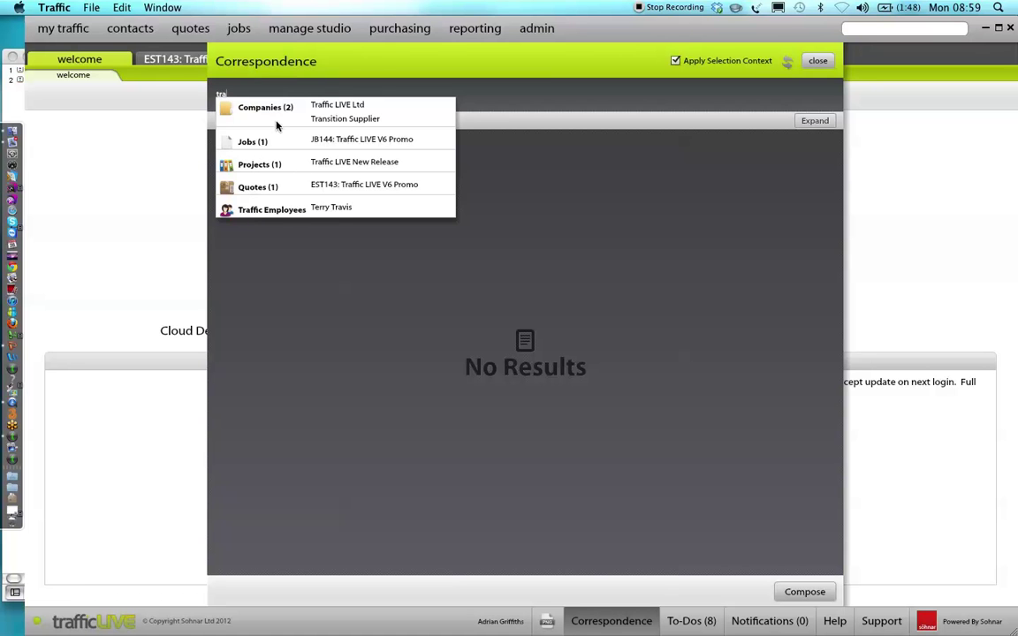
pyautogui.click(342, 106)
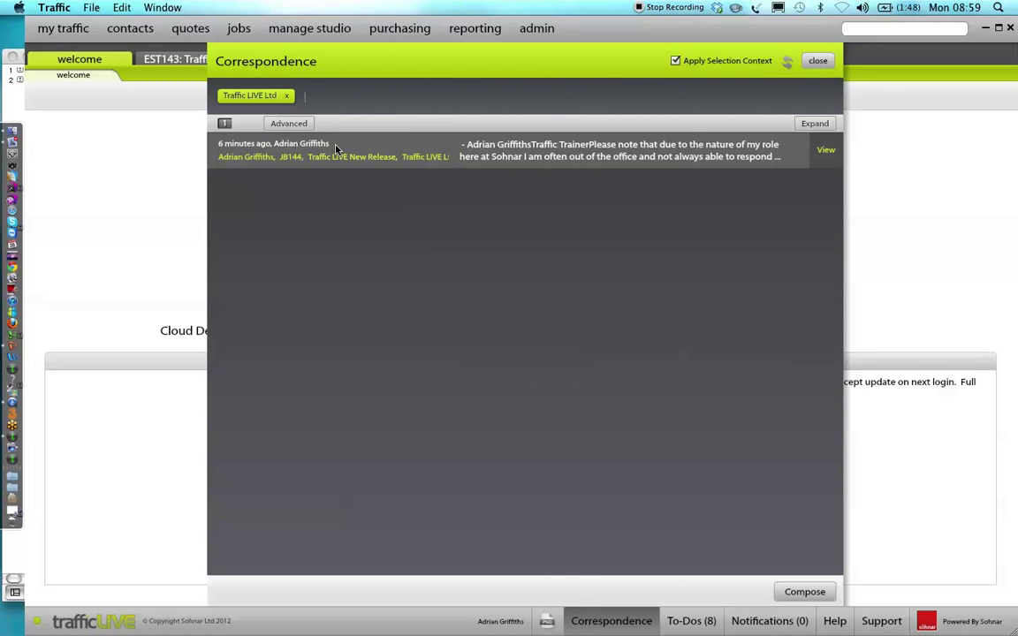
pyautogui.write('traff')
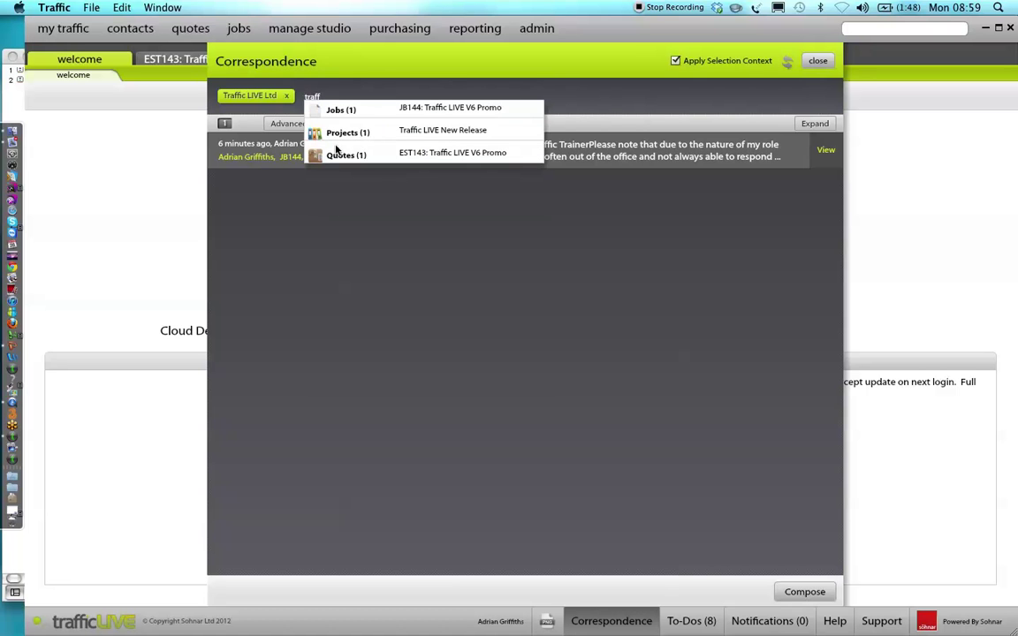
pyautogui.click(434, 108)
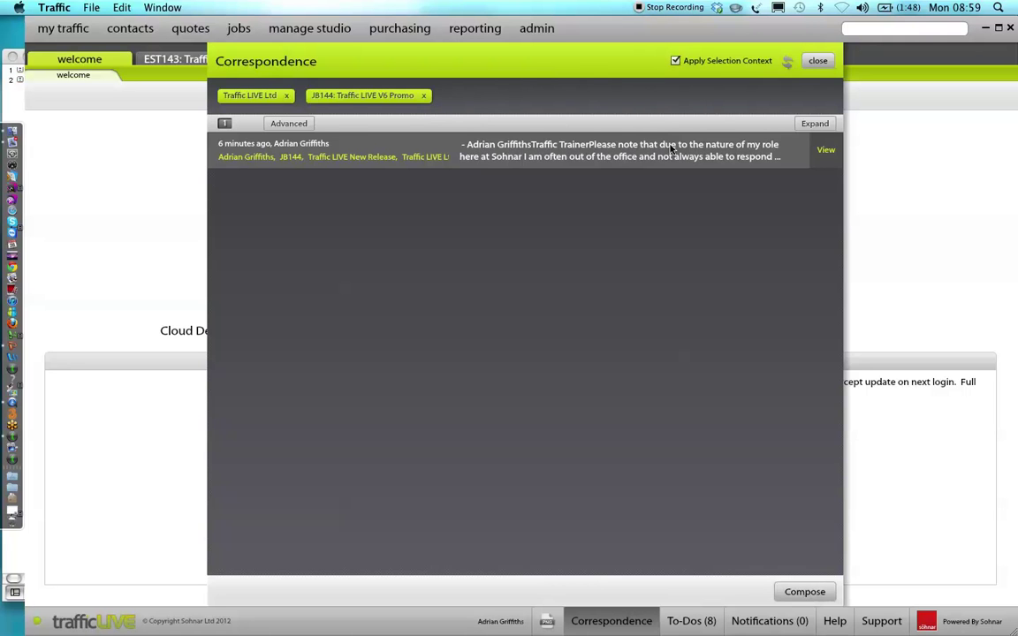
# View the matching correspondence entry, and remove the JB144 job tag from the search context after returning to the results
pyautogui.click(825, 151)
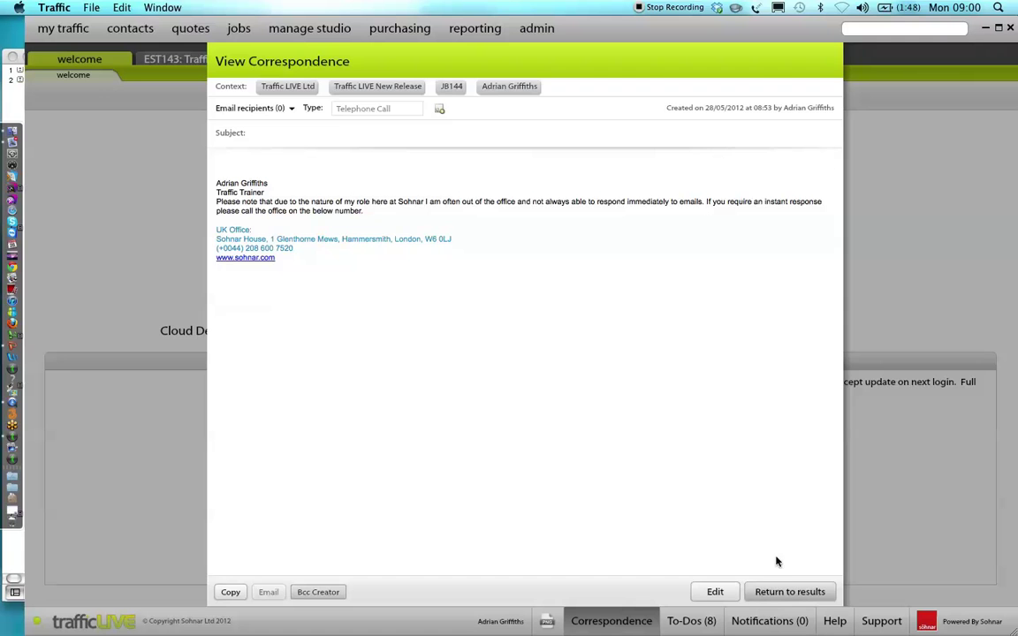
pyautogui.click(774, 592)
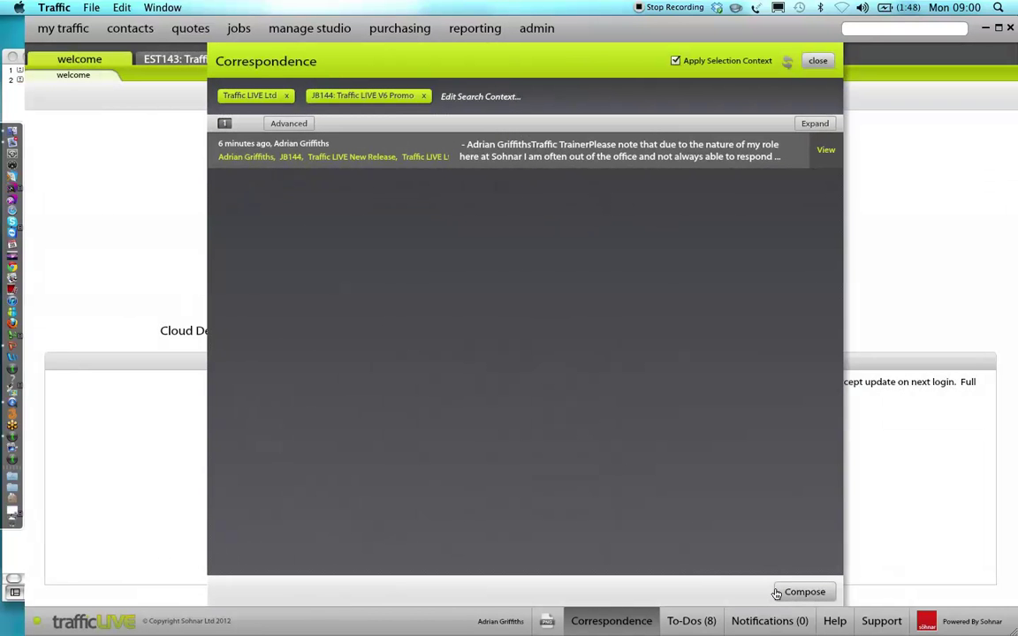
pyautogui.click(425, 98)
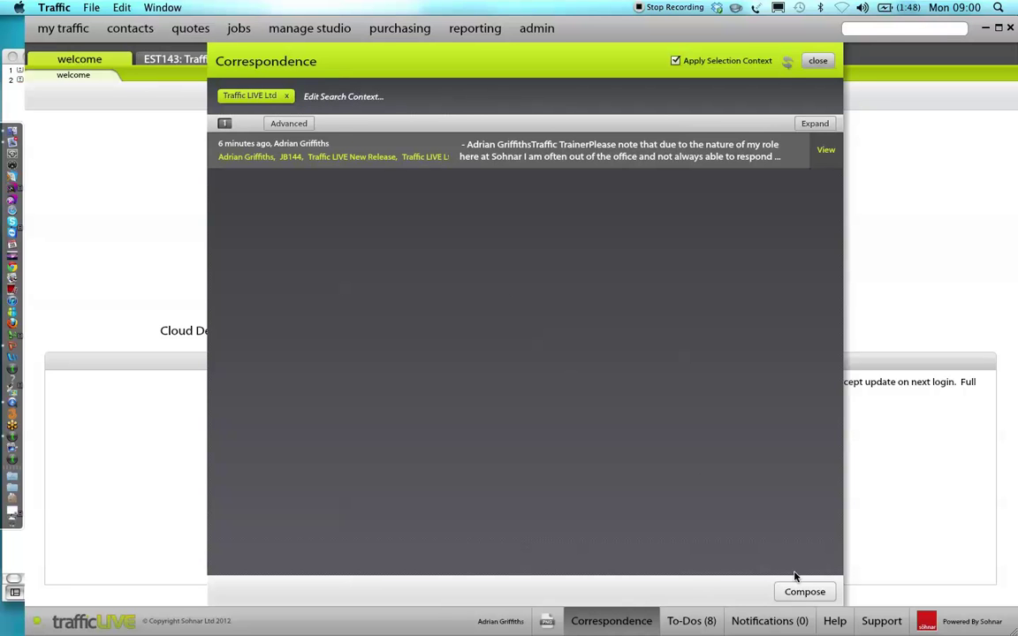
# Start a new correspondence and replace its context tag with a freshly searched Traffic LIVE Ltd company tag
pyautogui.click(801, 593)
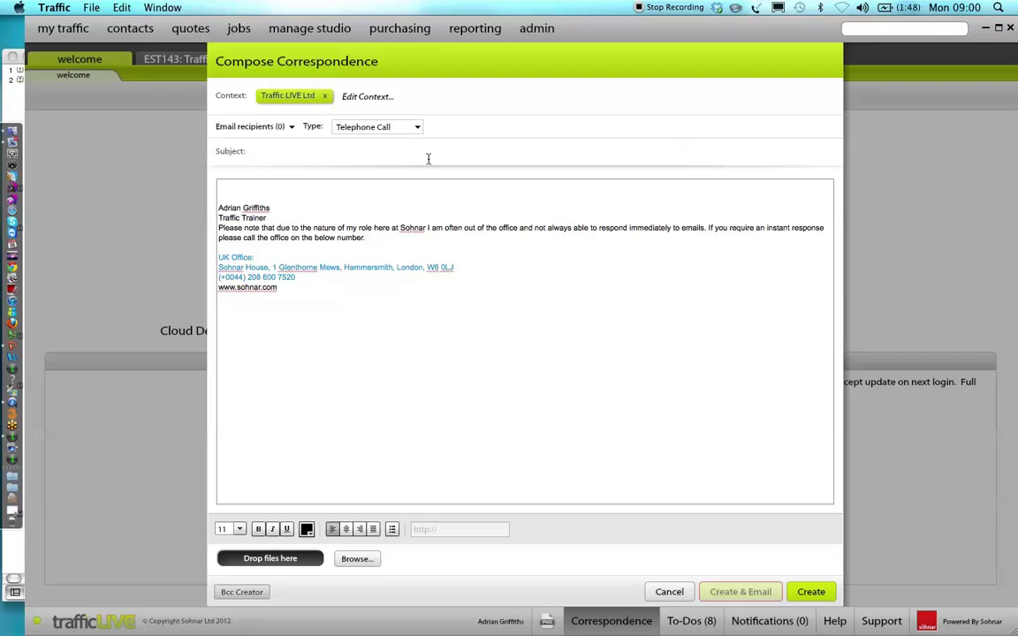
pyautogui.click(325, 99)
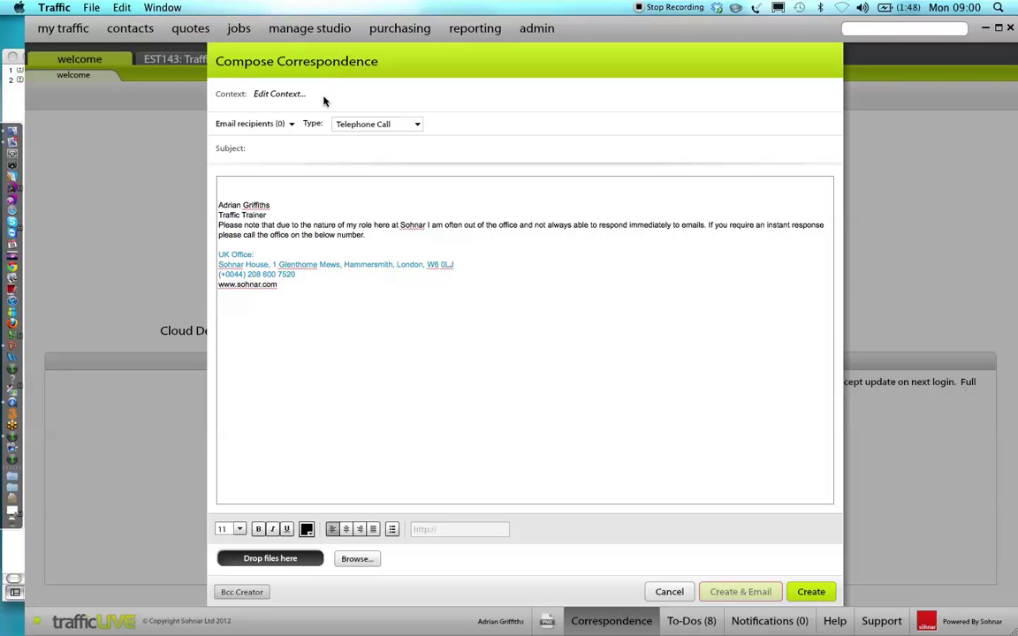
pyautogui.click(301, 100)
pyautogui.write('traffi')
pyautogui.click(360, 106)
# Add the client contact, the trainer from Traffic Employees and job JB144: Traffic LIVE V6 Promo to the correspondence context
pyautogui.write('ben')
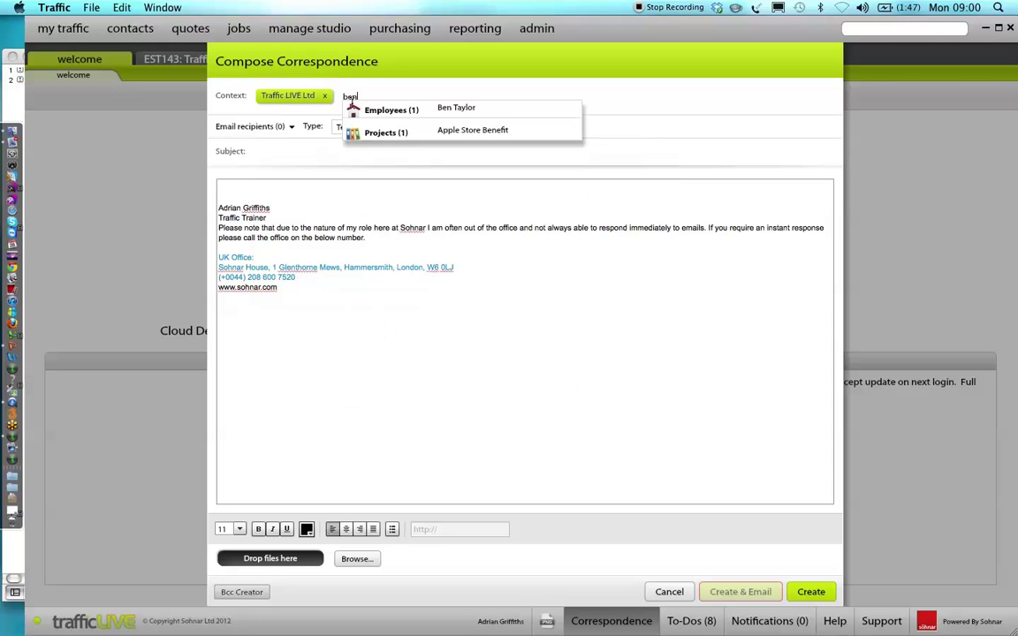
pyautogui.click(450, 107)
pyautogui.write('adr')
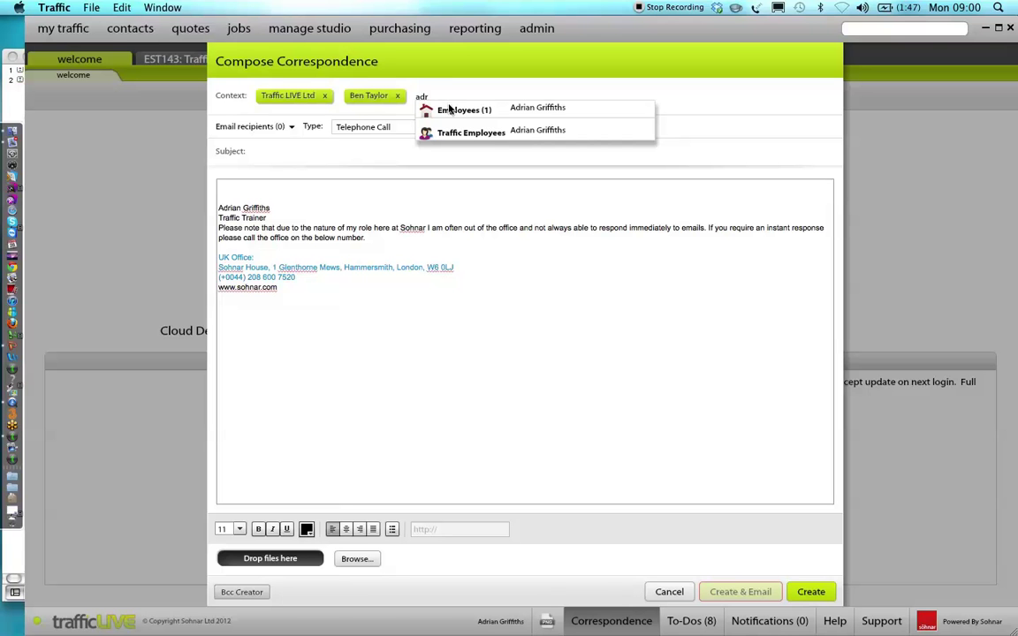
pyautogui.click(520, 133)
pyautogui.write('traffi')
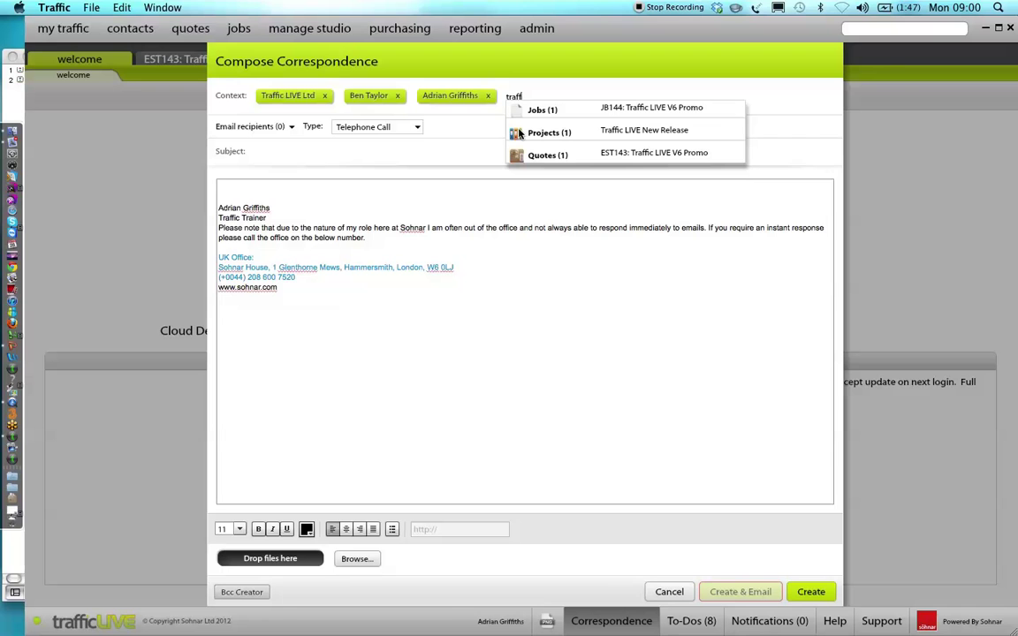
pyautogui.click(609, 110)
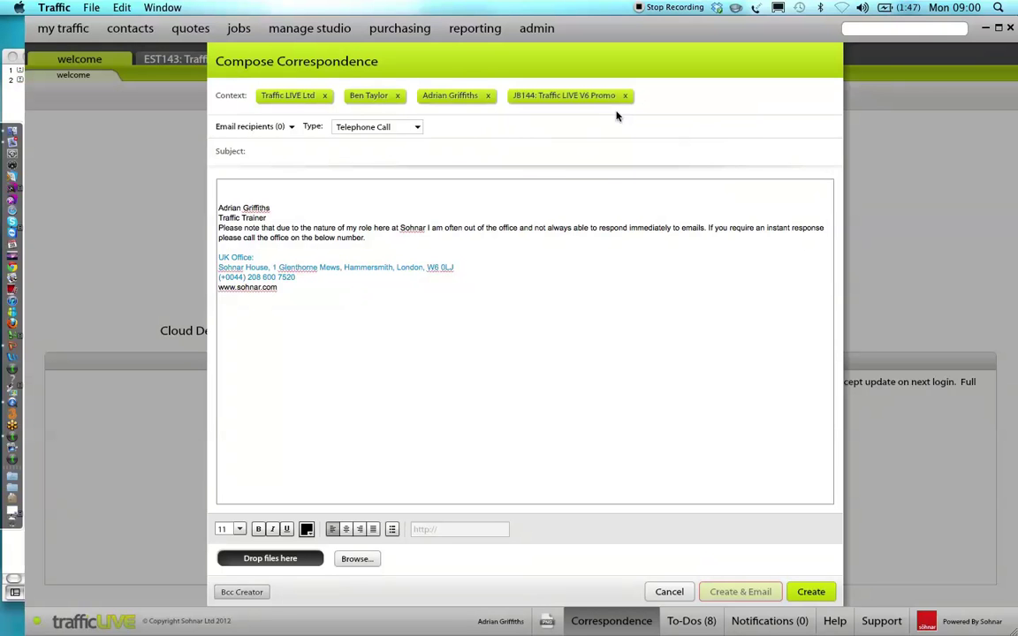
# Create the correspondence as a Meeting with the subject "Meeting result" and the message "Went well!" above the signature
pyautogui.click(419, 129)
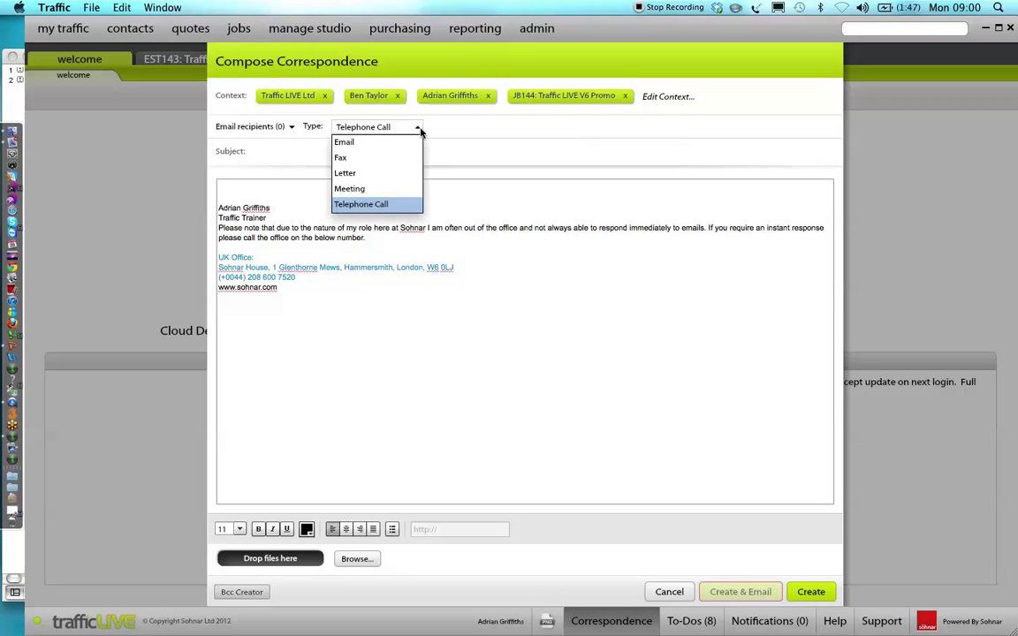
pyautogui.click(353, 189)
pyautogui.click(286, 161)
pyautogui.write('Meeting result')
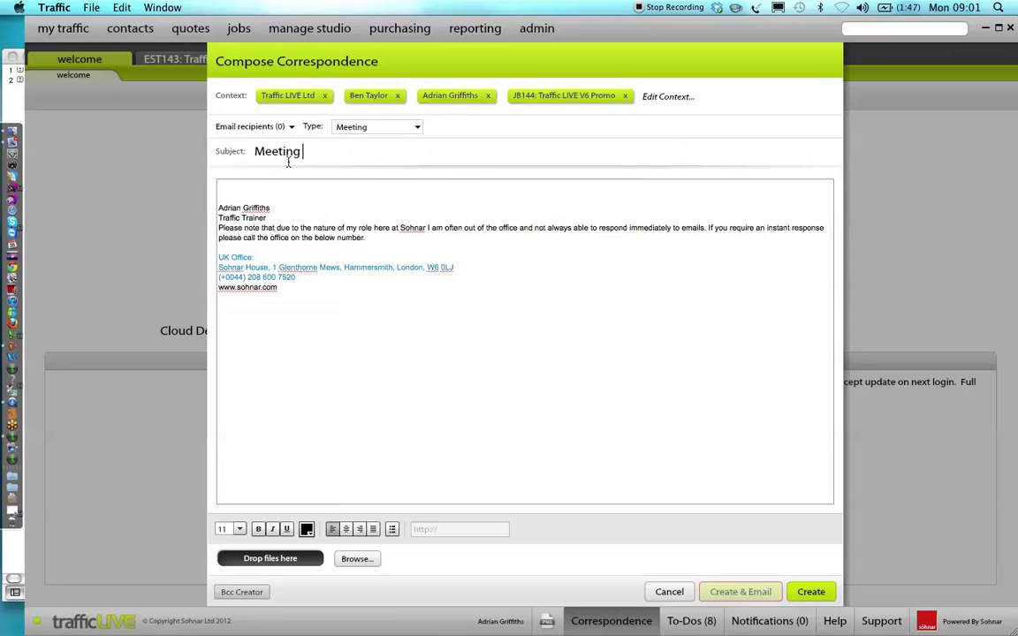
pyautogui.click(246, 184)
pyautogui.write('Went well!')
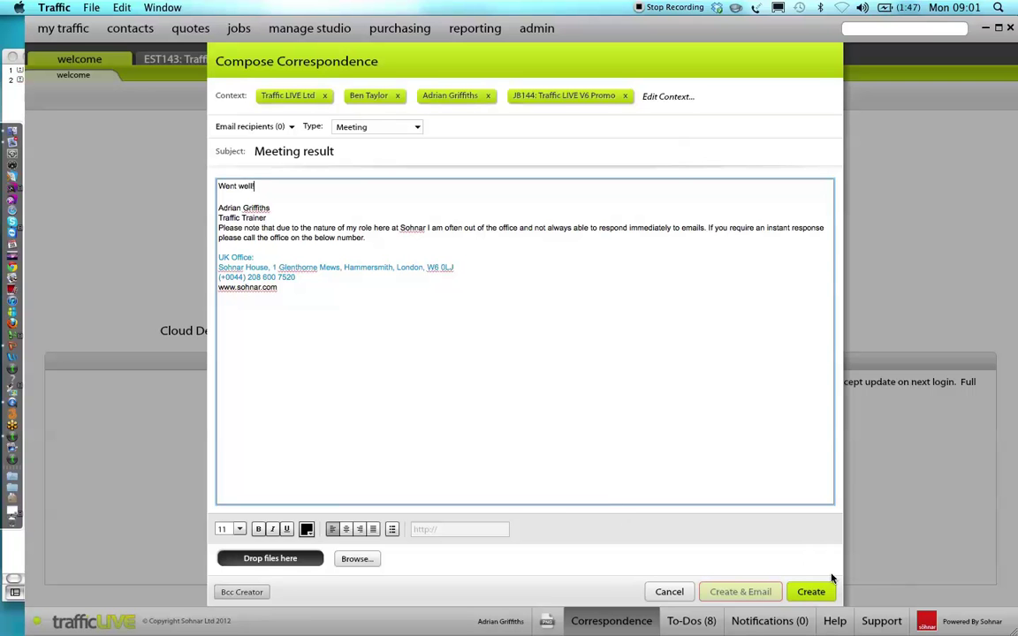
pyautogui.click(812, 594)
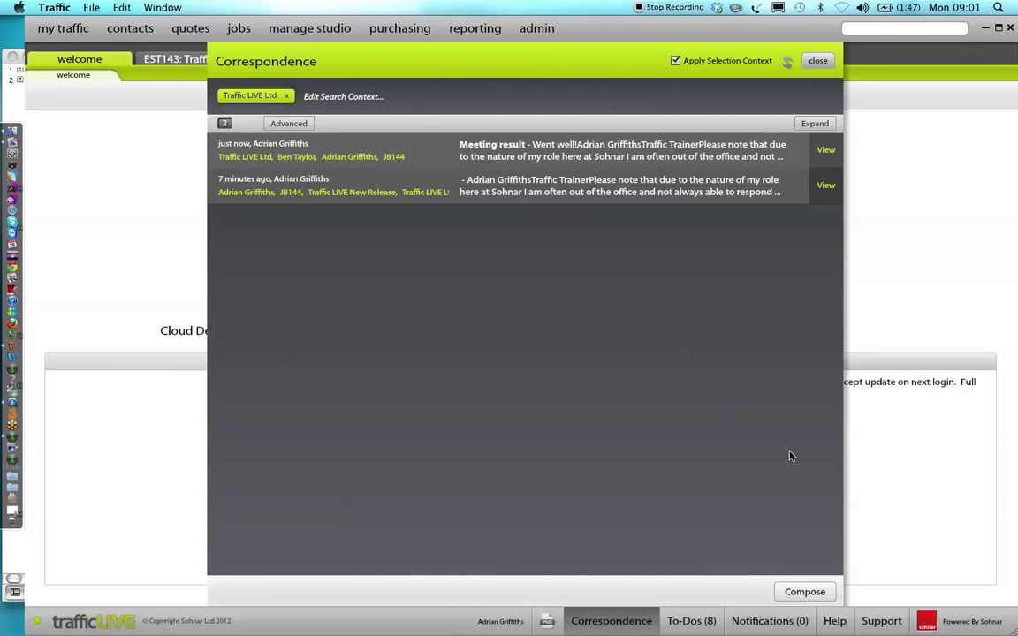
# Start another correspondence, add the client contact to its context and set its type to Email
pyautogui.click(804, 592)
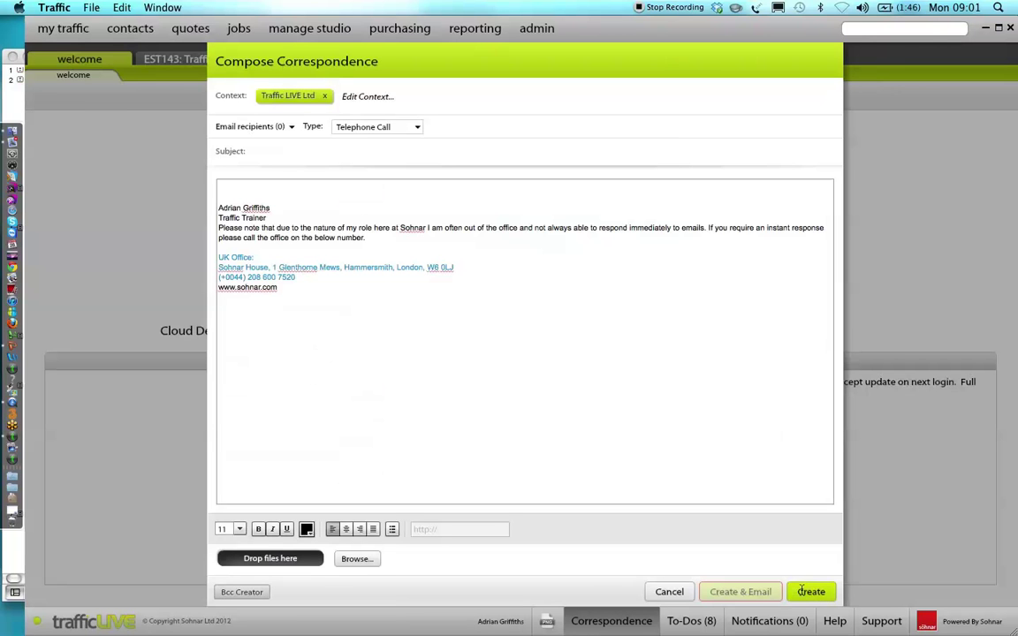
pyautogui.click(372, 99)
pyautogui.write('ben')
pyautogui.click(462, 107)
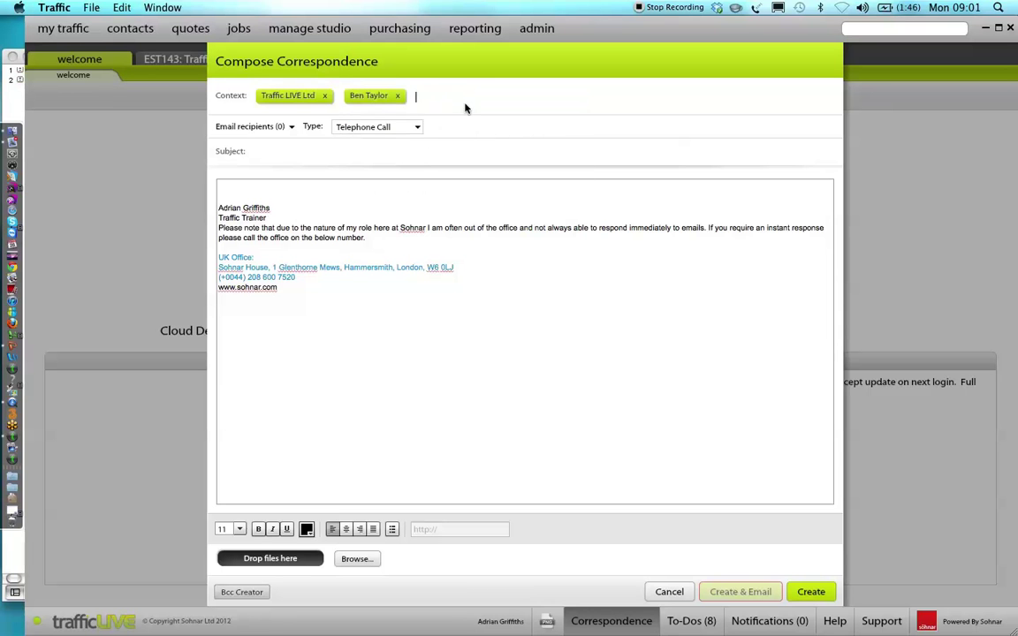
pyautogui.click(376, 119)
pyautogui.click(360, 141)
# Set the email recipients, with the client contact as To and the trainer from Traffic Employees as Cc
pyautogui.click(290, 128)
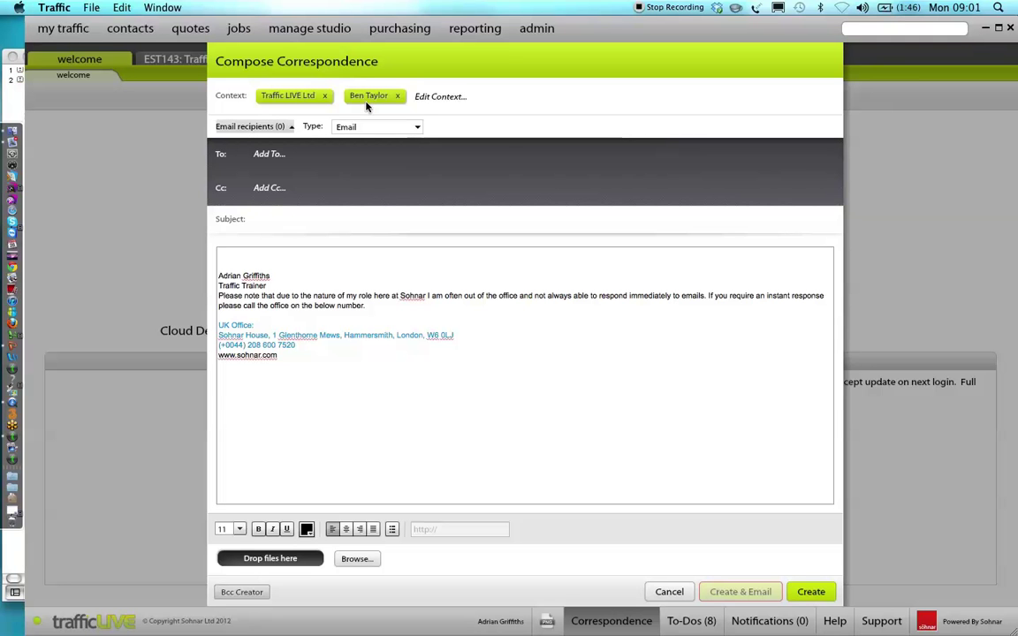
pyautogui.click(280, 155)
pyautogui.write('ben')
pyautogui.click(367, 166)
pyautogui.click(267, 192)
pyautogui.write('adrian')
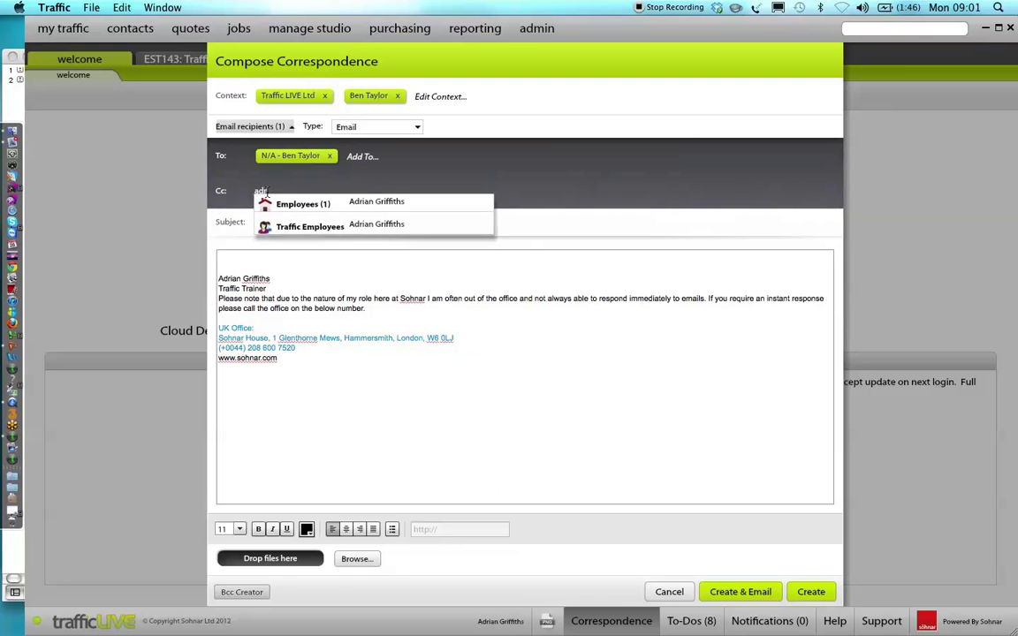
pyautogui.click(365, 225)
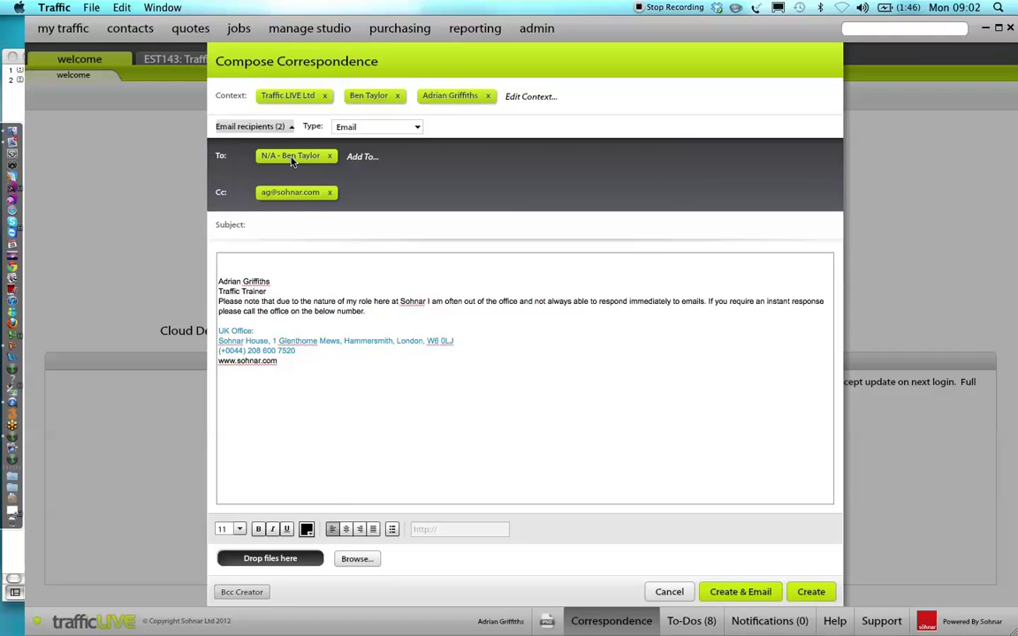
# Enter the subject "Welcome to Traffic" and the message "We look forward to working with you!", correcting the misspelled "with" through the spelling suggestions
pyautogui.click(268, 230)
pyautogui.write('Welcome to Traffic')
pyautogui.click(232, 269)
pyautogui.write('We look fo')
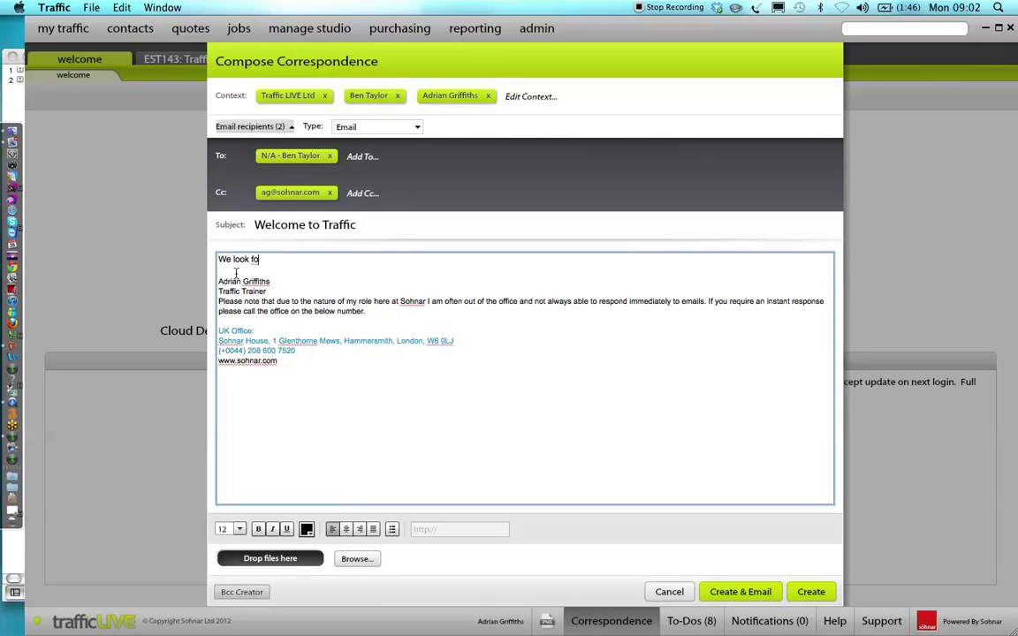
pyautogui.write('rward to working wth you!')
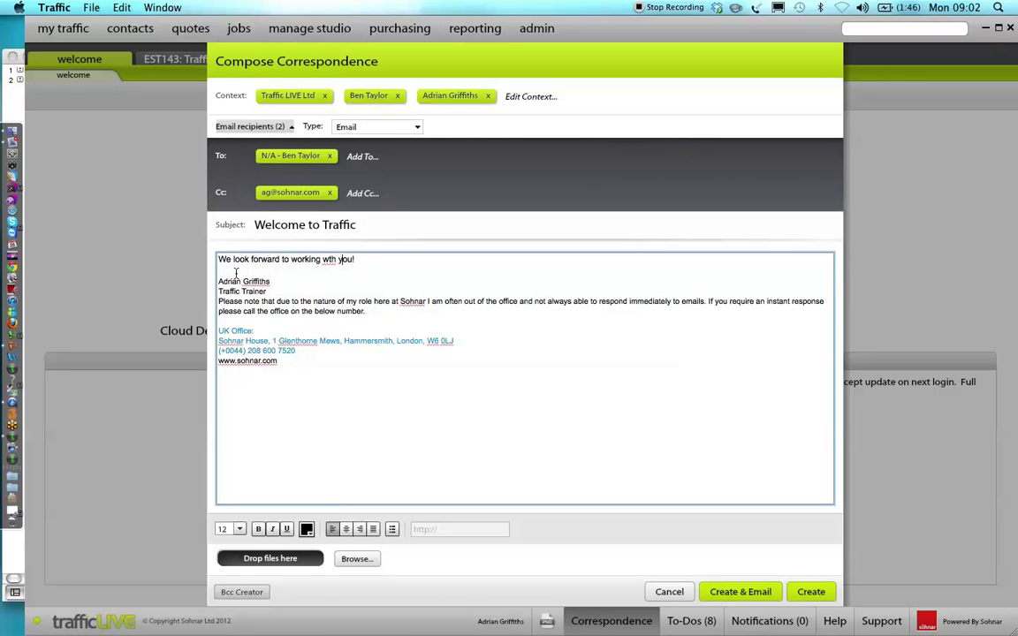
pyautogui.rightClick(328, 261)
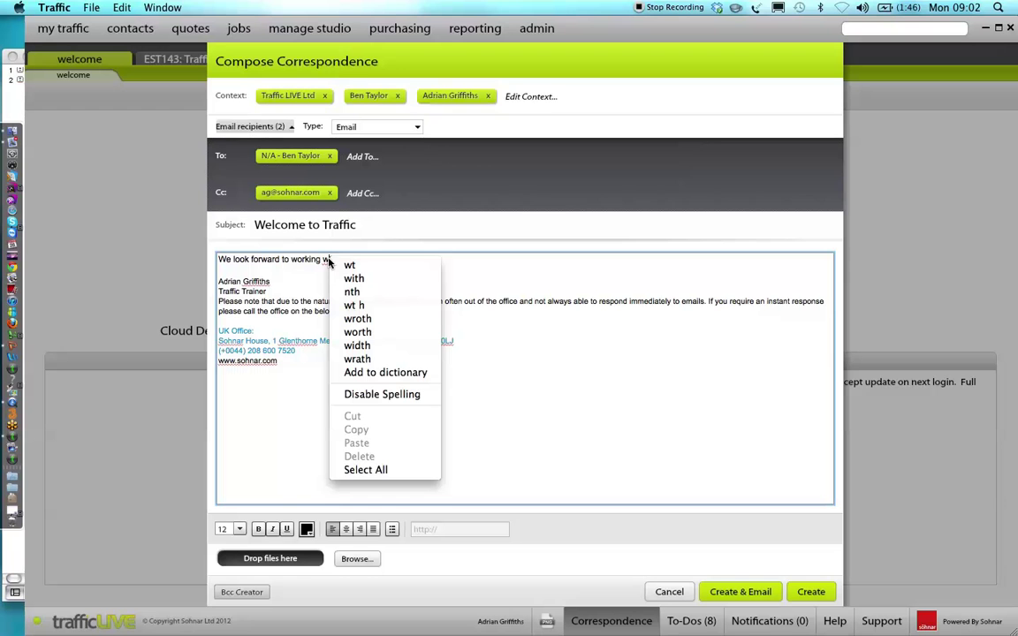
pyautogui.click(353, 279)
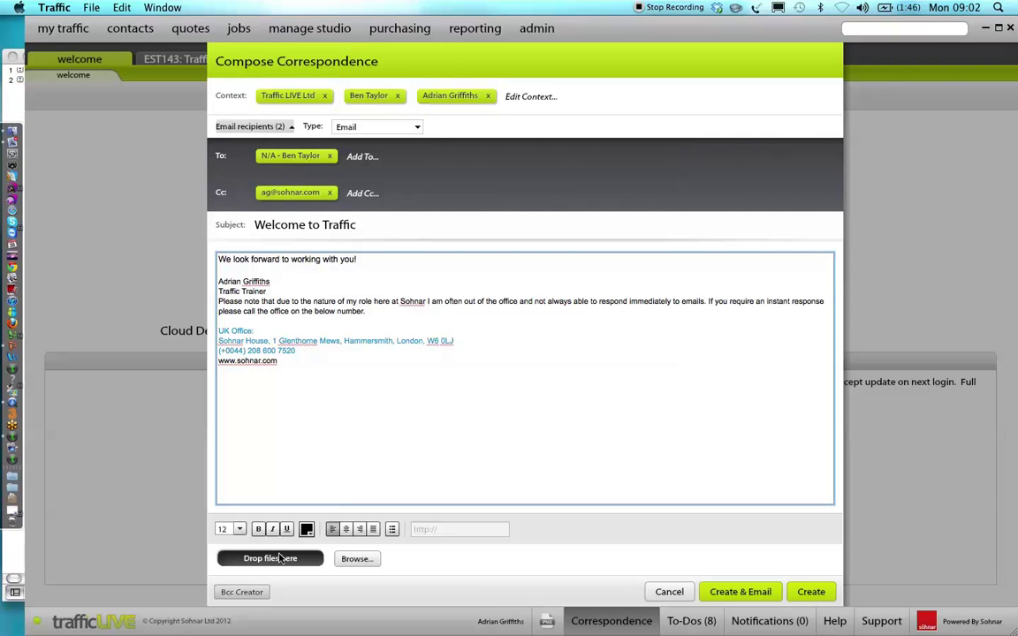
# Attach the file 2 Day Course Formal.pdf from the Desktop to the email
pyautogui.click(376, 560)
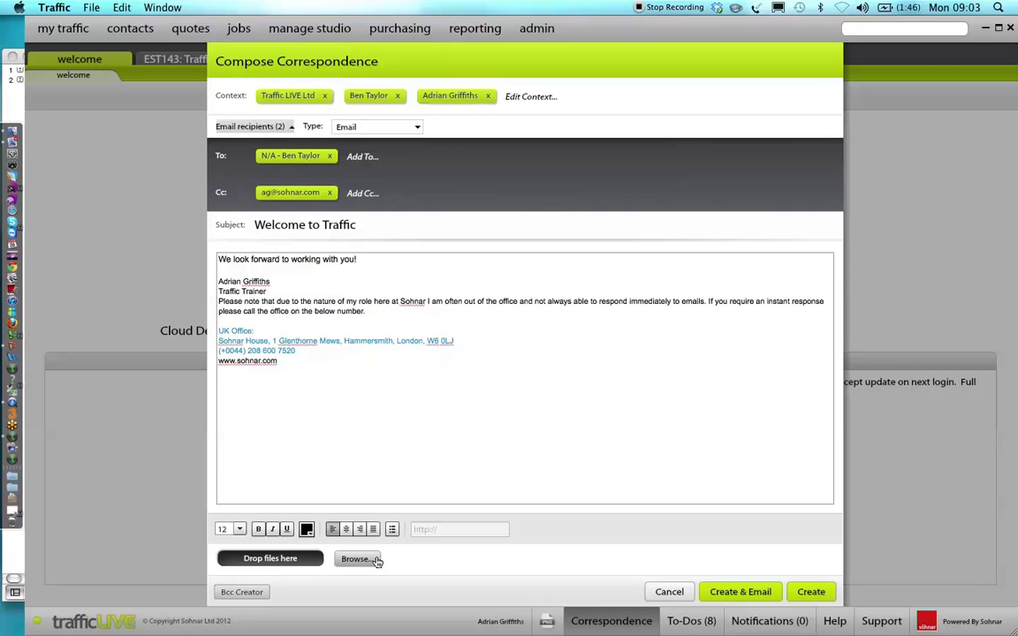
pyautogui.click(357, 559)
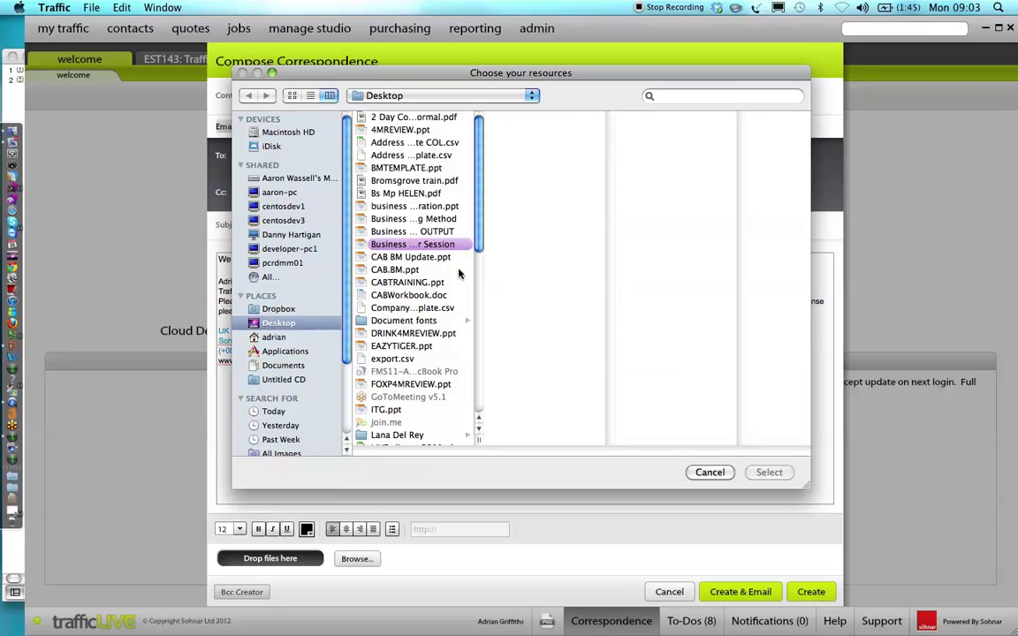
pyautogui.click(419, 118)
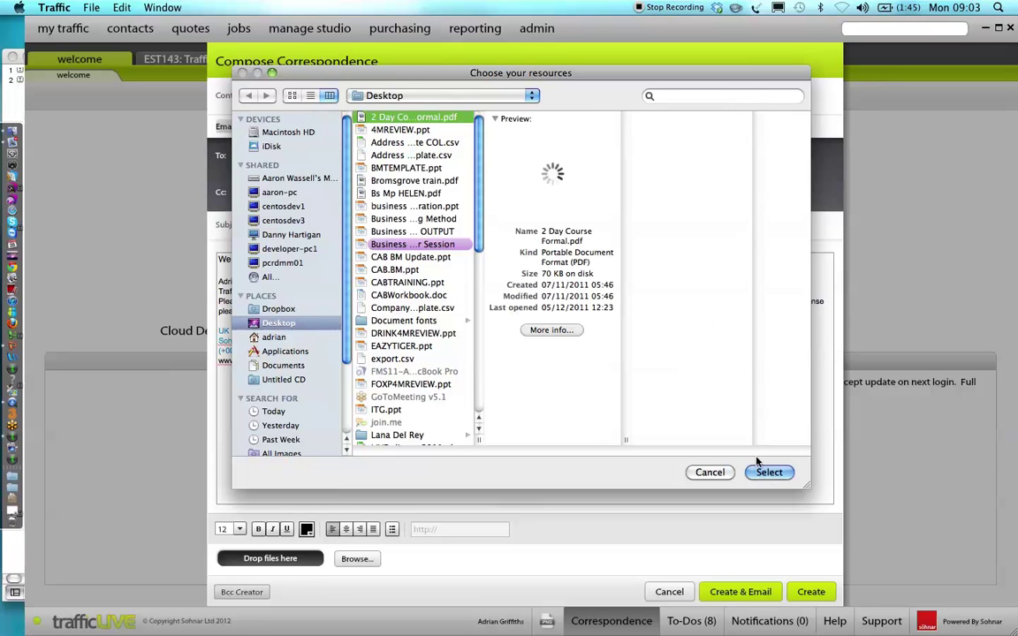
pyautogui.click(765, 474)
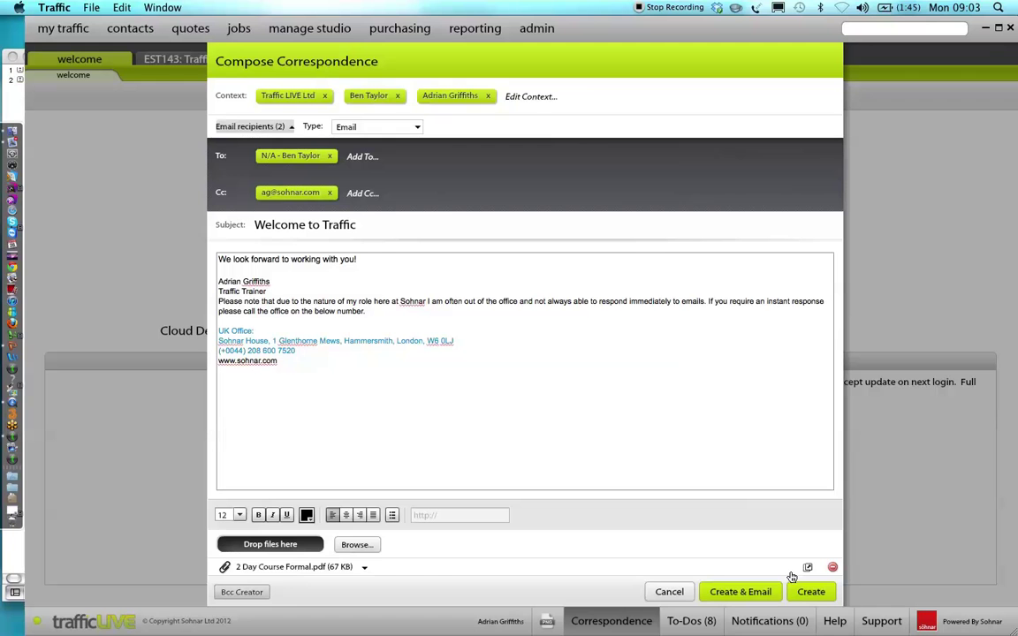
# Create and email the correspondence, and close the correspondence list after refreshing it
pyautogui.click(748, 593)
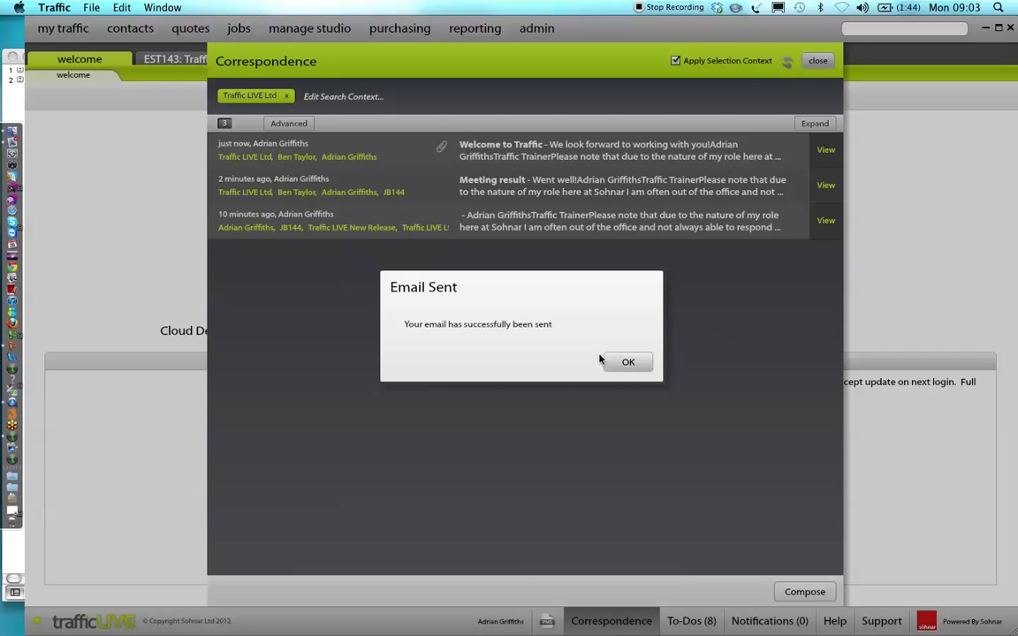
pyautogui.click(618, 363)
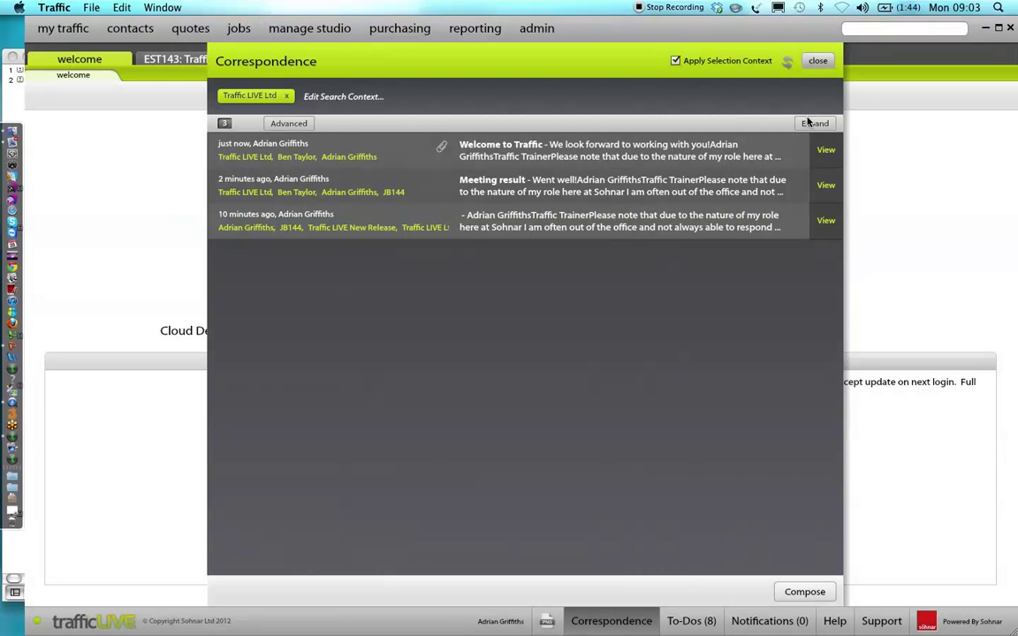
pyautogui.click(788, 62)
pyautogui.click(815, 61)
pyautogui.press('super+Tab')
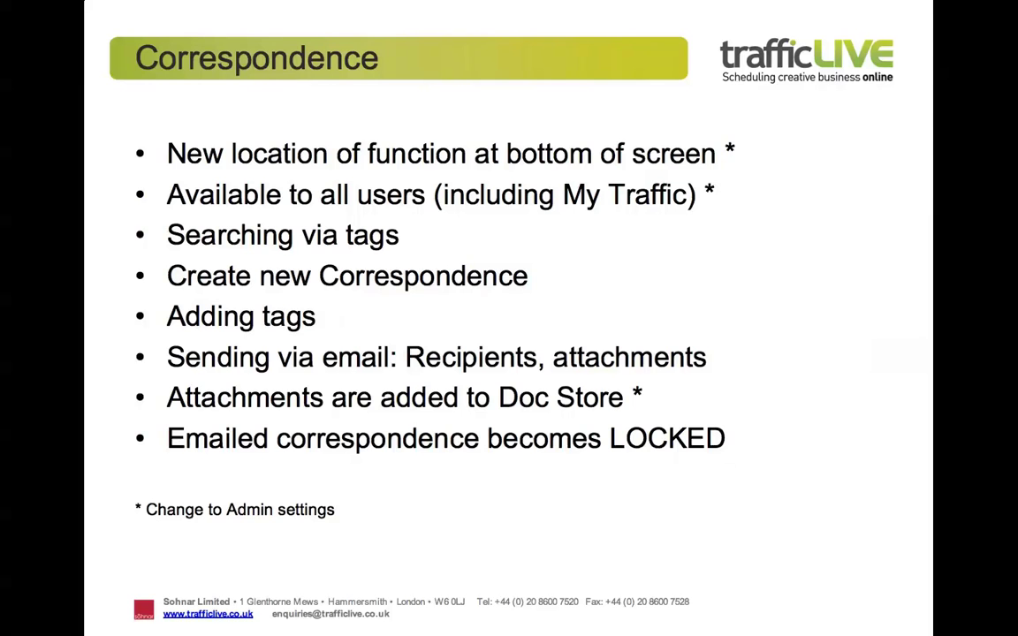
pyautogui.press('Right')
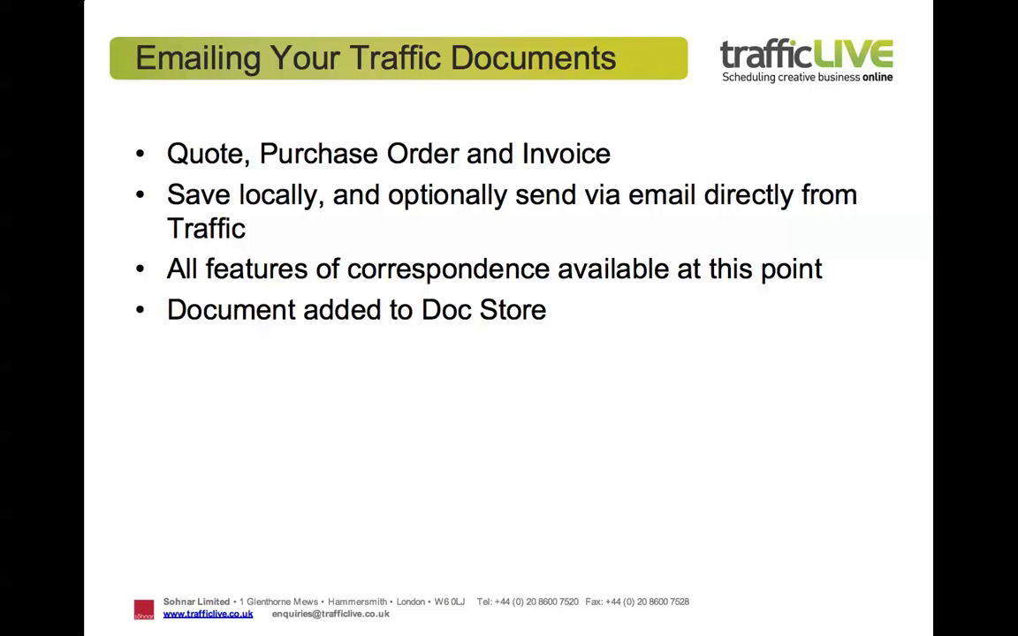
# Issue quote EST143 from Traffic using the Default template in PDF format, with sending and saving through correspondence enabled
pyautogui.press('super+Tab')
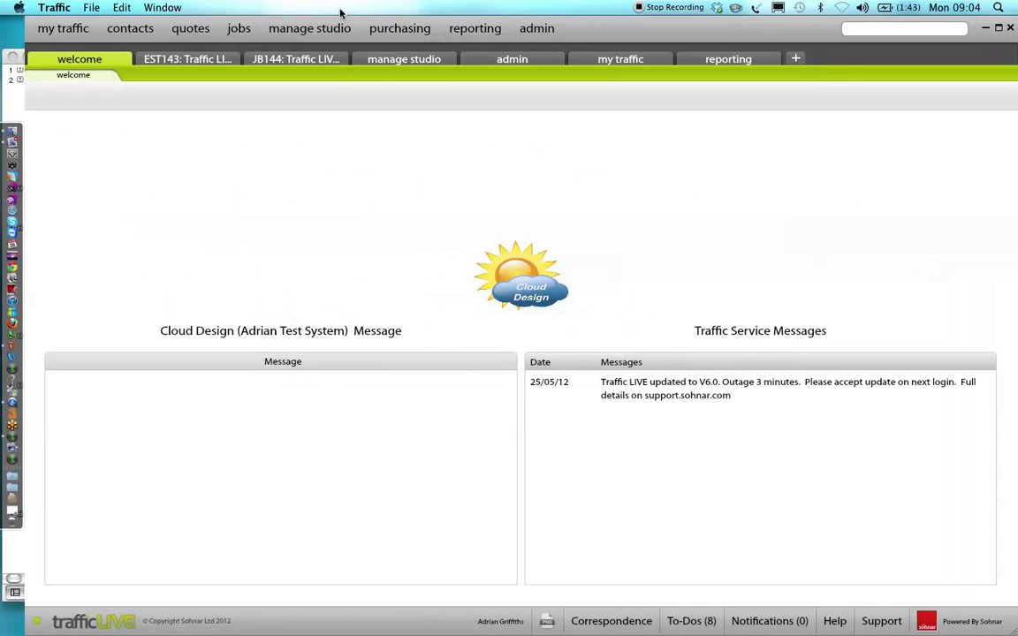
pyautogui.click(189, 59)
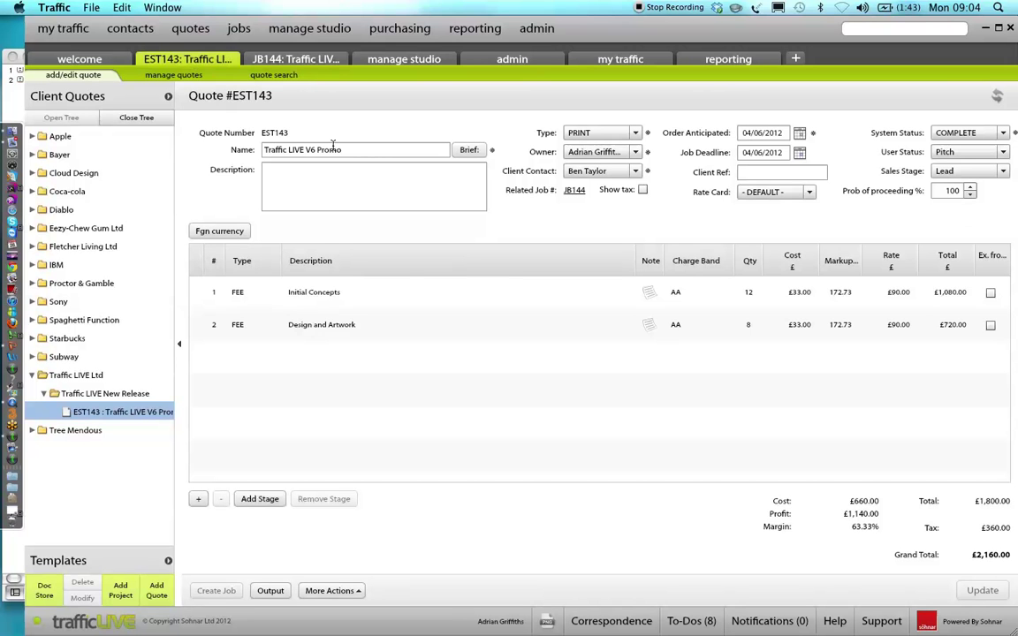
pyautogui.click(270, 591)
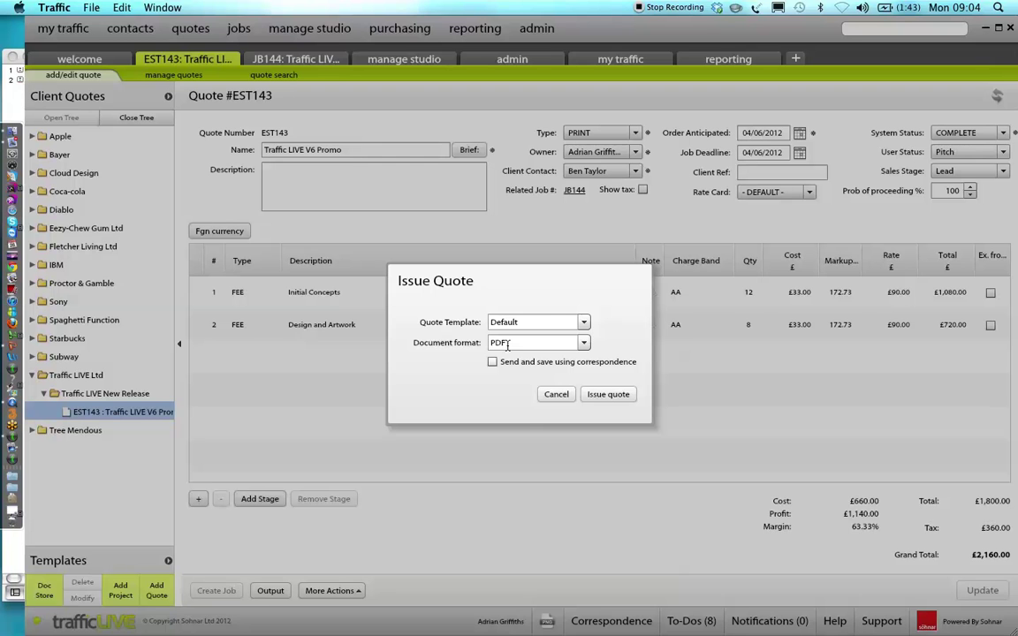
pyautogui.click(583, 323)
pyautogui.click(572, 340)
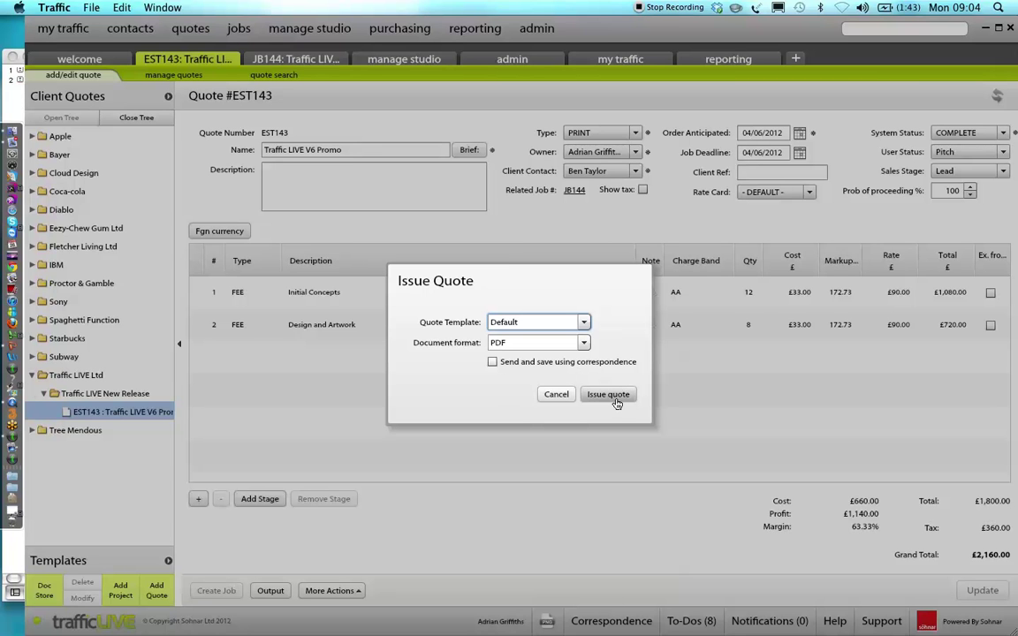
pyautogui.click(492, 362)
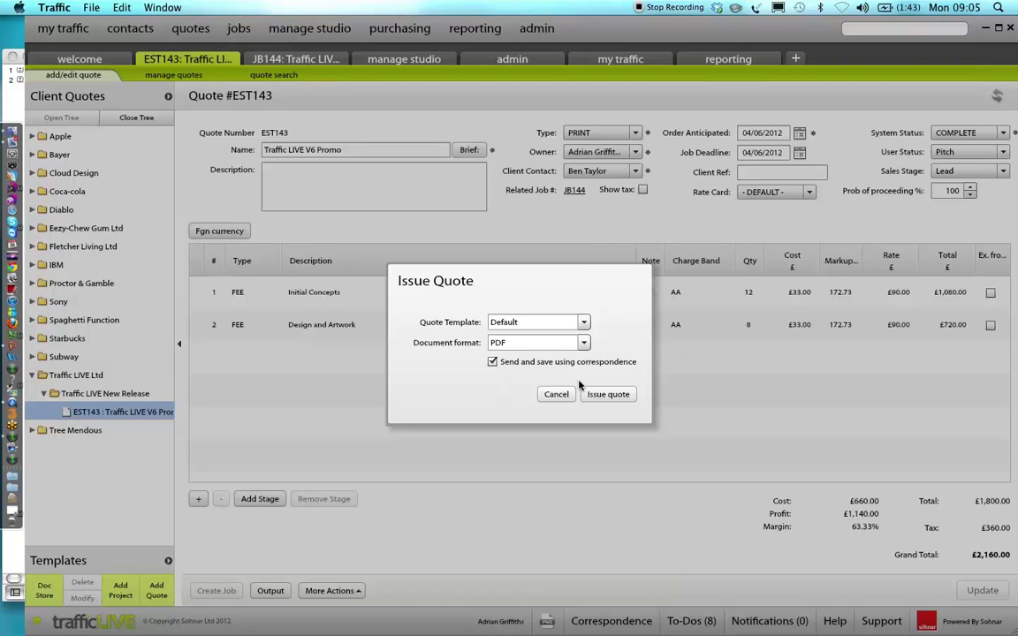
pyautogui.click(607, 394)
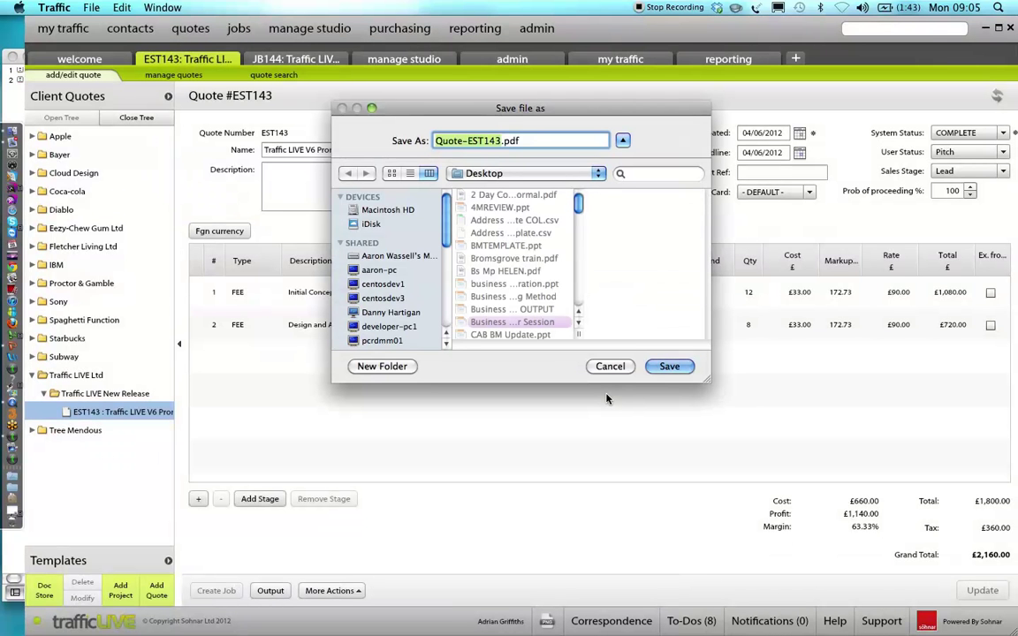
# Save the quote as Quote-EST143.pdf on the Desktop, replacing the existing file, and close its preview
pyautogui.click(666, 373)
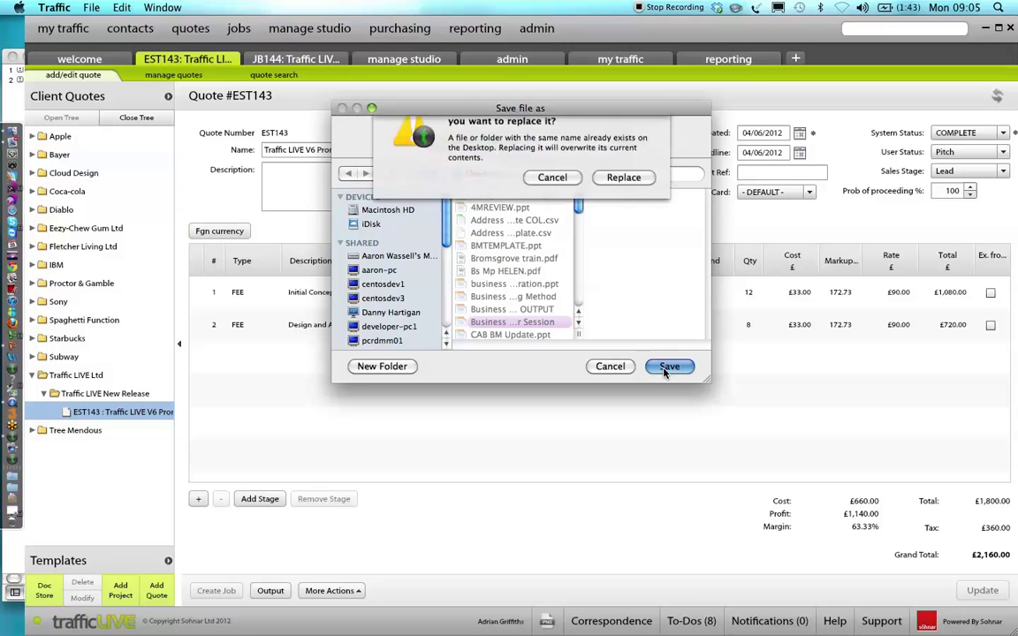
pyautogui.click(623, 179)
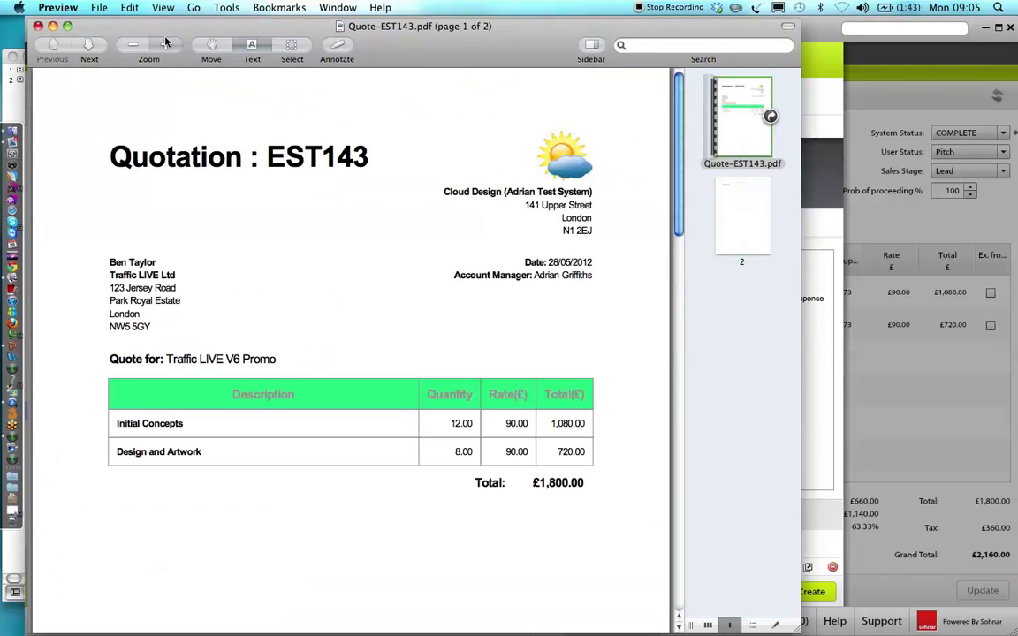
pyautogui.click(38, 27)
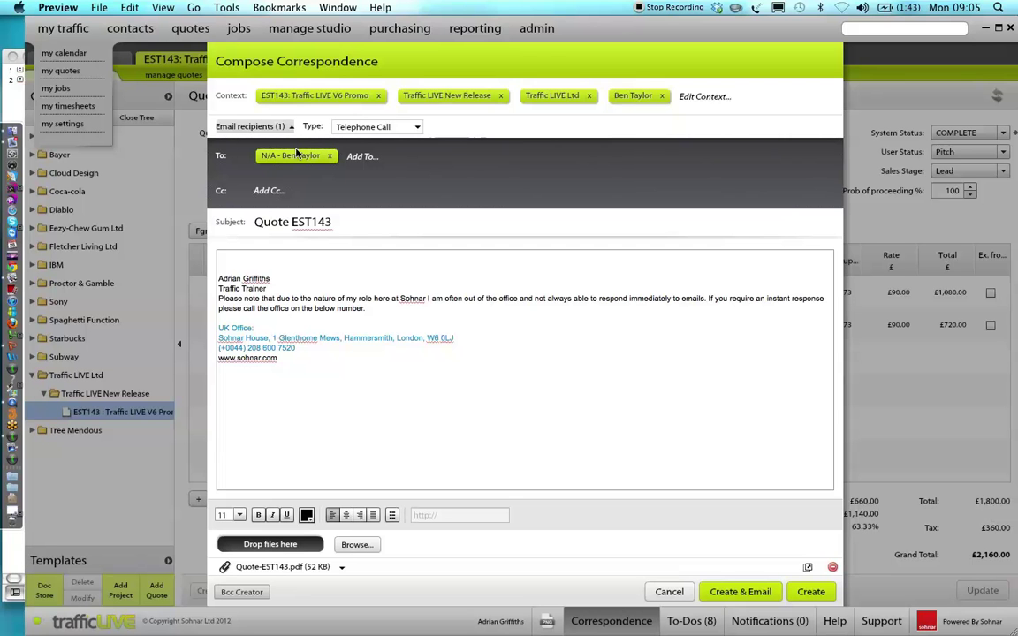
# Enter the message "Thanks for your business!" above the signature in the quote correspondence
pyautogui.click(337, 227)
pyautogui.click(247, 259)
pyautogui.write('RThanks')
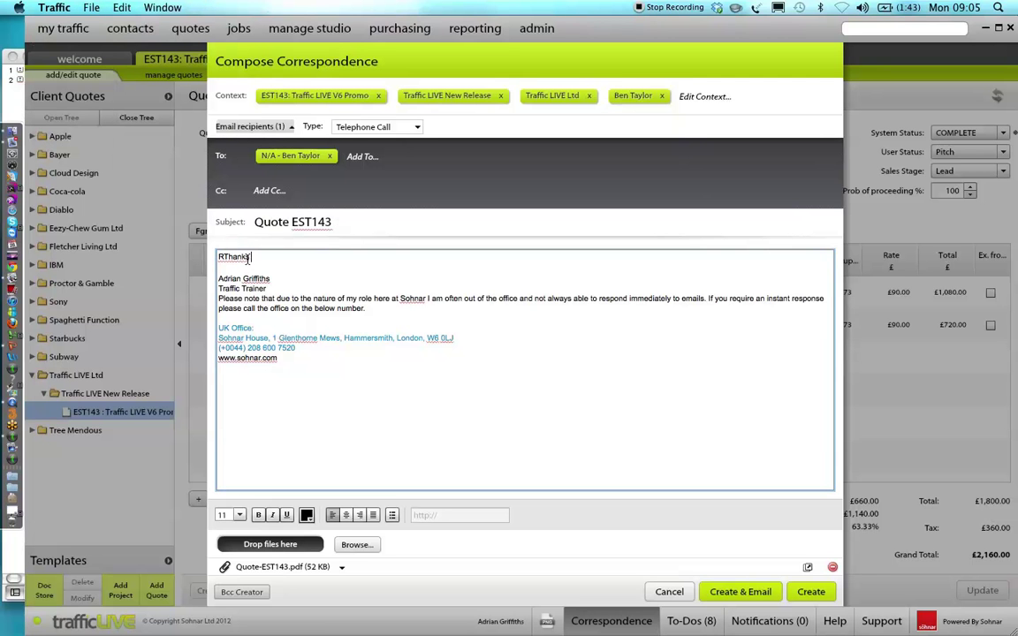
pyautogui.write(' for your business!')
pyautogui.click(223, 257)
pyautogui.press('BackSpace')
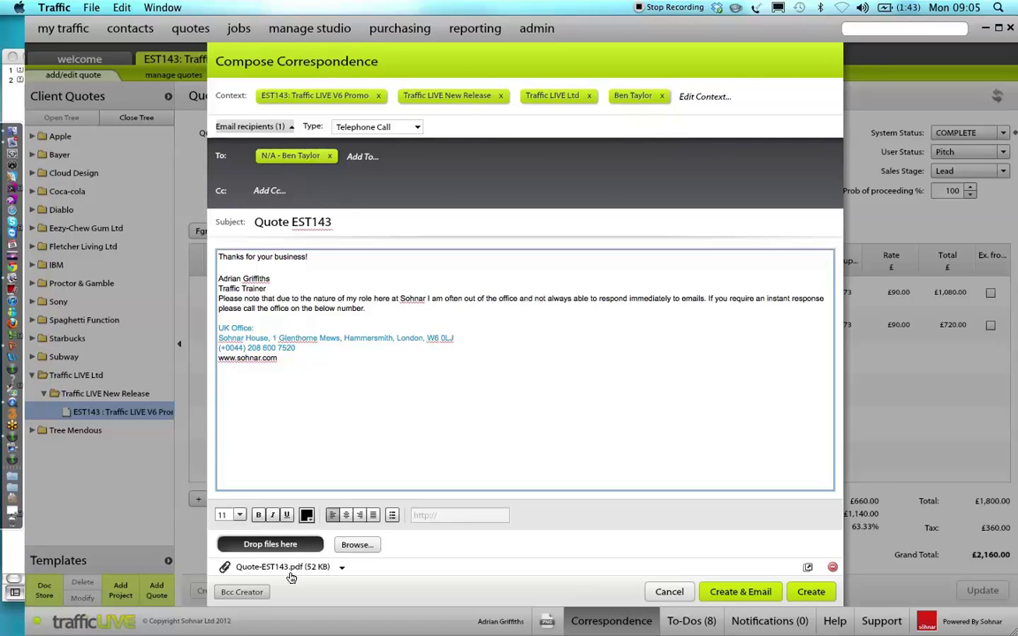
# Create and email the quote correspondence, and close the correspondence list
pyautogui.click(720, 598)
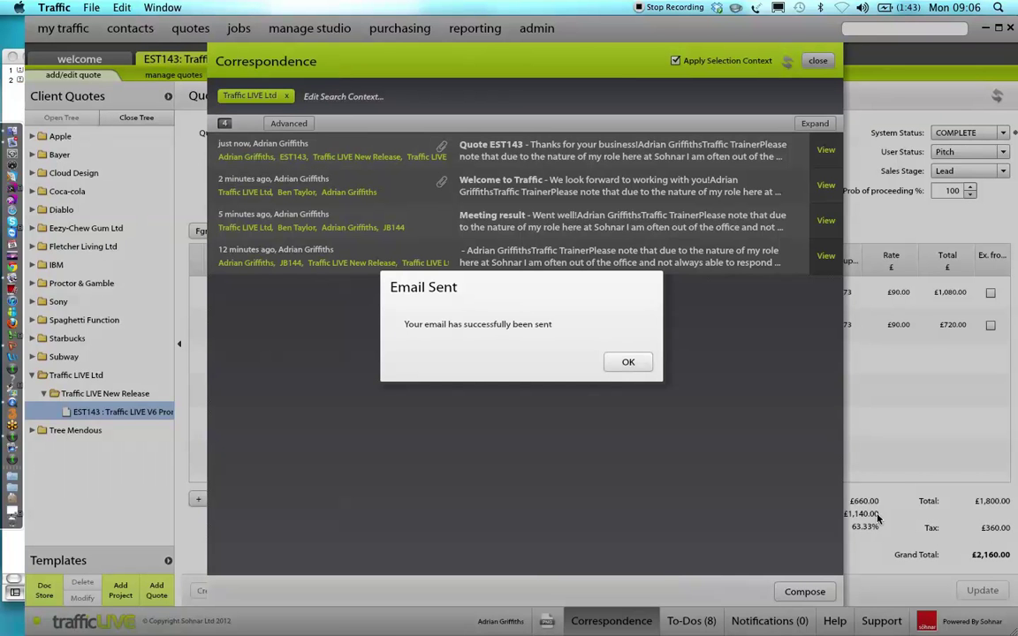
pyautogui.click(623, 363)
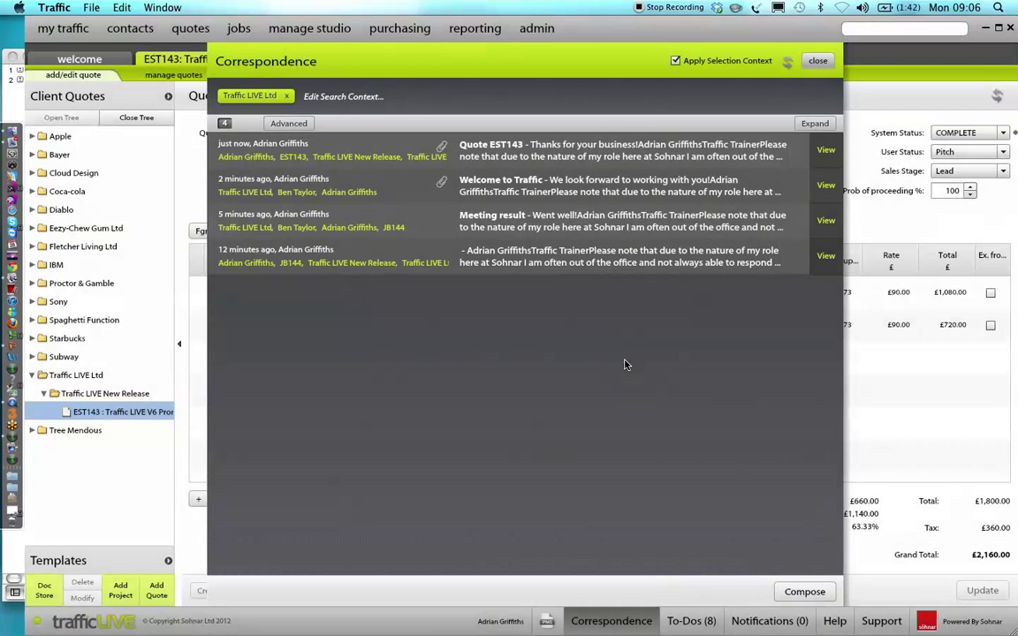
pyautogui.click(815, 60)
# Switch to the slide presentation and advance to the Scheduling and My Traffic slide
pyautogui.press('super+Tab')
pyautogui.press('super+Tab')
pyautogui.press('Right')
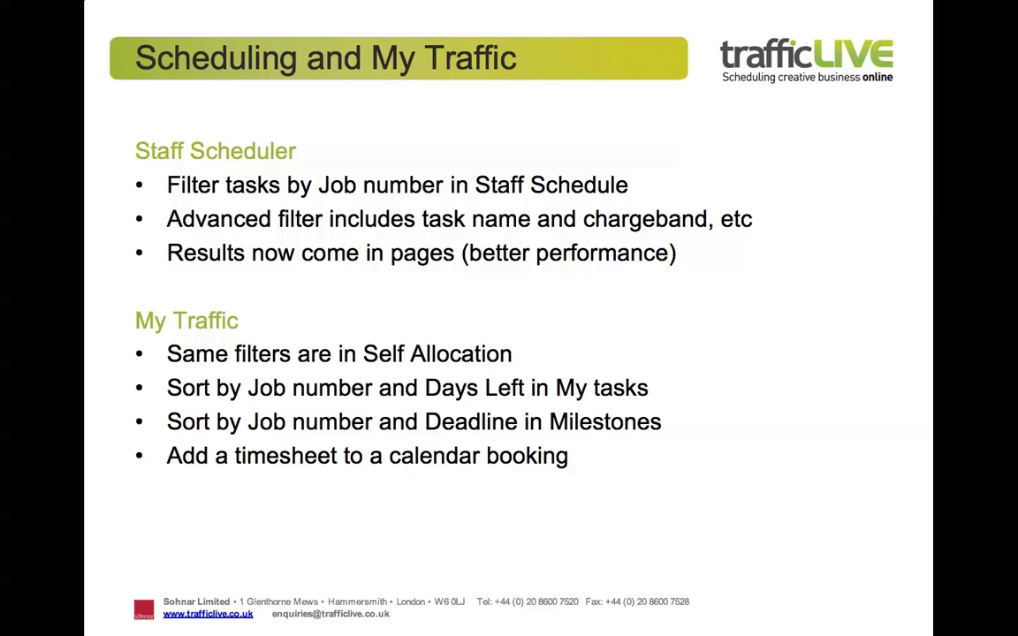
# Return to Traffic, open the staff scheduler, and sort the filtered tasks by job number and by days left
pyautogui.press('super+Tab')
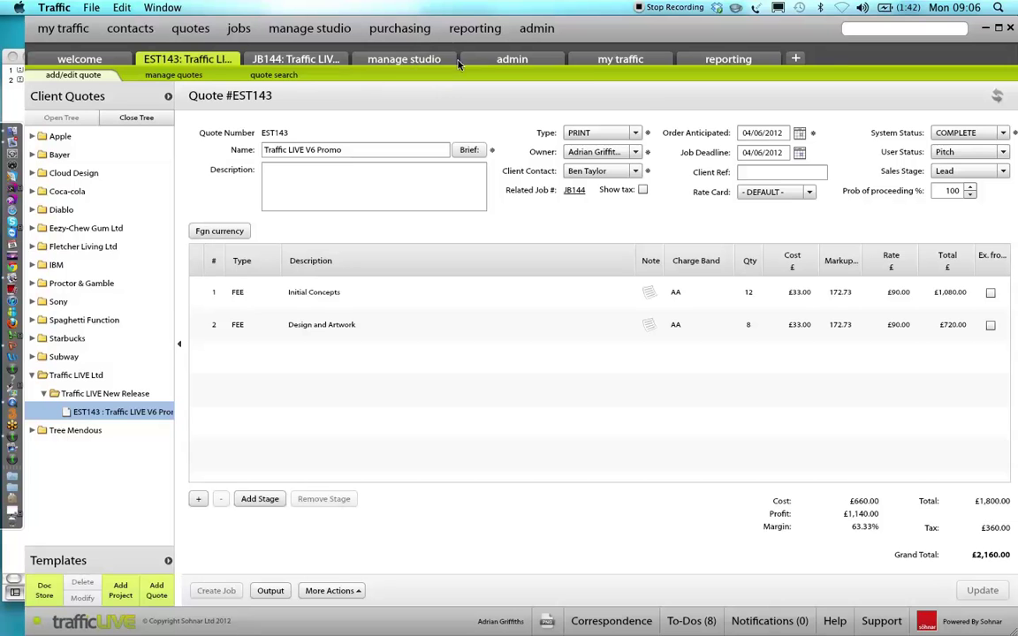
pyautogui.click(427, 61)
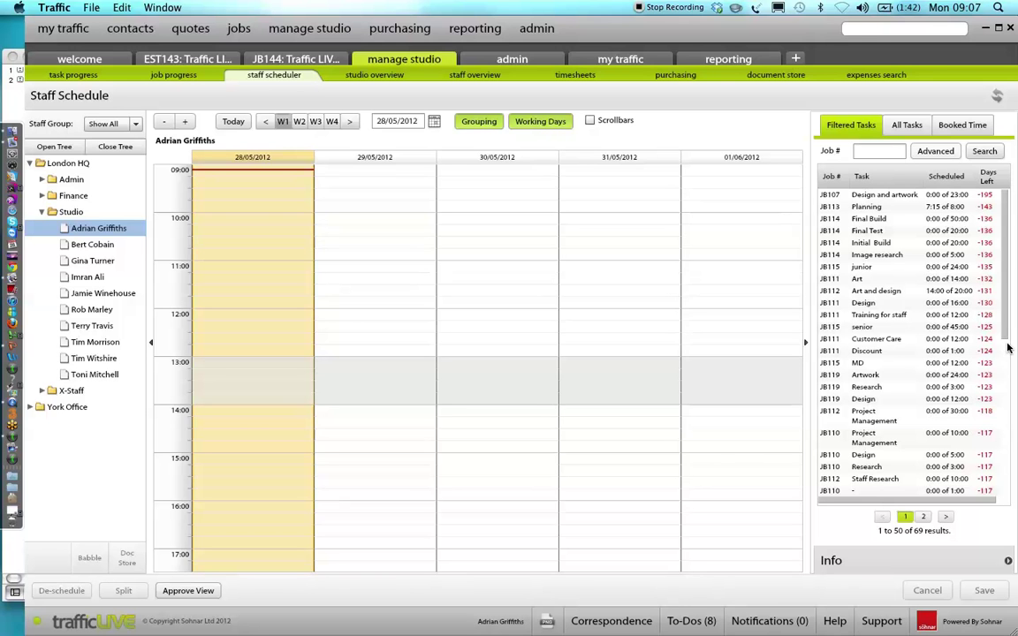
pyautogui.click(837, 177)
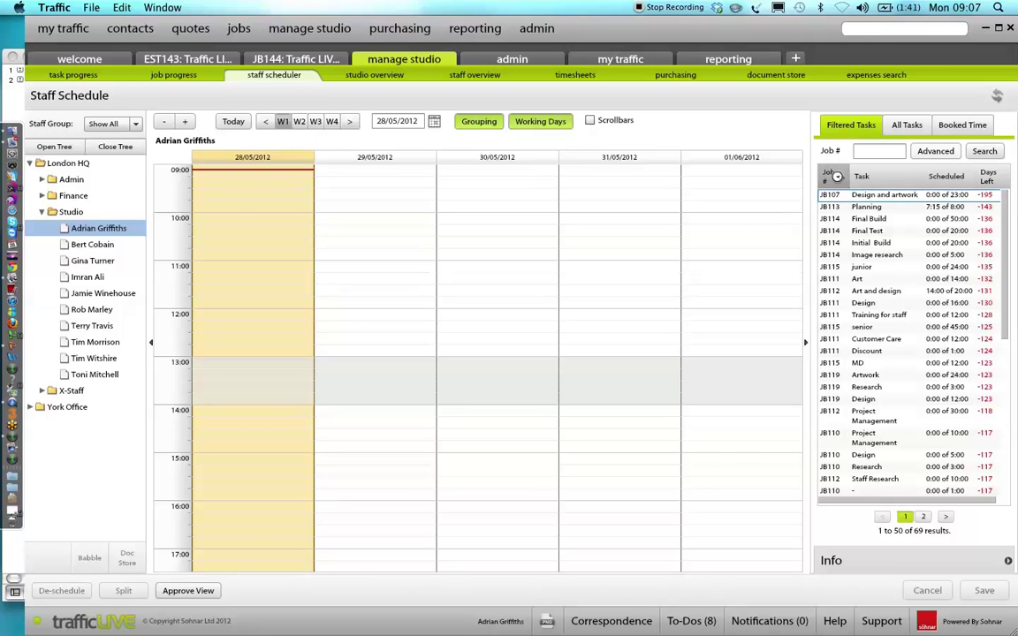
pyautogui.click(985, 177)
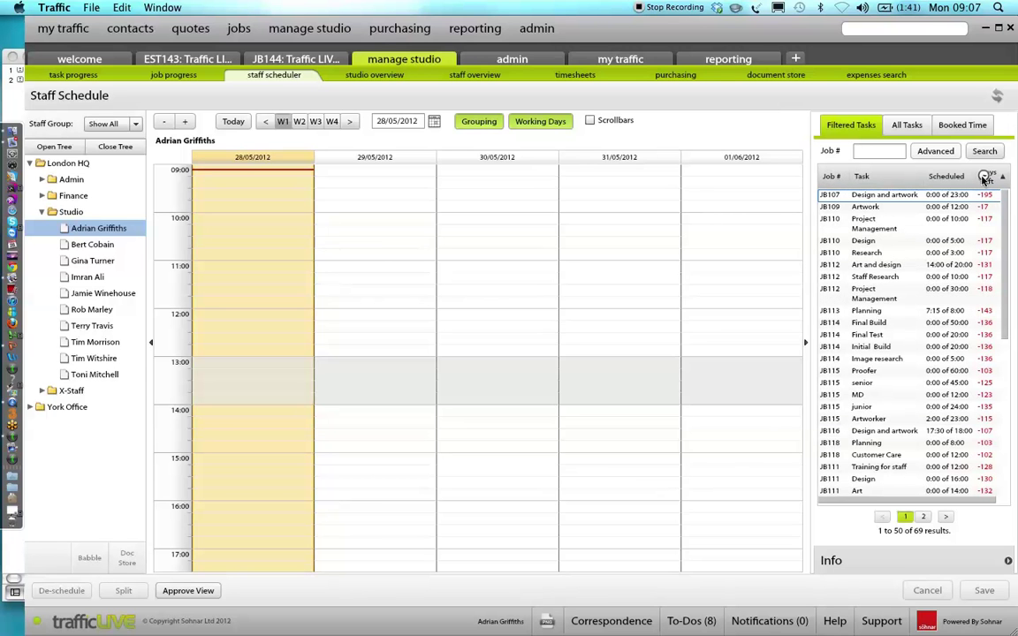
# Filter the staff scheduler's tasks by job number jb144
pyautogui.click(862, 152)
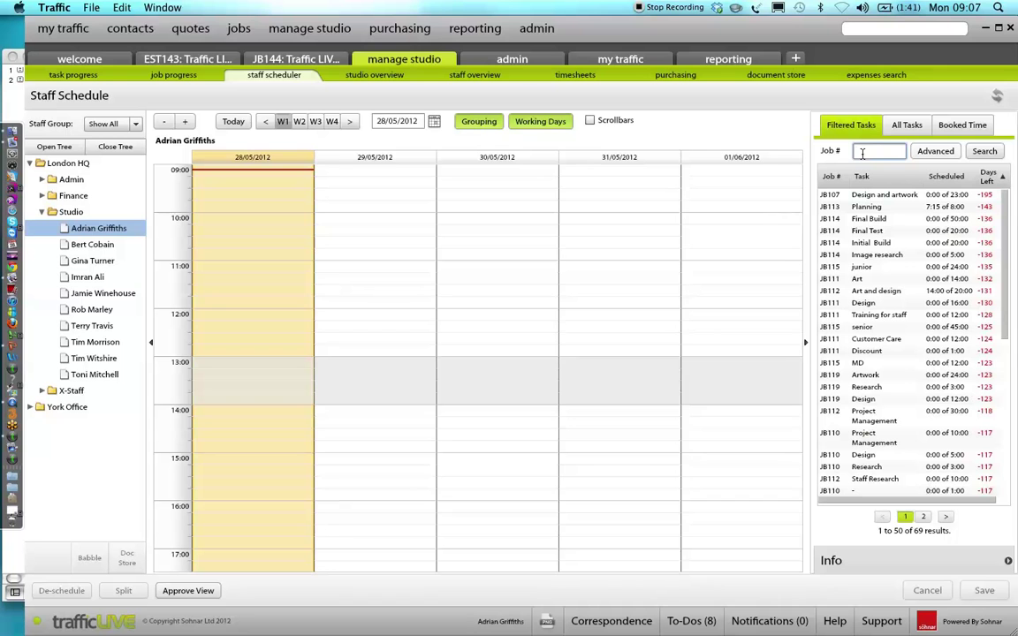
pyautogui.write('jb144')
pyautogui.click(985, 151)
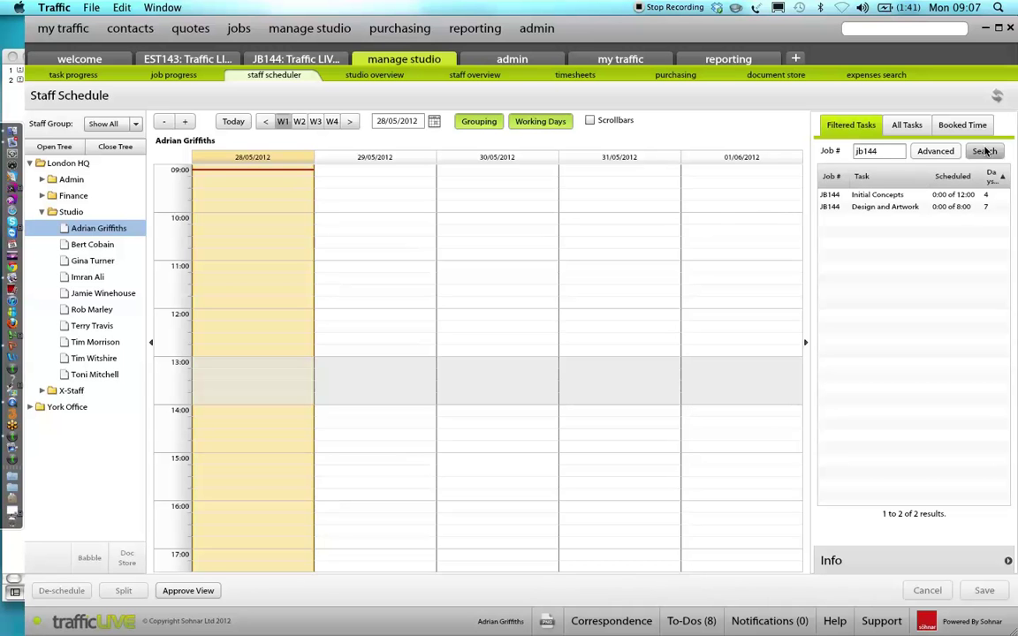
# Show the advanced task filters in the staff scheduler and examine the charge band options
pyautogui.click(936, 152)
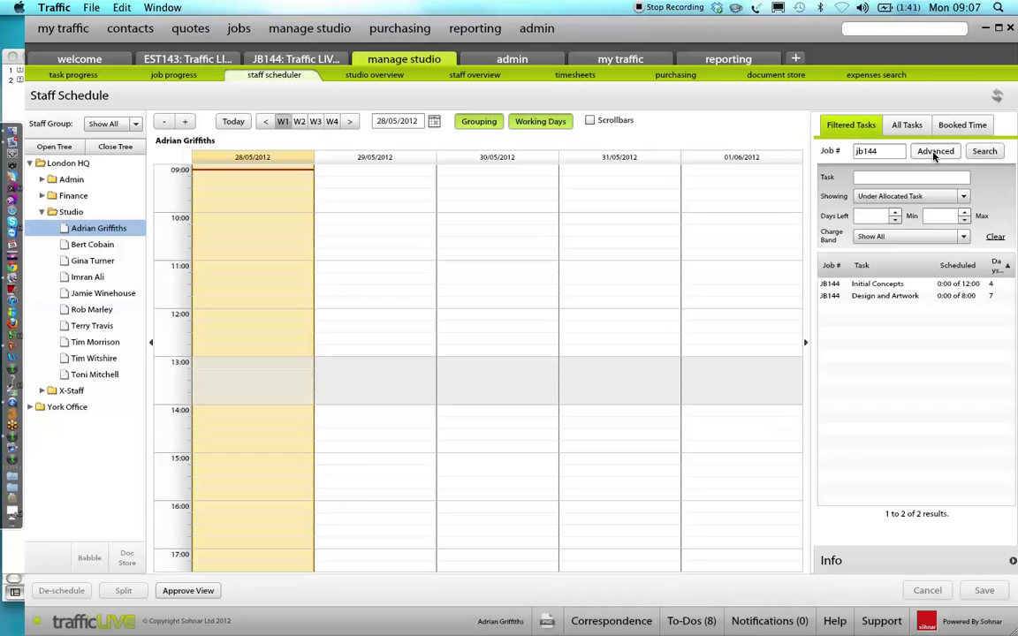
pyautogui.click(871, 177)
pyautogui.click(923, 239)
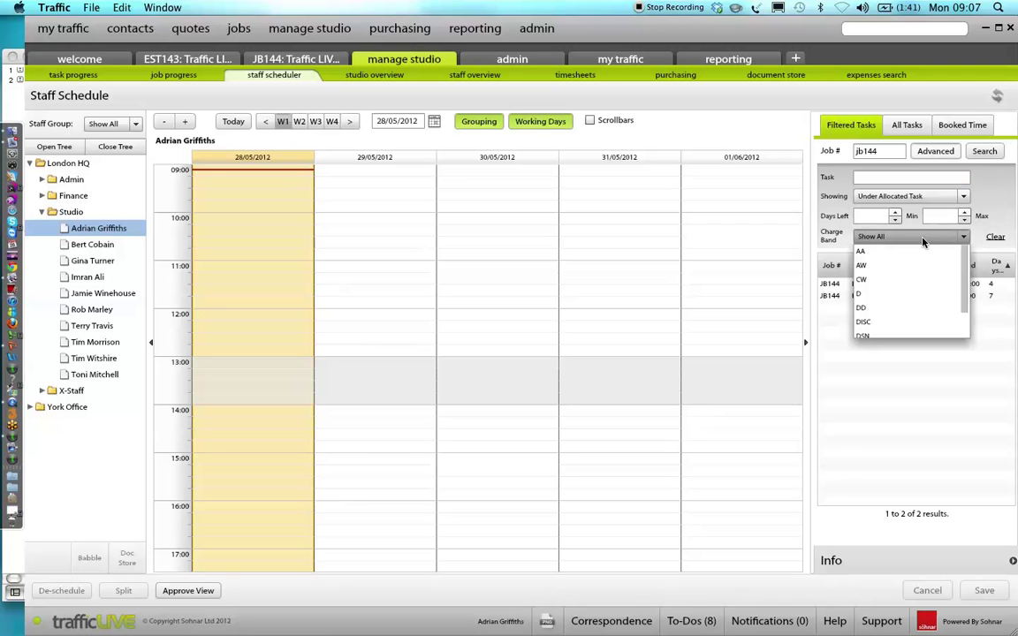
pyautogui.click(1004, 194)
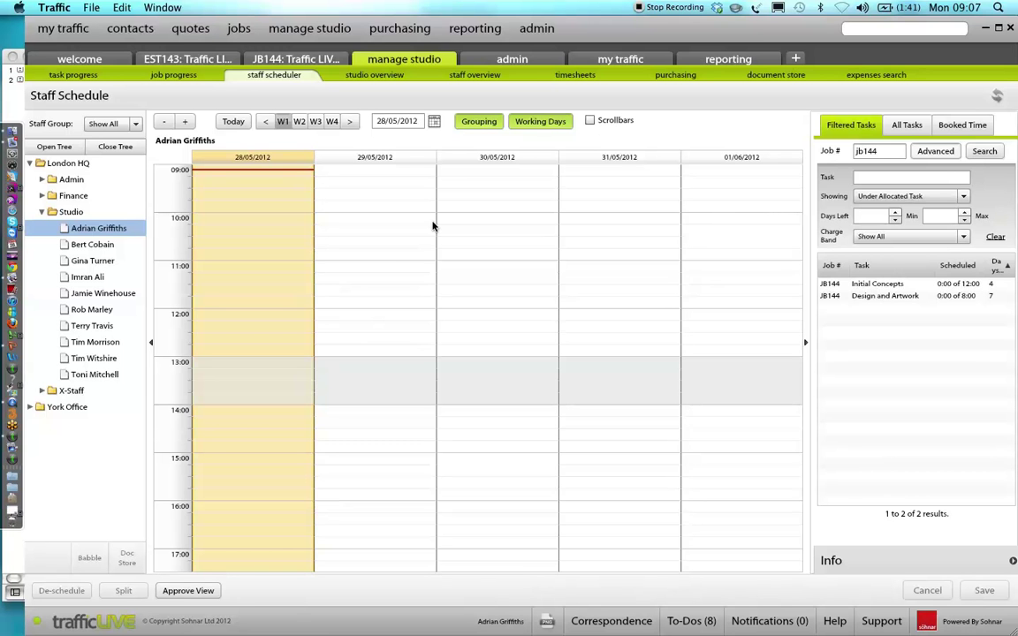
# Schedule 8 hours of JB144's Initial Concepts task for the selected employee, starting at 10:30 on 30/05/2012, and save the schedule
pyautogui.moveTo(884, 296); pyautogui.dragTo(530, 240)
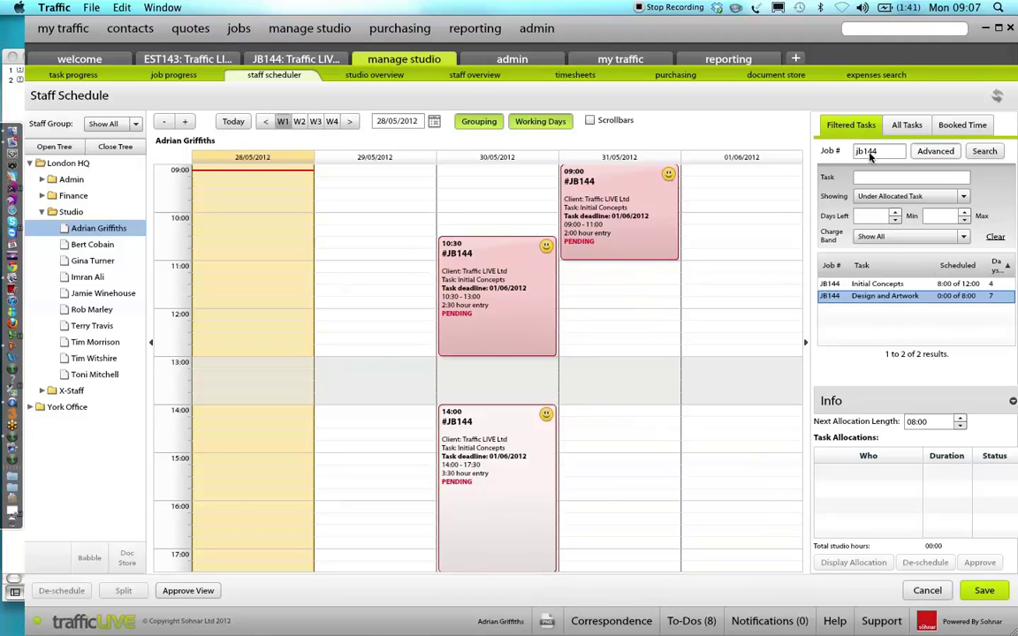
pyautogui.click(985, 590)
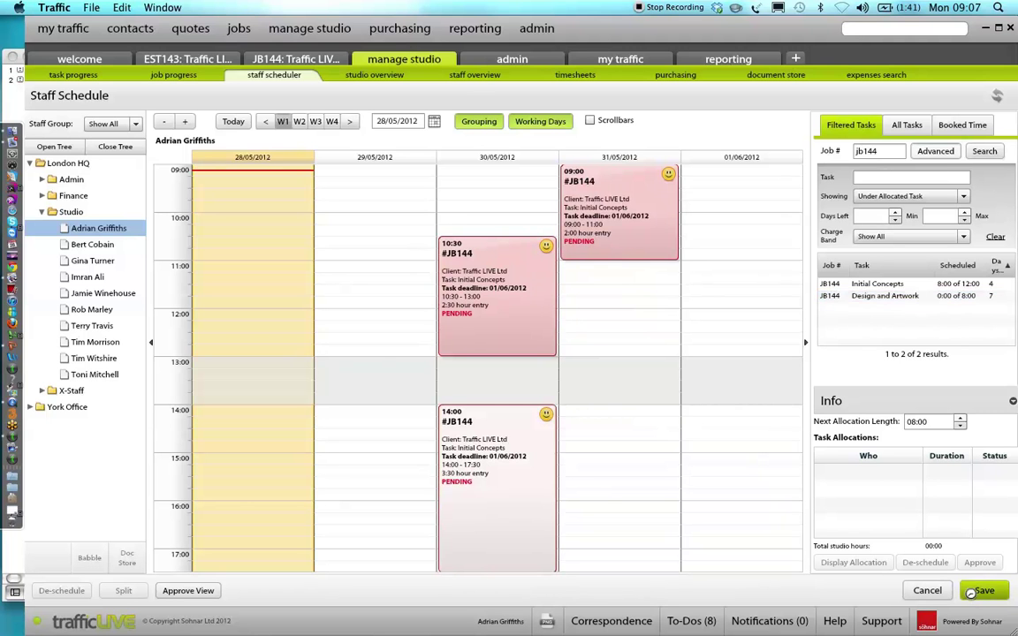
pyautogui.click(175, 591)
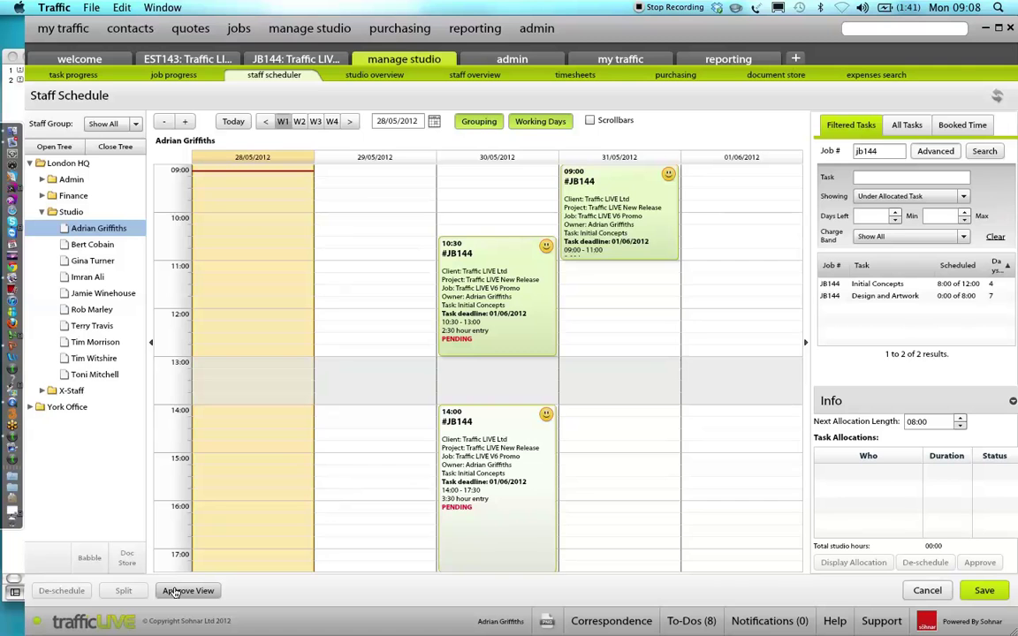
# Check the Scheduling and My Traffic slide, return to Traffic, and list the self-allocating tasks in My Calendar
pyautogui.press('super+Tab')
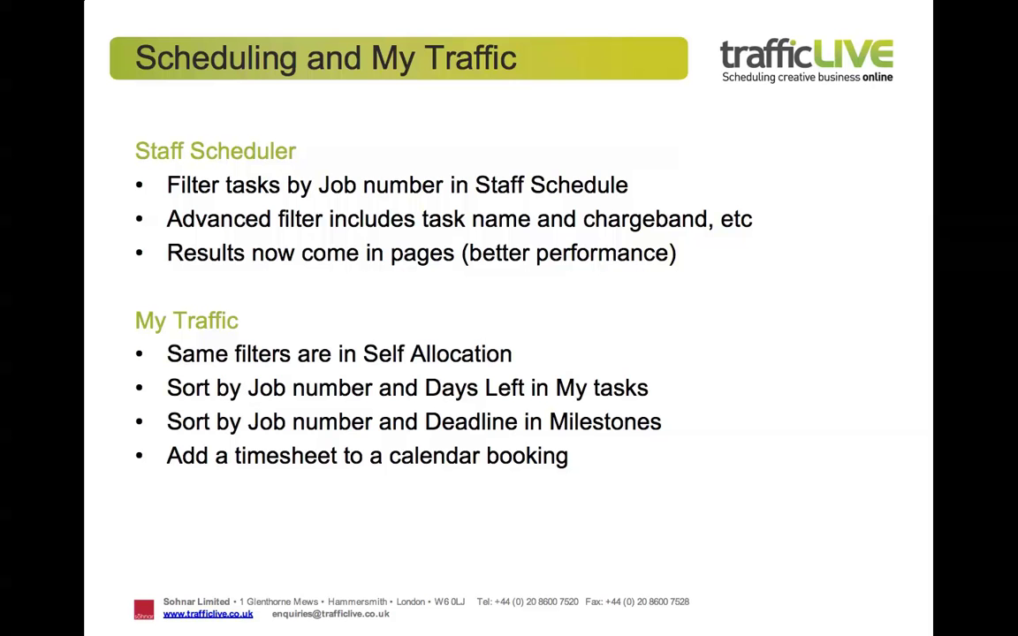
pyautogui.press('super+Tab')
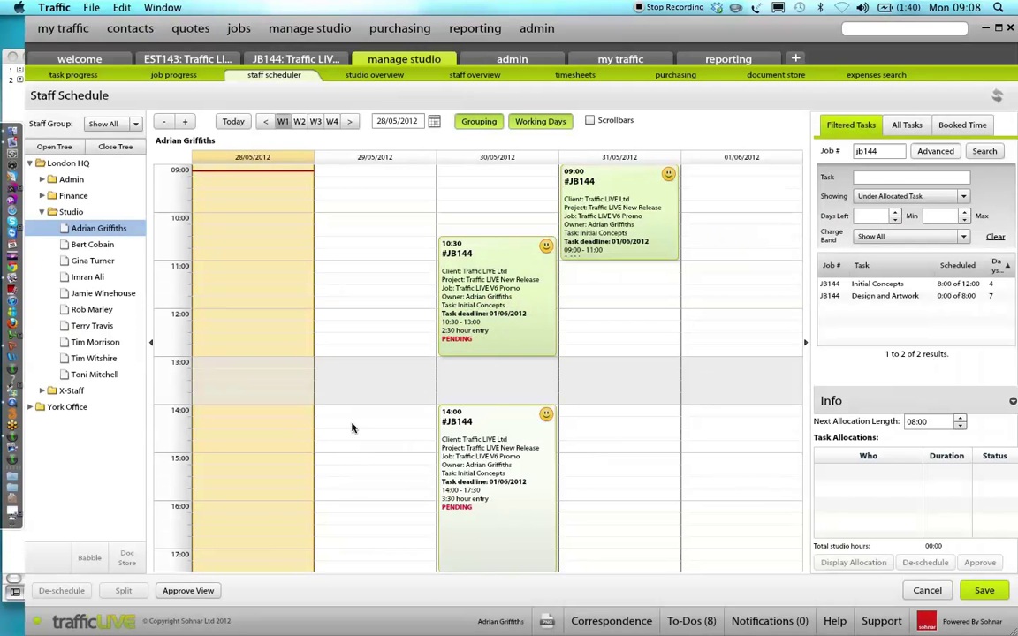
pyautogui.click(601, 64)
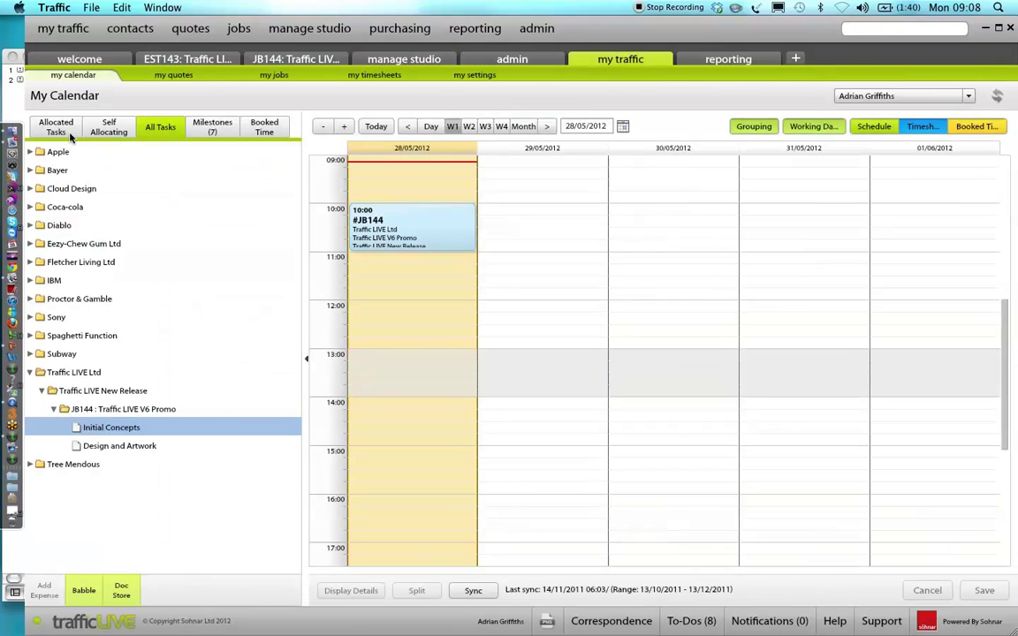
pyautogui.click(102, 130)
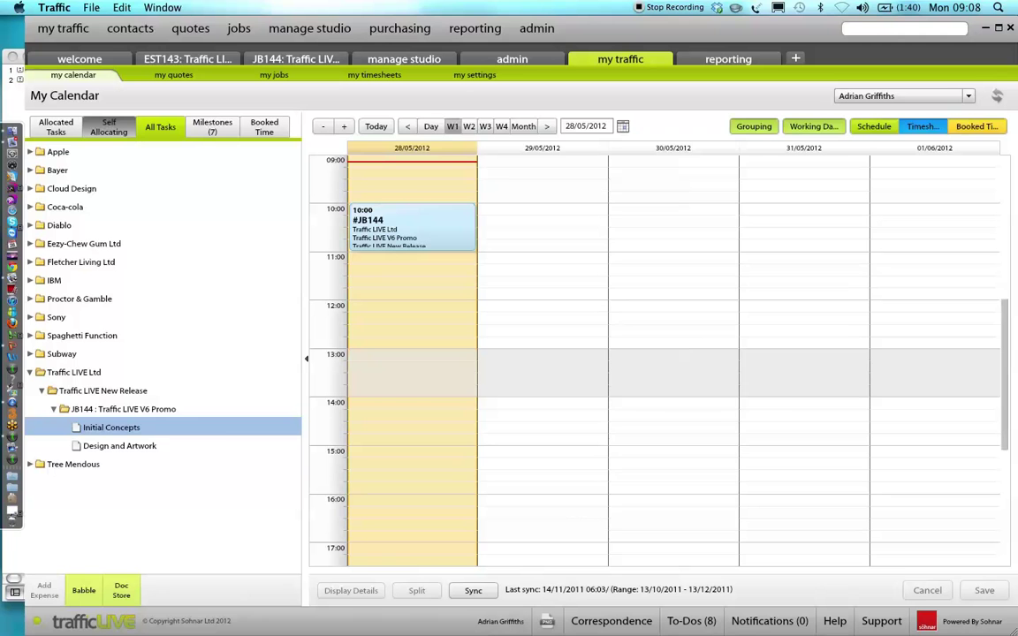
pyautogui.click(100, 130)
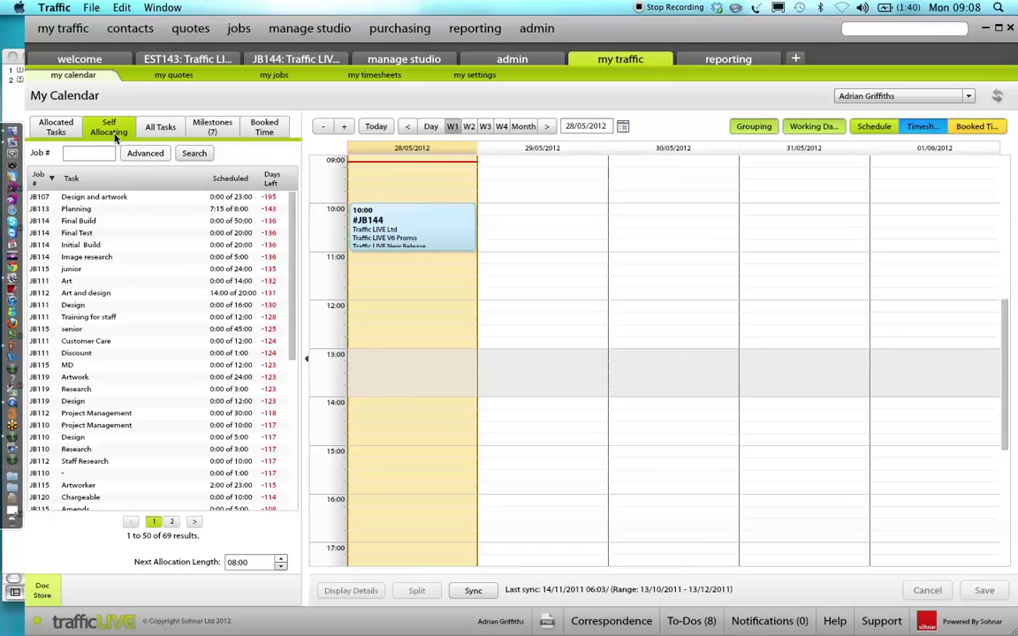
# Filter the self-allocating tasks by job number jb144 and show the advanced filter options
pyautogui.moveTo(94, 271)
pyautogui.click(82, 156)
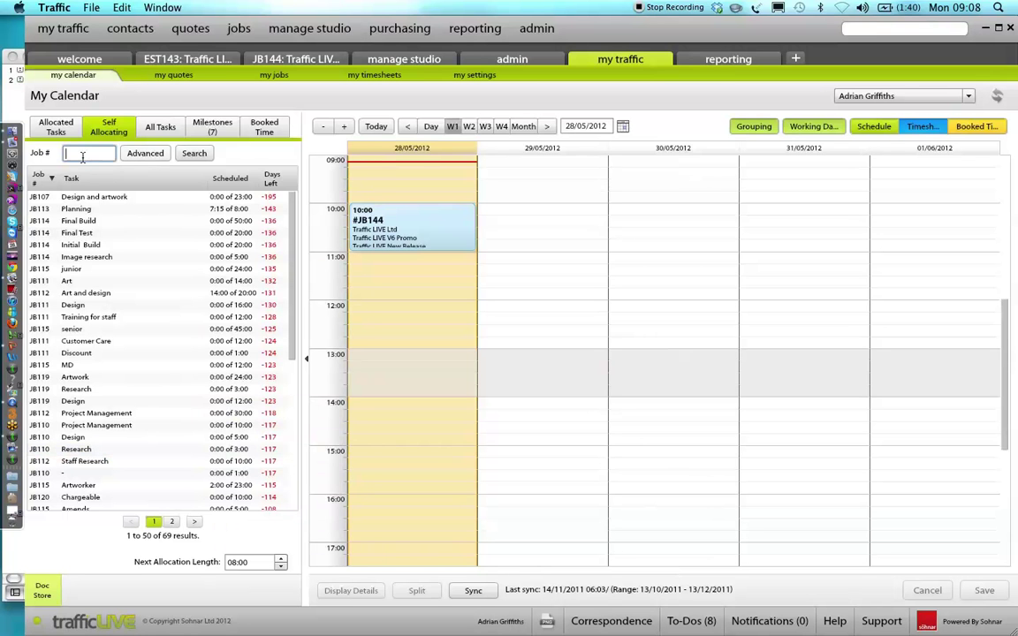
pyautogui.write('jb144')
pyautogui.press('Return')
pyautogui.click(145, 154)
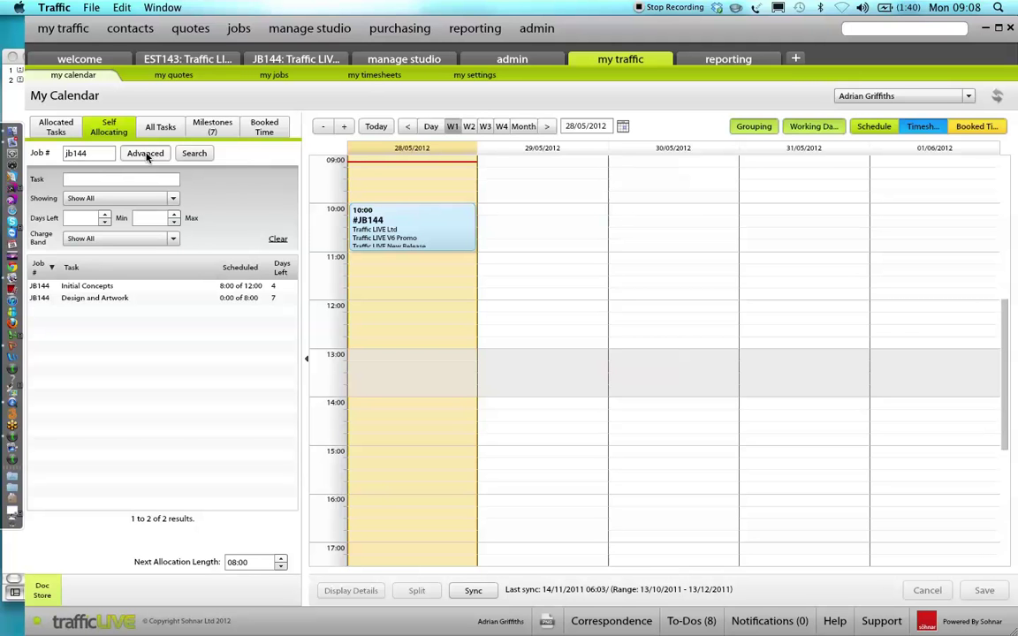
# Show the allocated tasks in My Calendar and sort them by job number
pyautogui.click(53, 126)
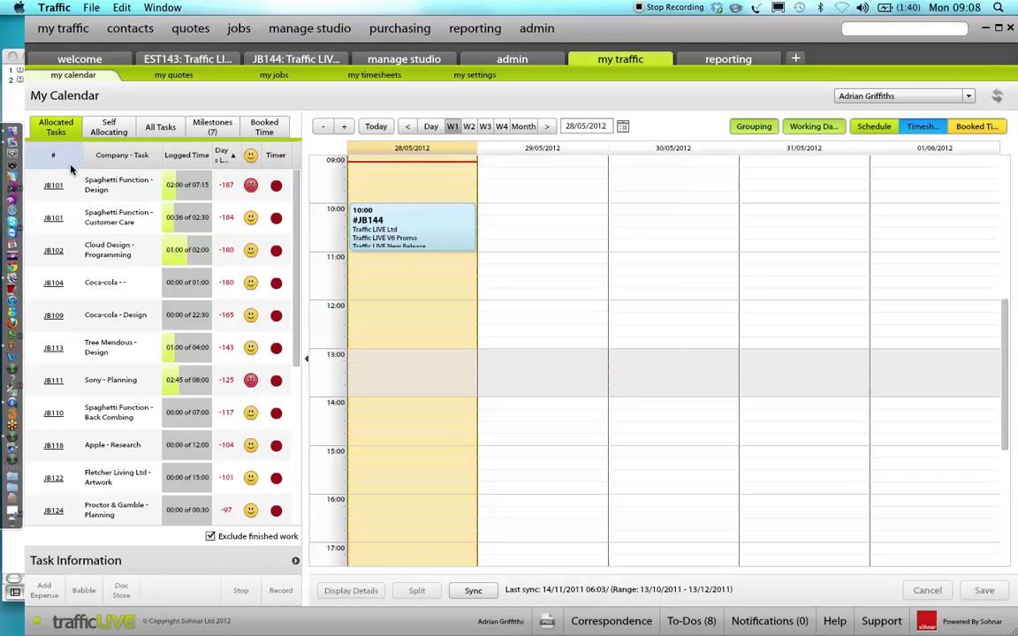
pyautogui.click(67, 157)
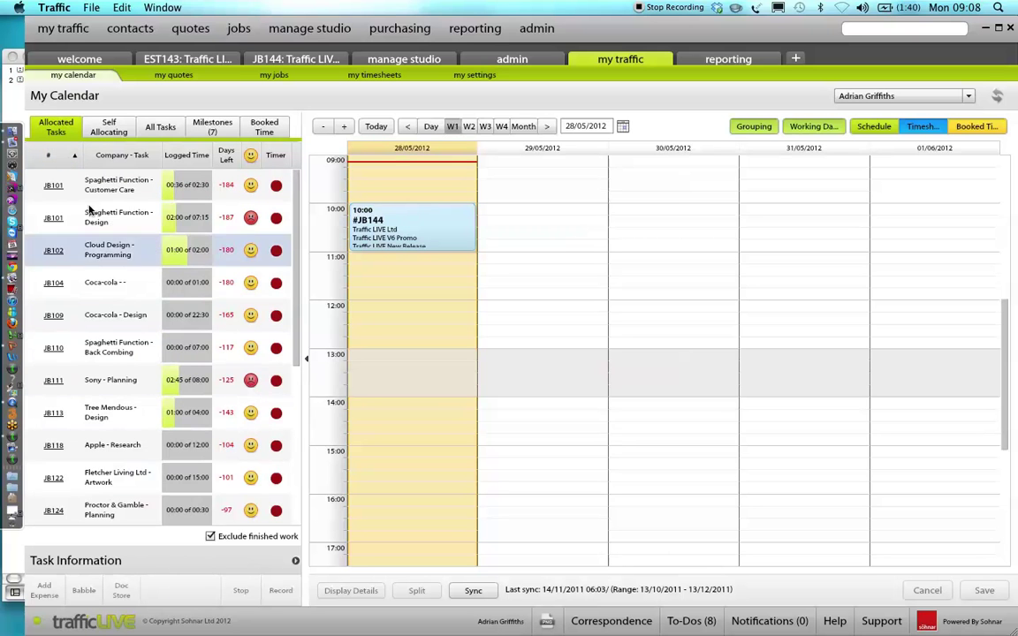
# Sort the allocated tasks by descending job number, then by days left with the most overdue first
pyautogui.click(71, 156)
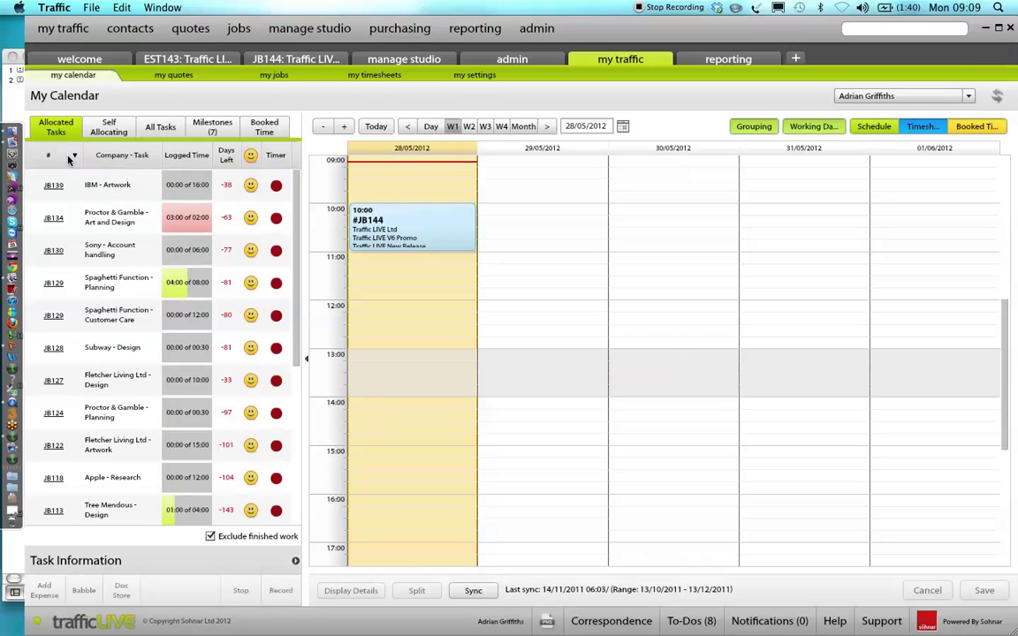
pyautogui.click(229, 156)
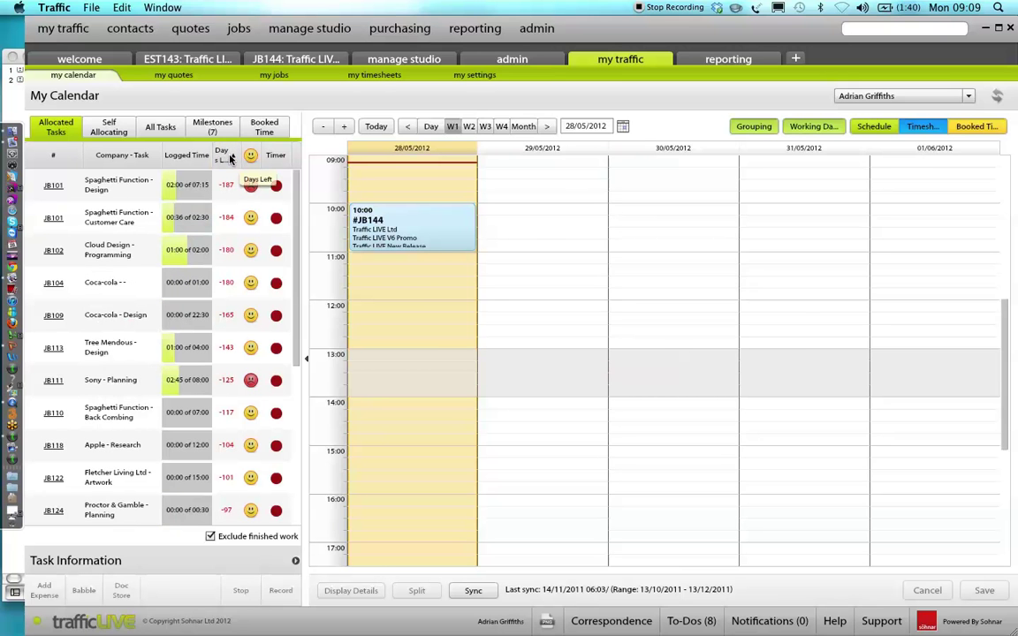
pyautogui.press('super+Tab')
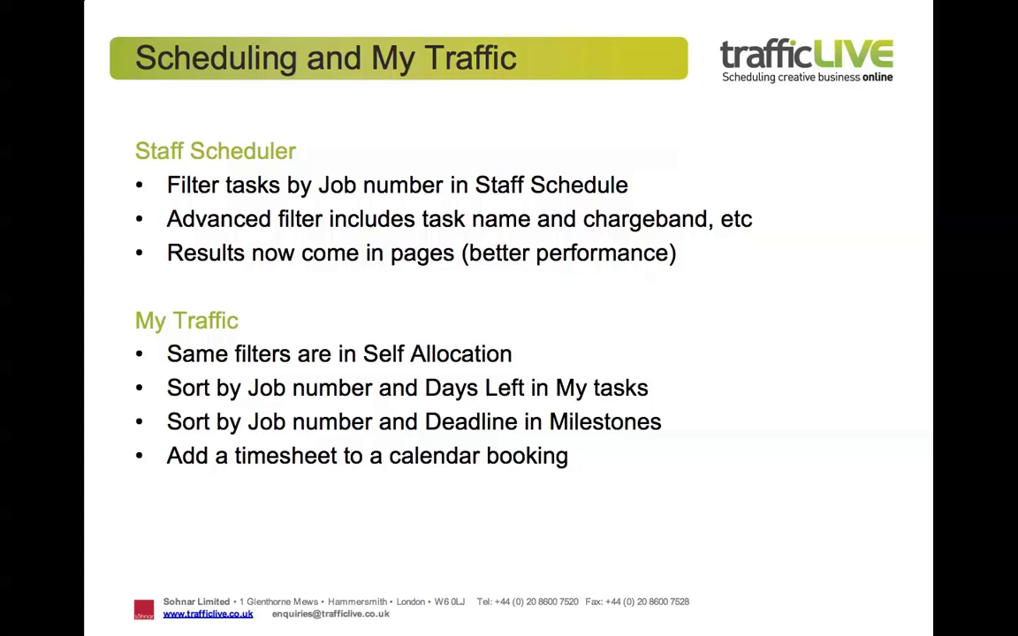
# List the milestones in My Calendar and sort them by job number, then by earliest deadline
pyautogui.click(211, 130)
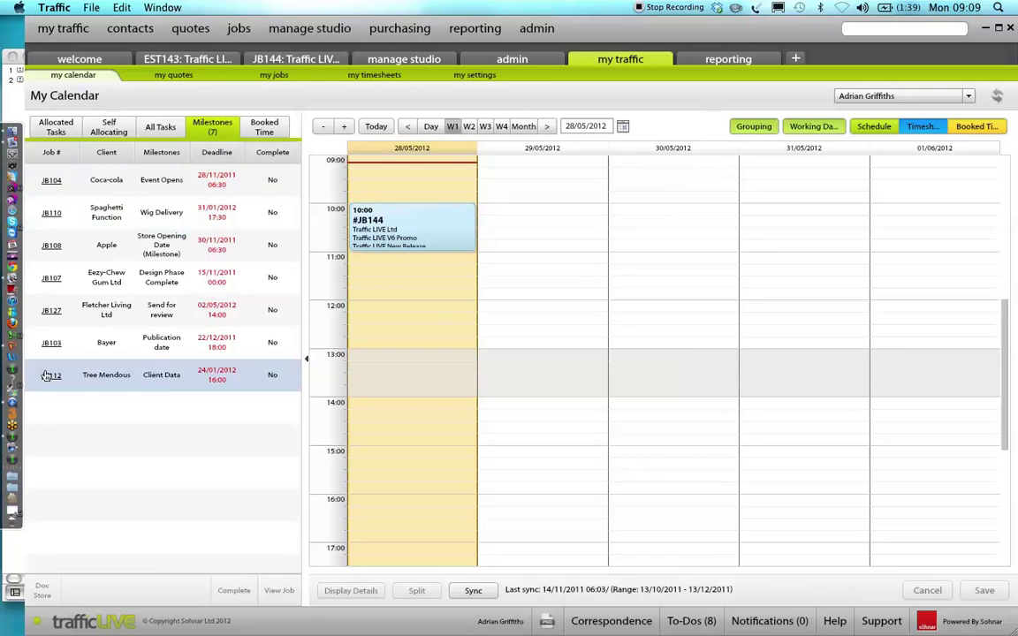
pyautogui.click(60, 152)
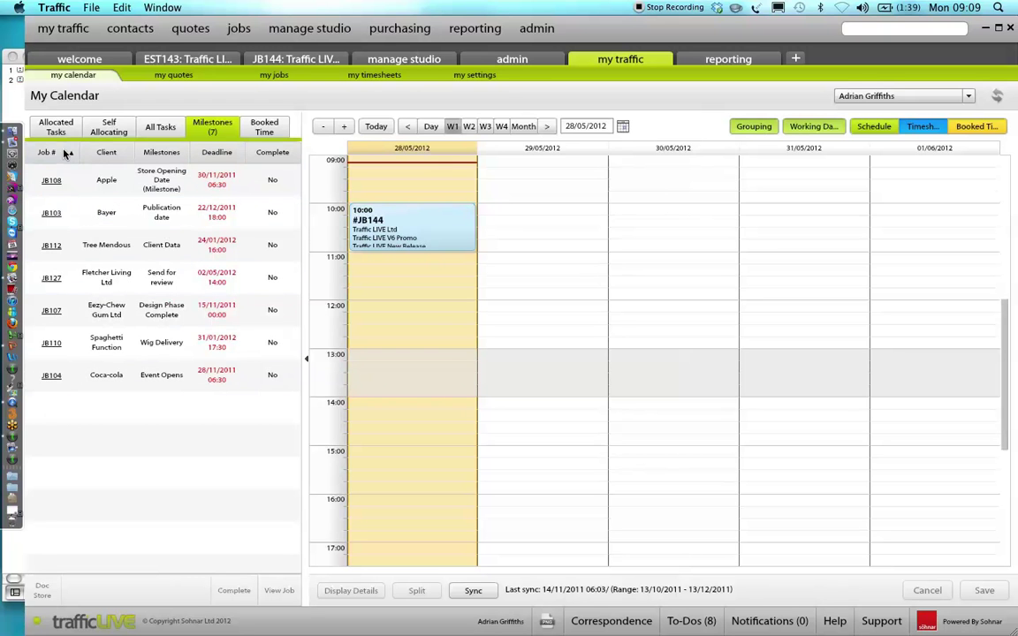
pyautogui.click(225, 153)
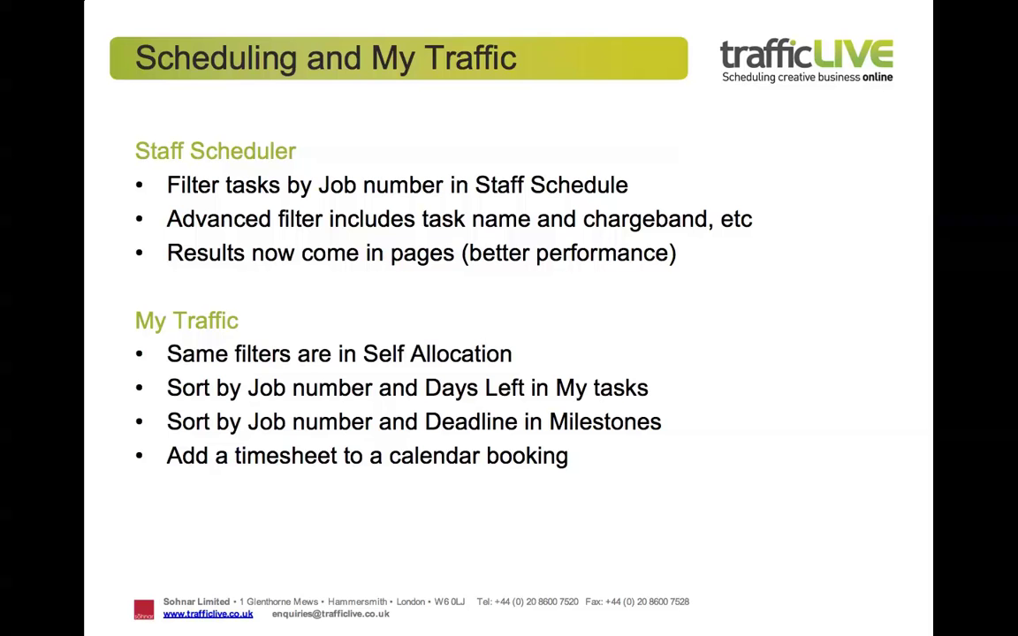
# Return to Traffic and prepare a booked-time entry of type External meeting with the description "with tarrfic client"
pyautogui.press('super+Tab')
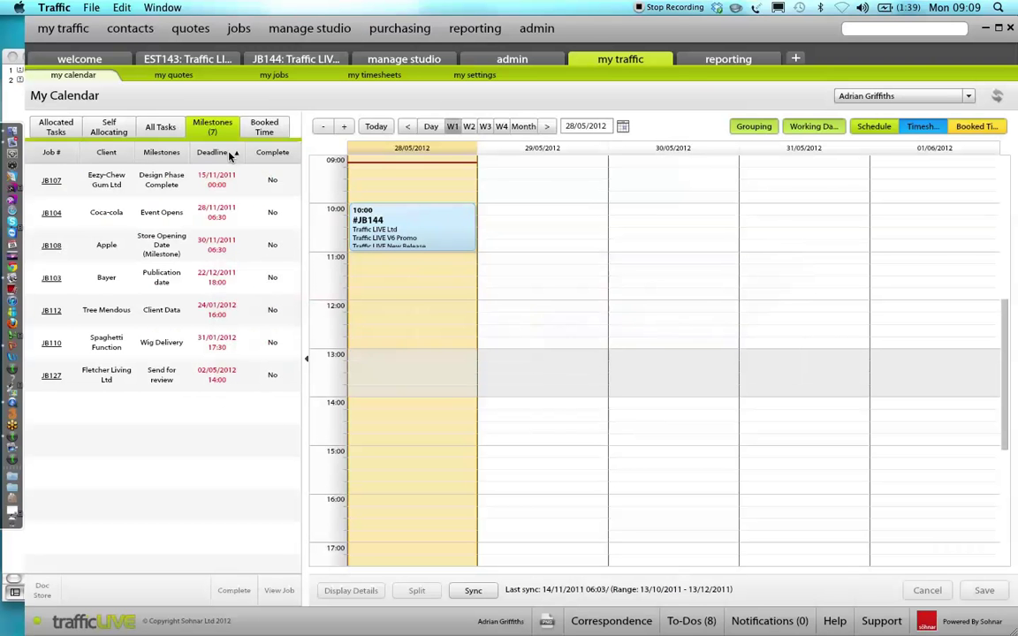
pyautogui.click(261, 129)
pyautogui.click(290, 163)
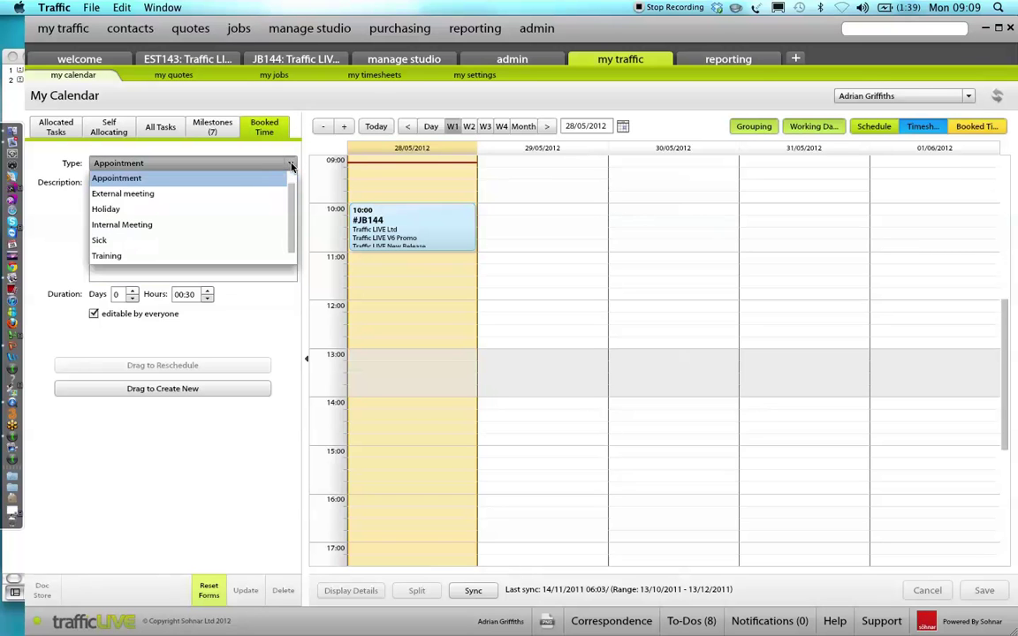
pyautogui.click(167, 193)
pyautogui.write('with tarffic client')
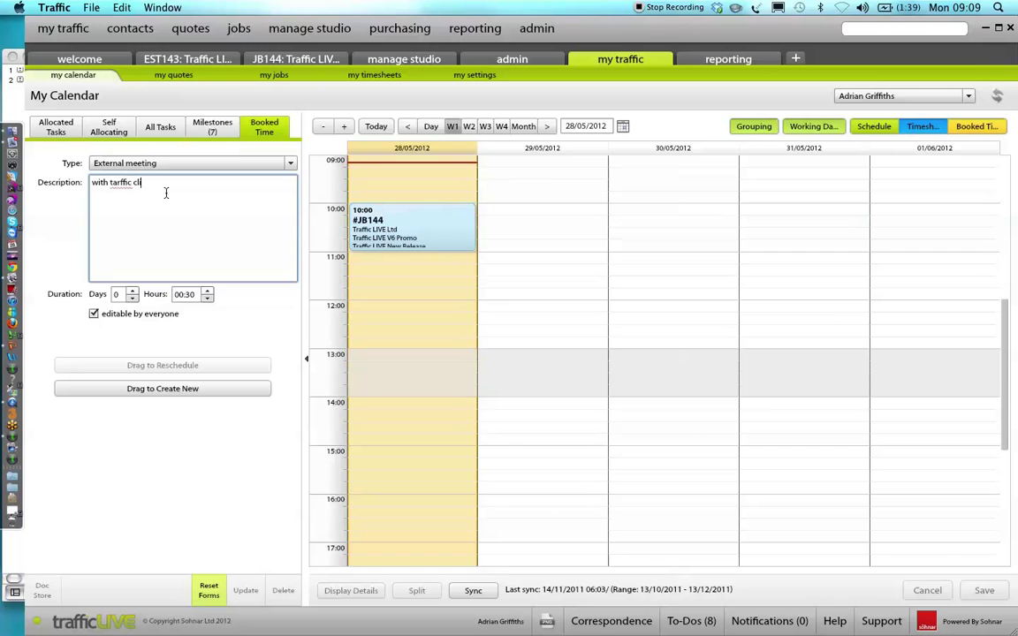
pyautogui.click(118, 208)
# Place the 30-minute external meeting in the calendar at 10:00 on 30/05/2012 and save the calendar
pyautogui.click(166, 394)
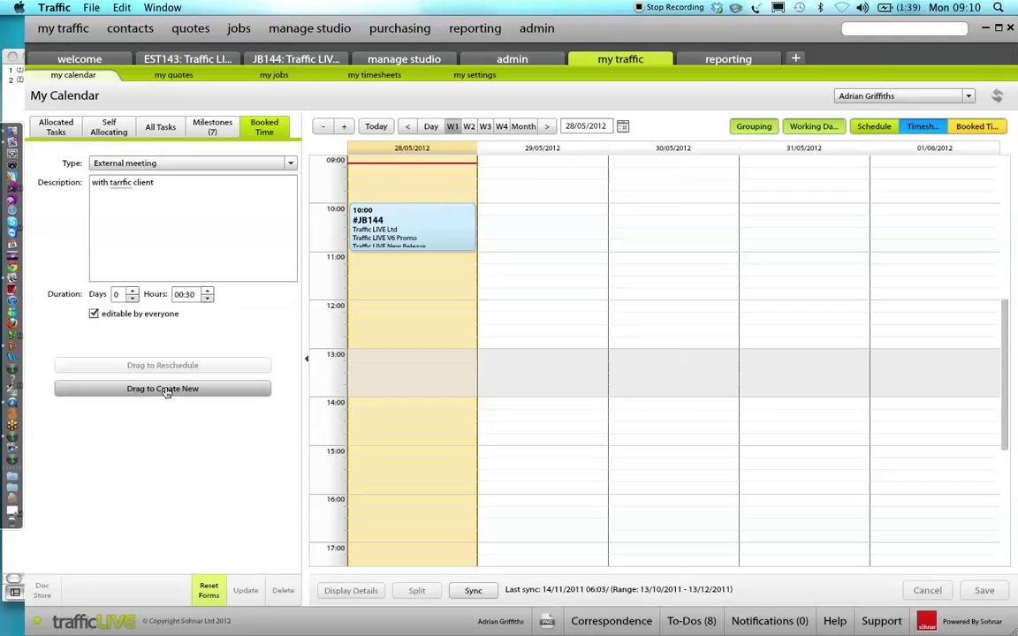
pyautogui.moveTo(166, 393); pyautogui.dragTo(664, 213)
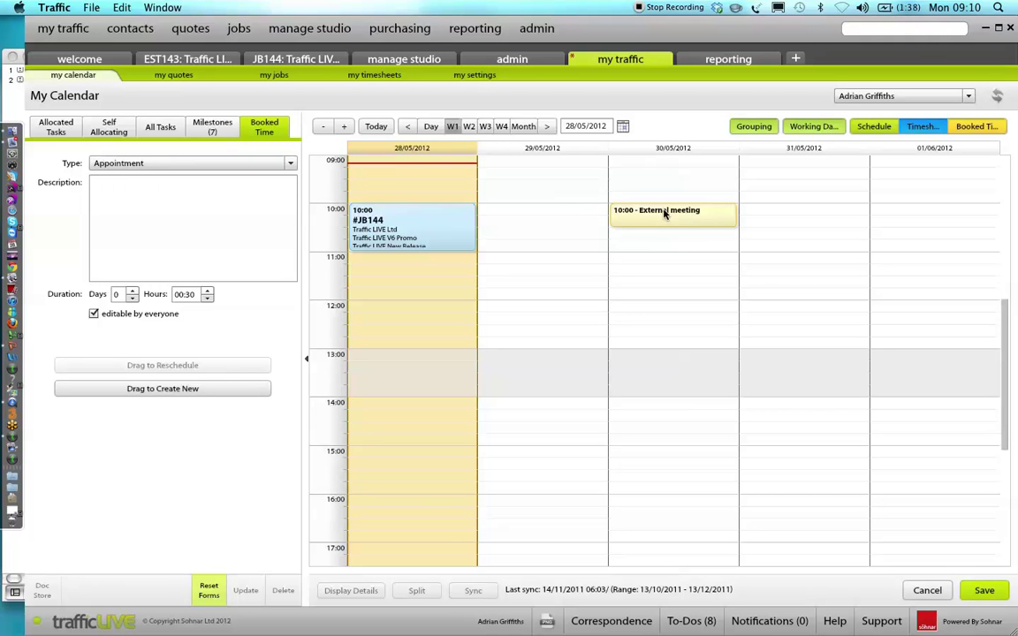
pyautogui.click(990, 594)
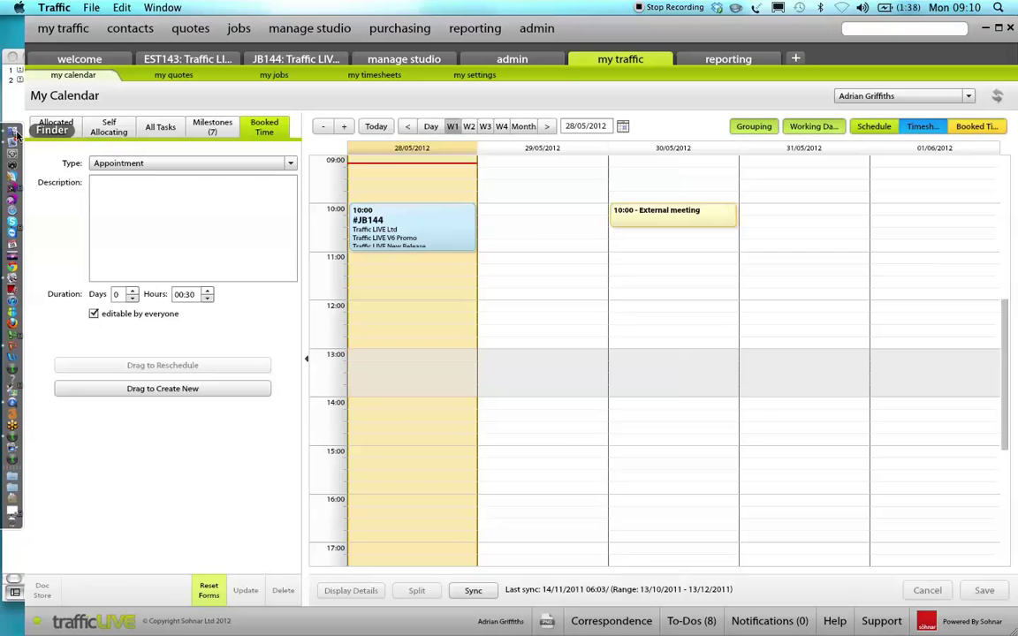
# Add a timesheet to the external meeting for job JB144: Traffic LIVE V6 Promo, task Initial Concepts, and save the calendar
pyautogui.click(41, 128)
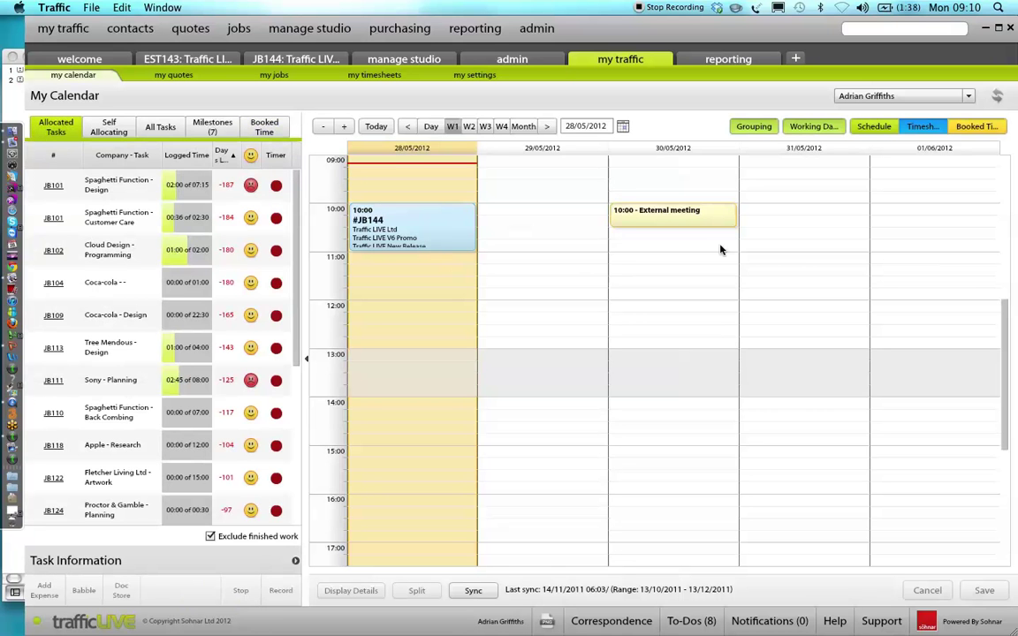
pyautogui.doubleClick(679, 219)
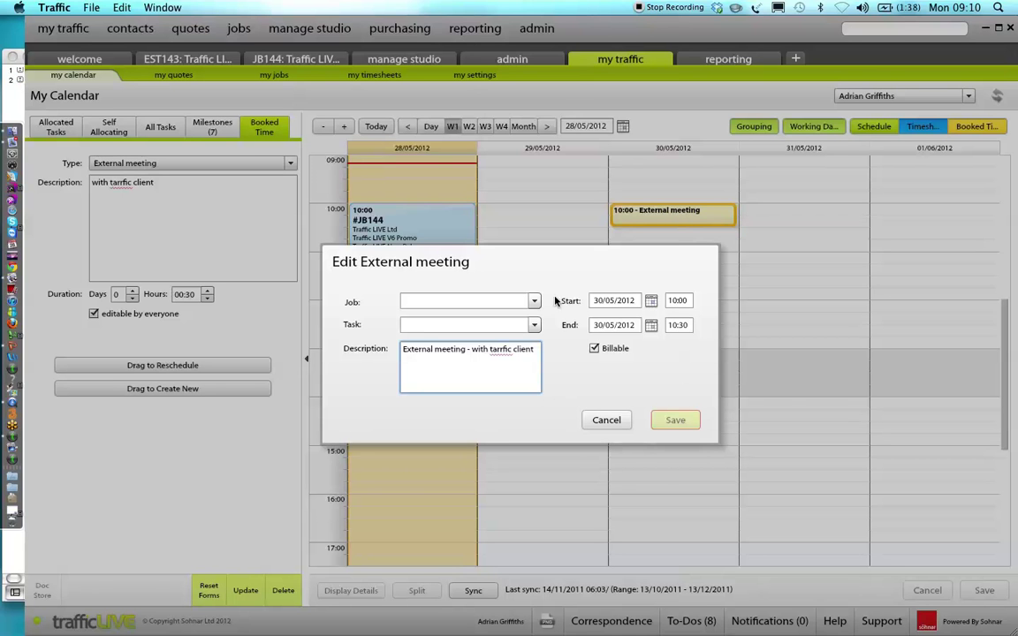
pyautogui.click(535, 301)
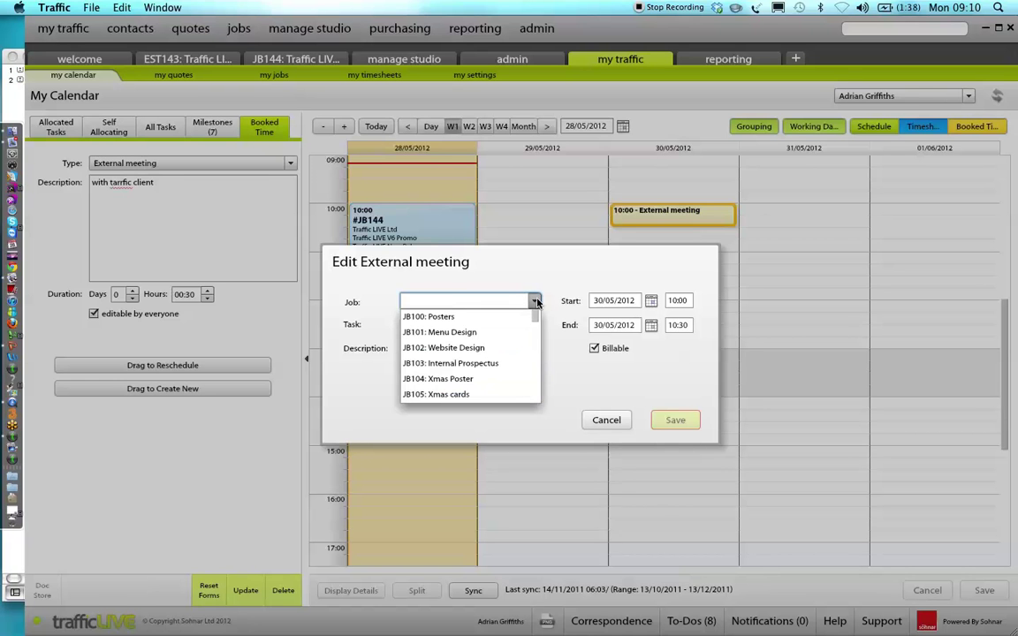
pyautogui.moveTo(536, 320); pyautogui.dragTo(539, 407)
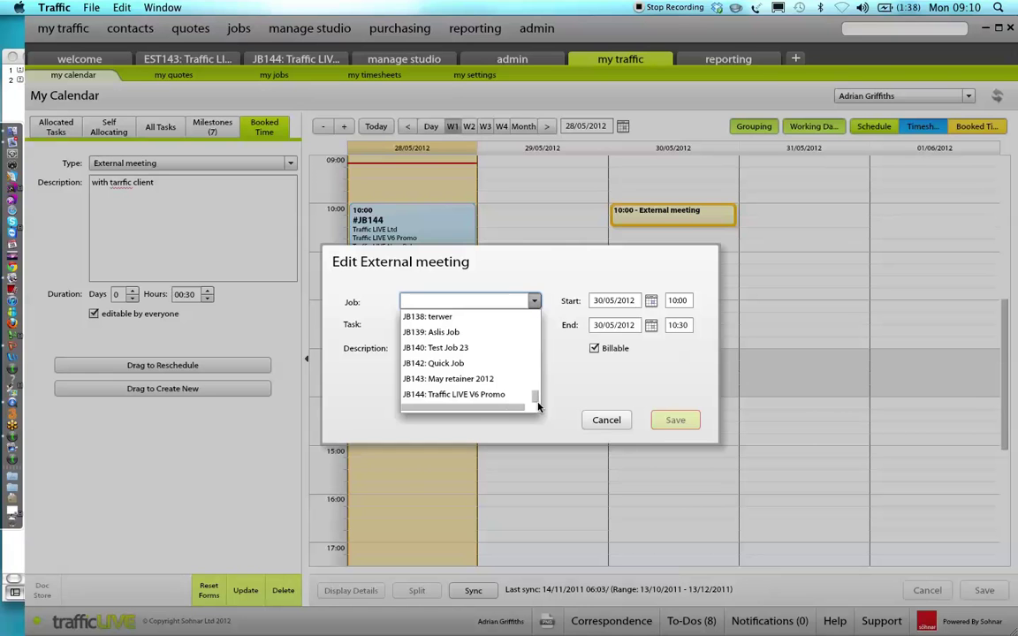
pyautogui.click(450, 396)
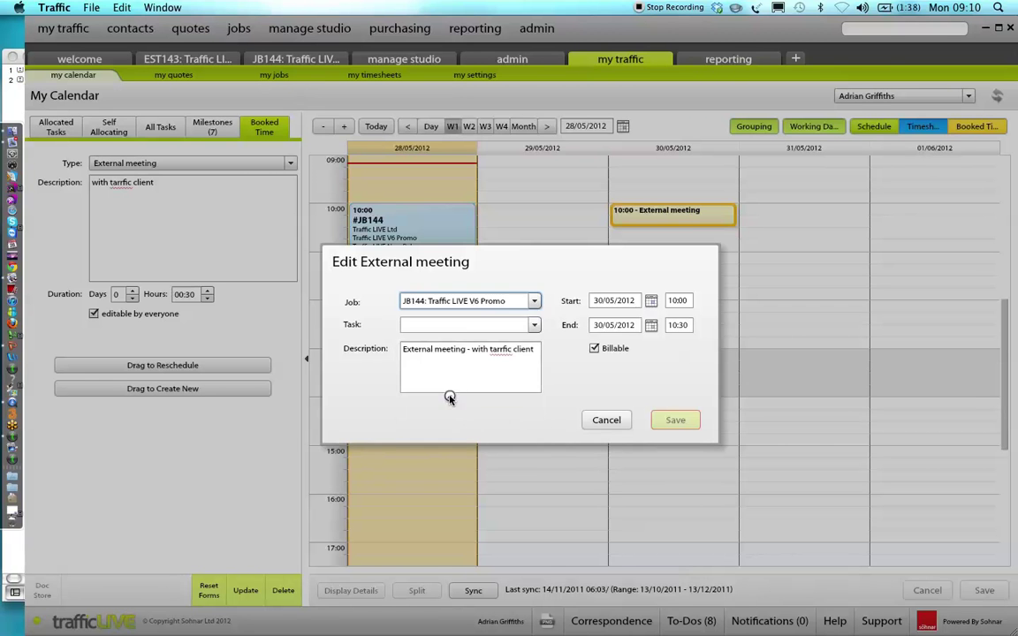
pyautogui.click(534, 325)
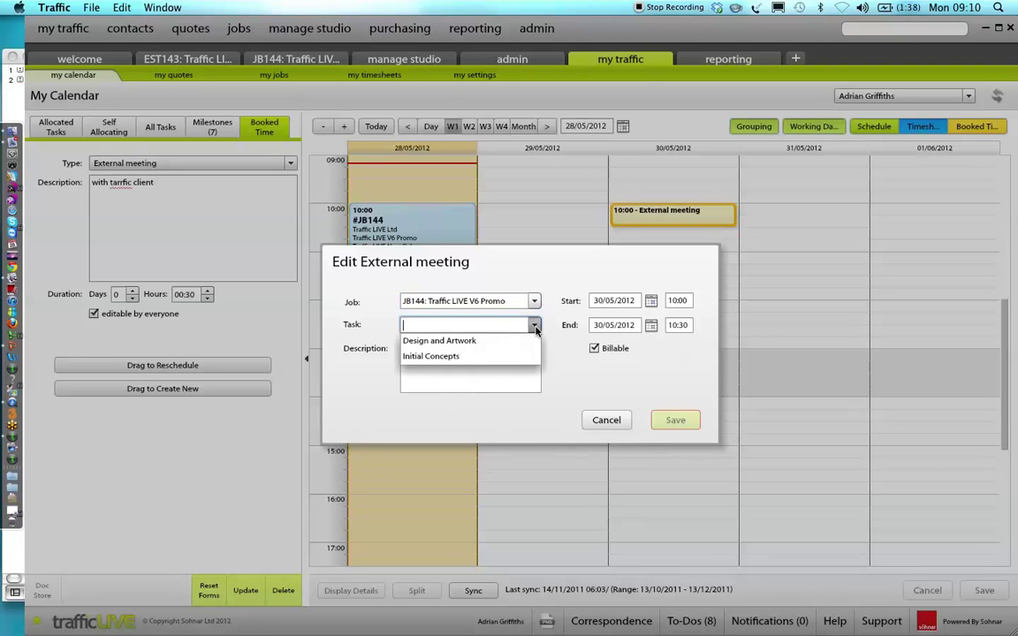
pyautogui.click(446, 357)
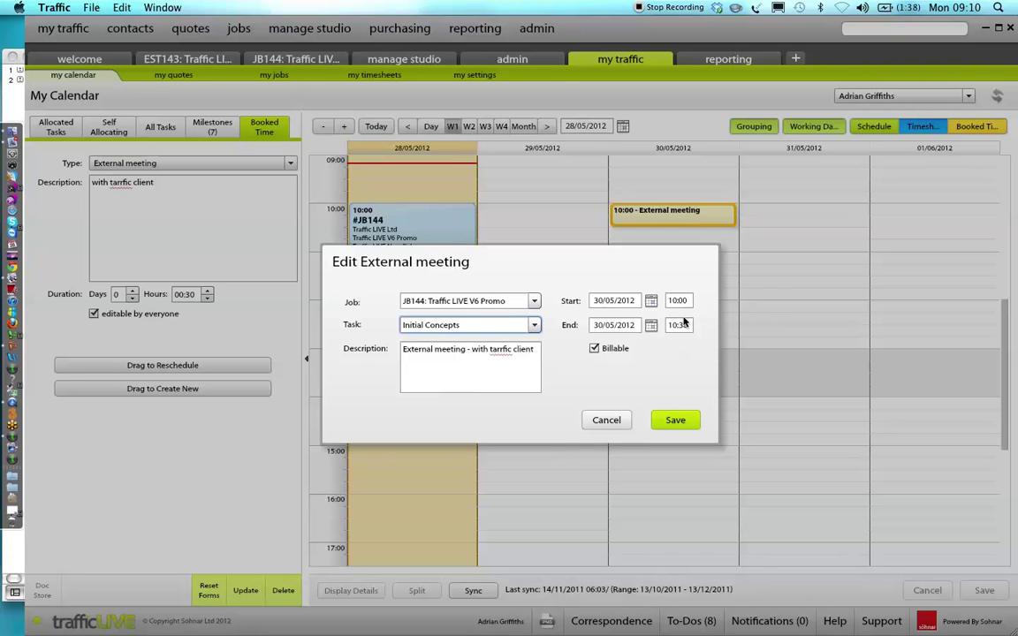
pyautogui.click(675, 420)
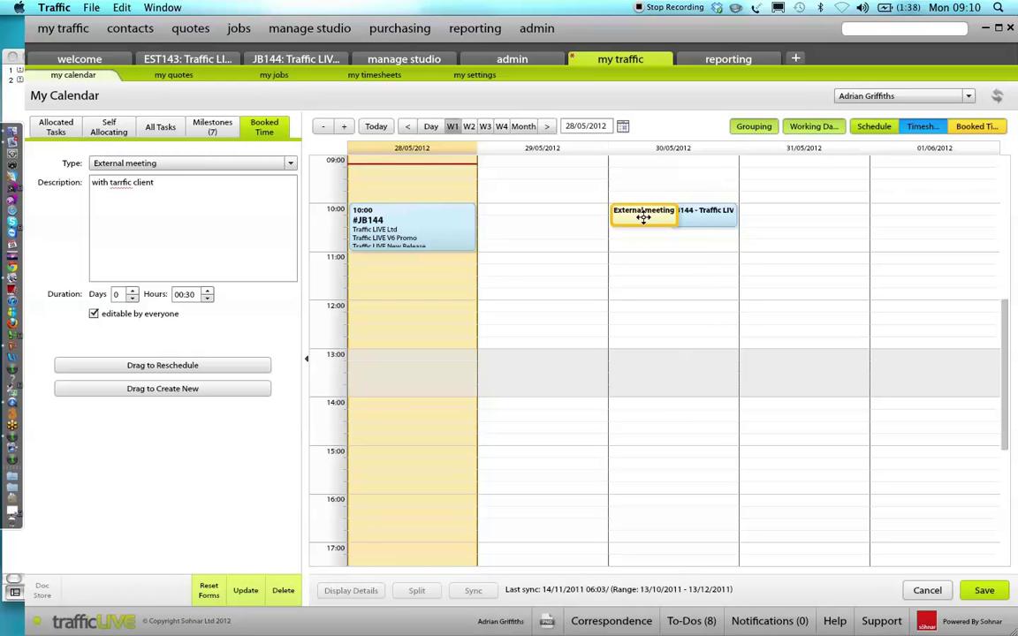
pyautogui.moveTo(707, 219)
pyautogui.click(986, 592)
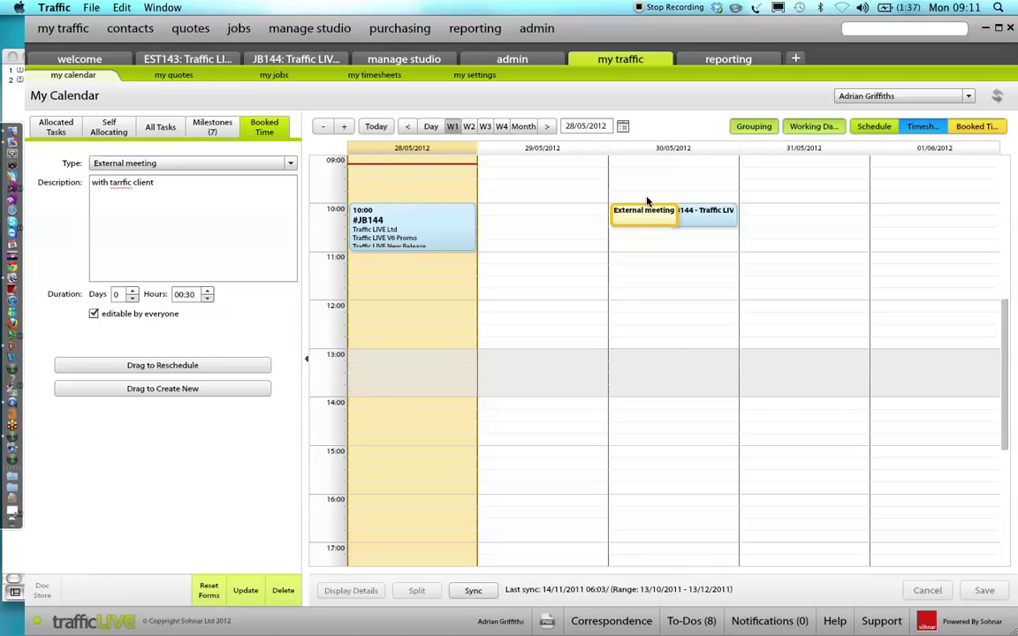
# Switch to the presentation, advance to the New pages slide, and return to Traffic
pyautogui.press('super+Tab')
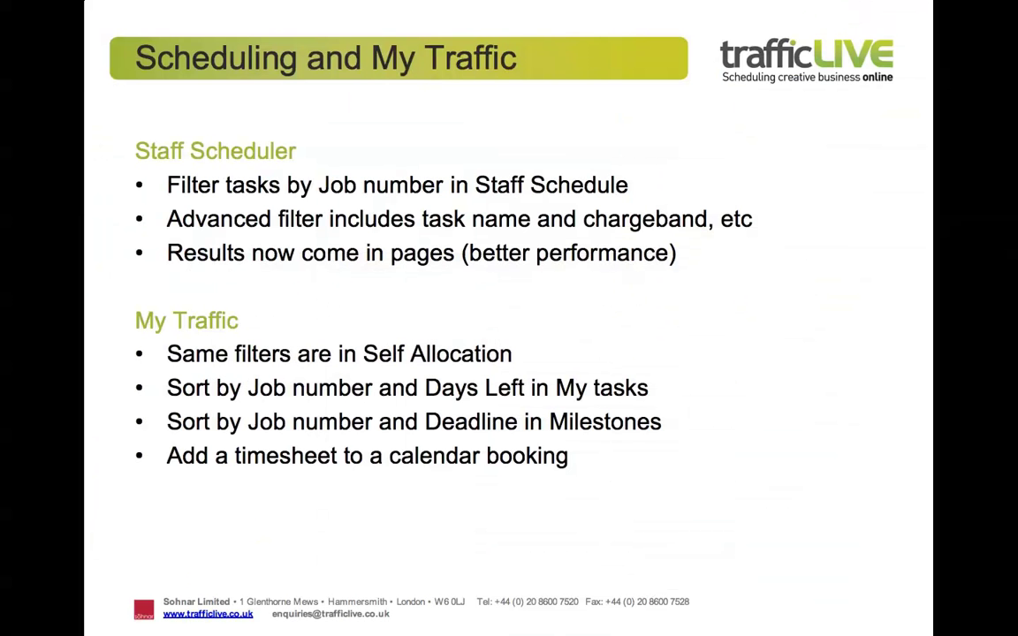
pyautogui.press('Right')
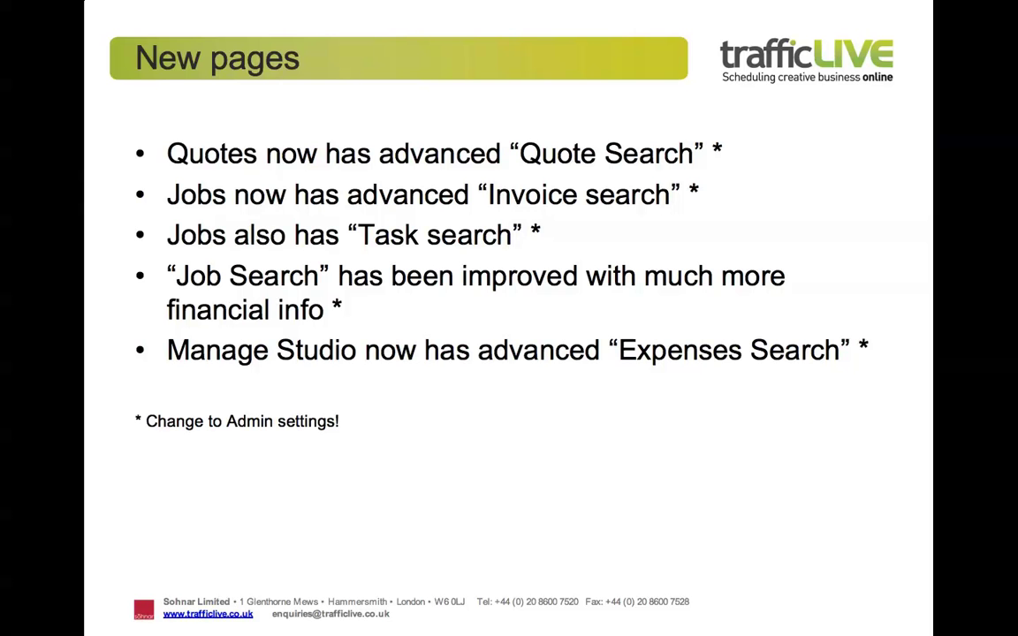
pyautogui.press('super+Tab')
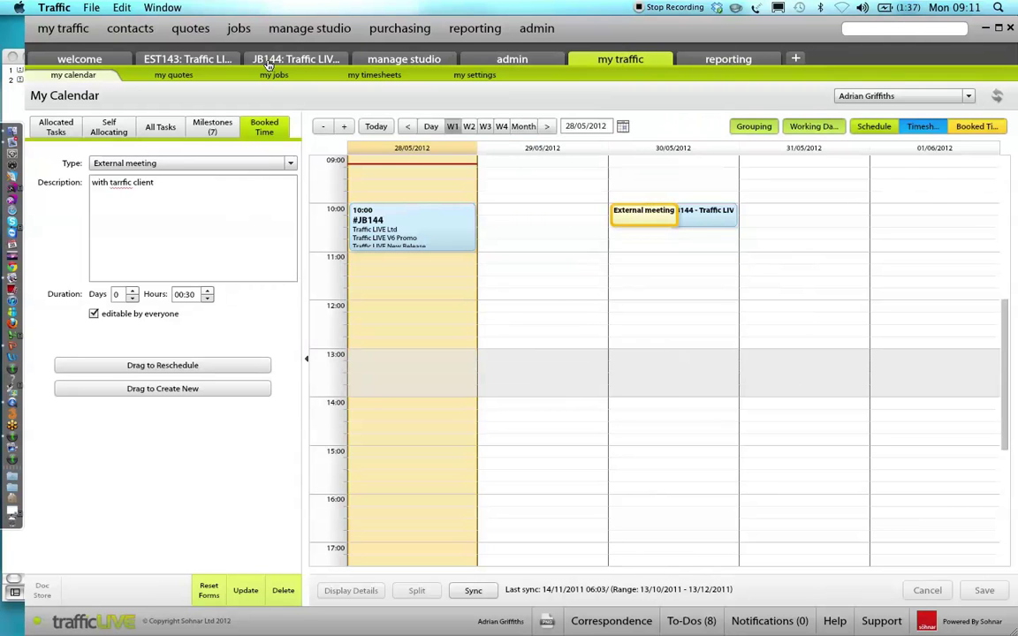
# Open the quote search from quote EST143 and compare it with the manage quotes list
pyautogui.click(156, 62)
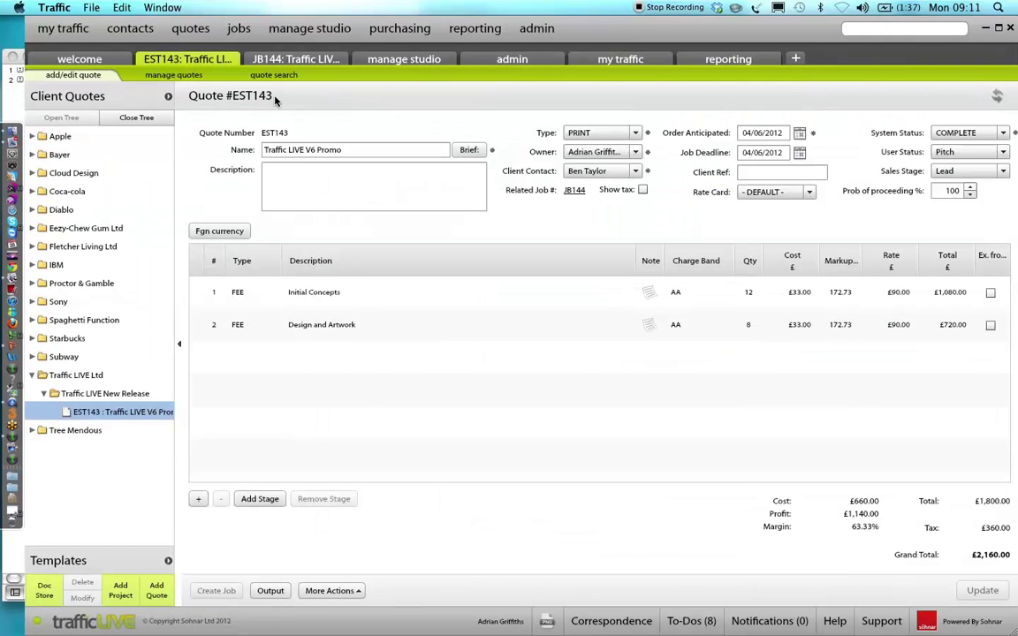
pyautogui.click(271, 77)
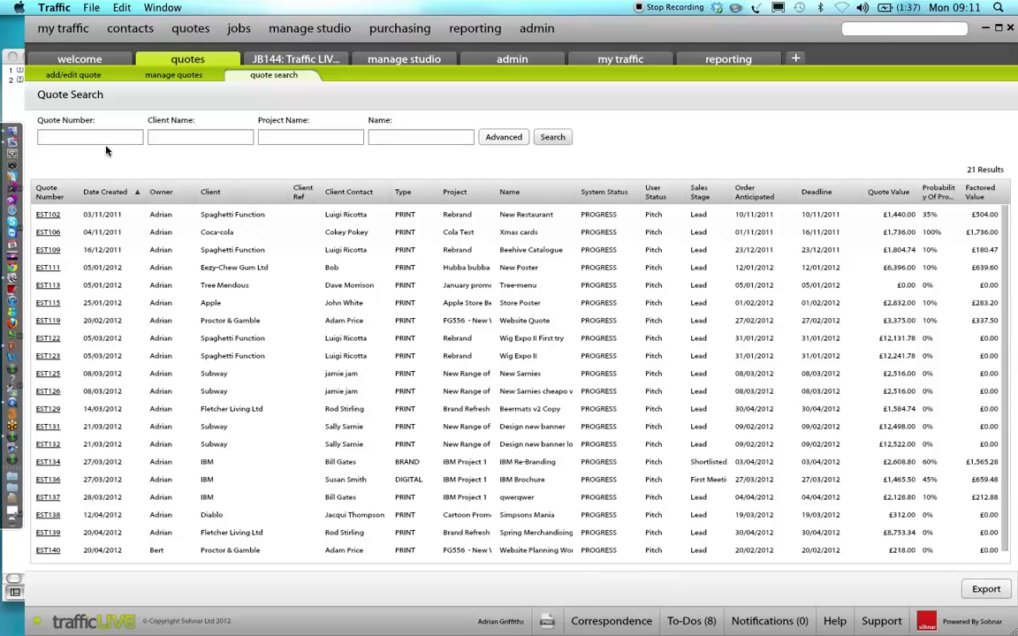
pyautogui.click(155, 77)
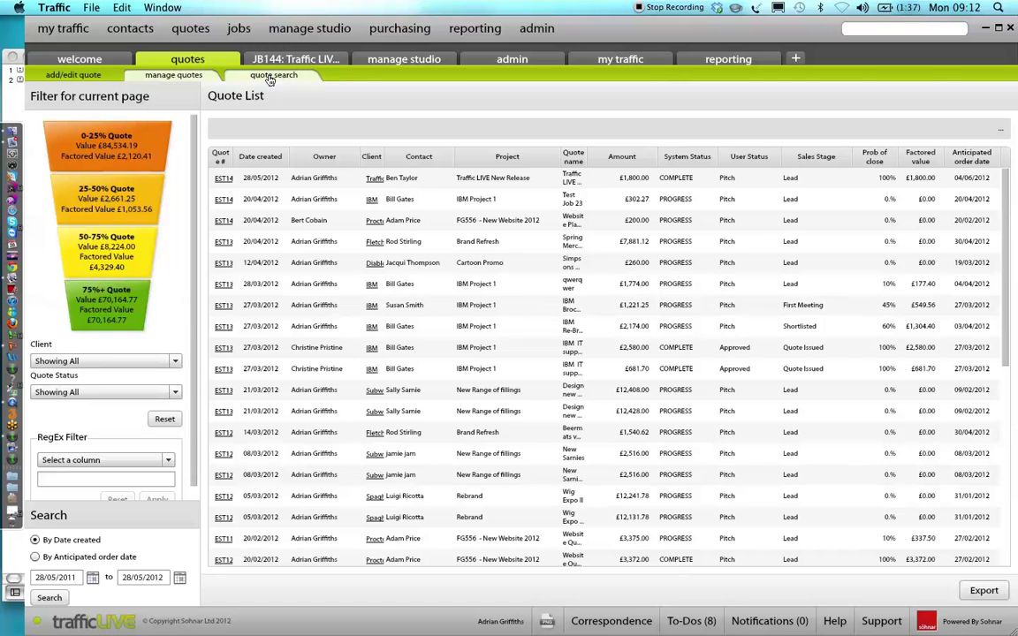
pyautogui.click(273, 75)
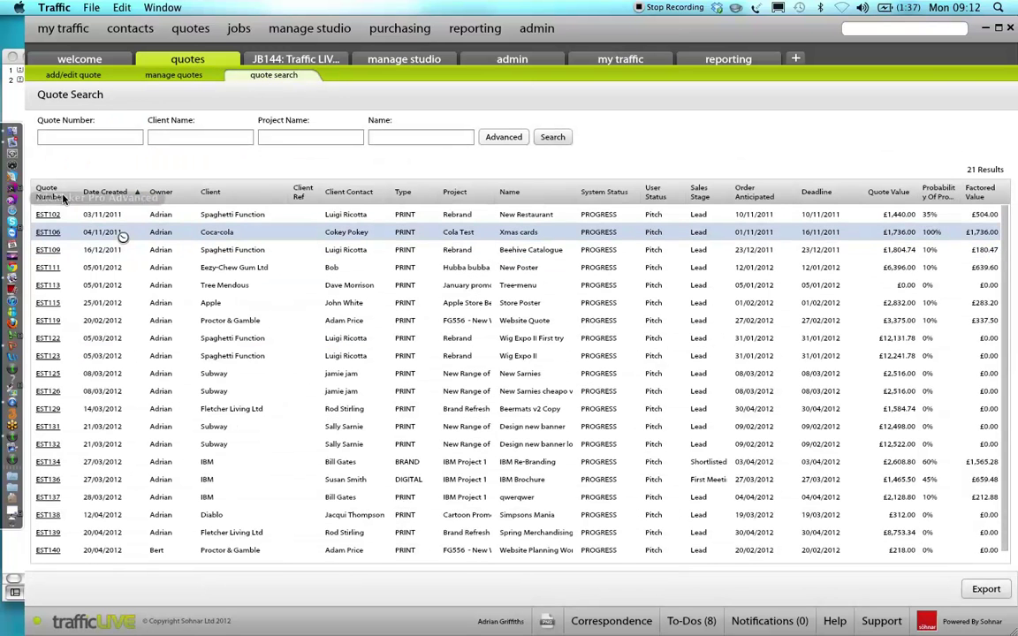
# Show the advanced quote search filters and examine the available quote types
pyautogui.click(504, 138)
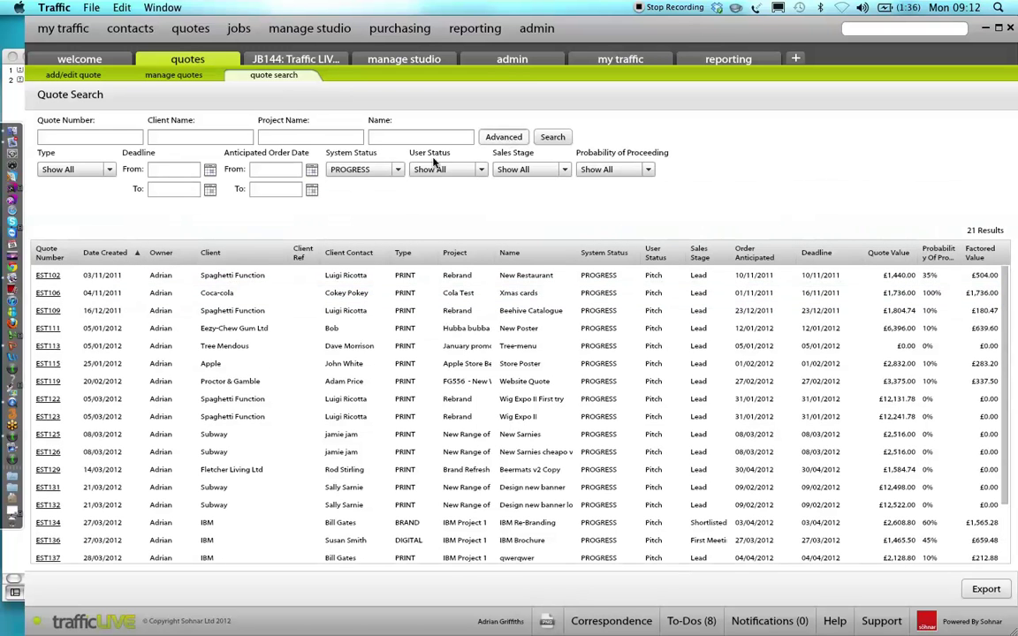
pyautogui.click(106, 170)
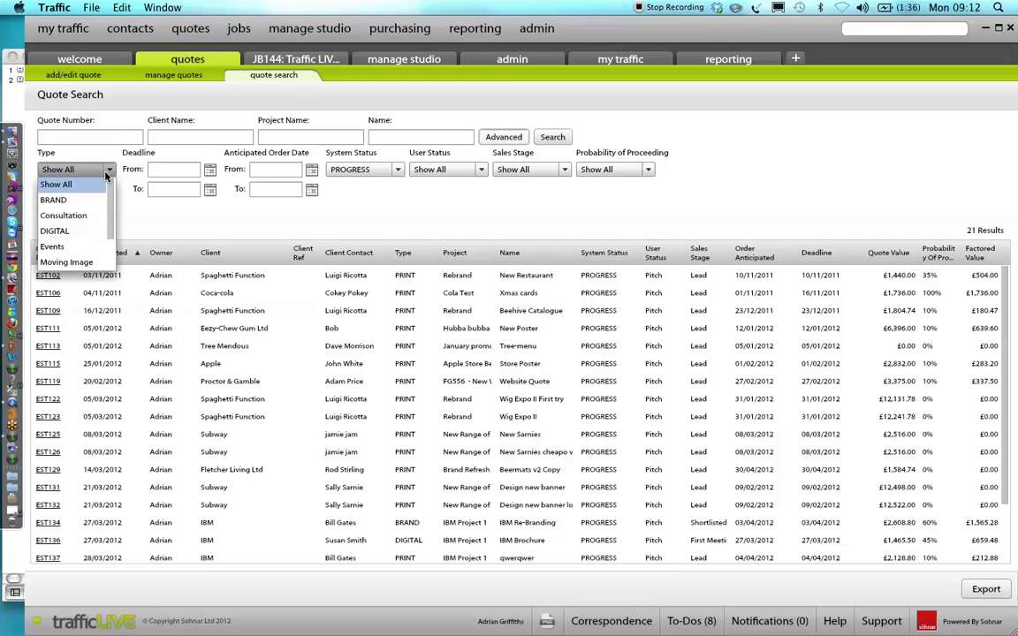
pyautogui.click(365, 190)
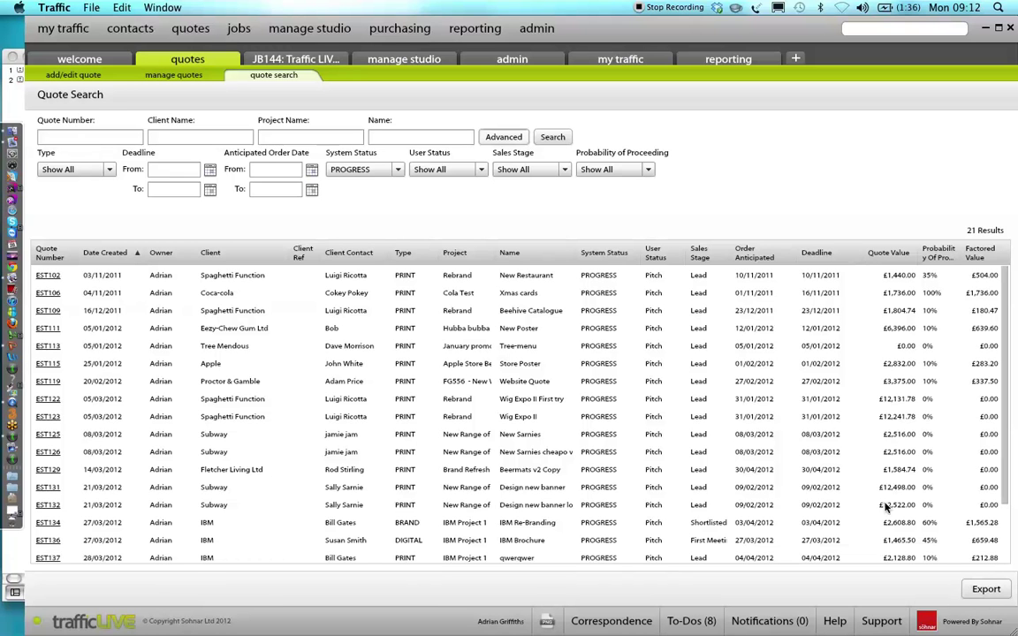
# Open the job search with its advanced filters displayed and hide the standard columns
pyautogui.click(291, 59)
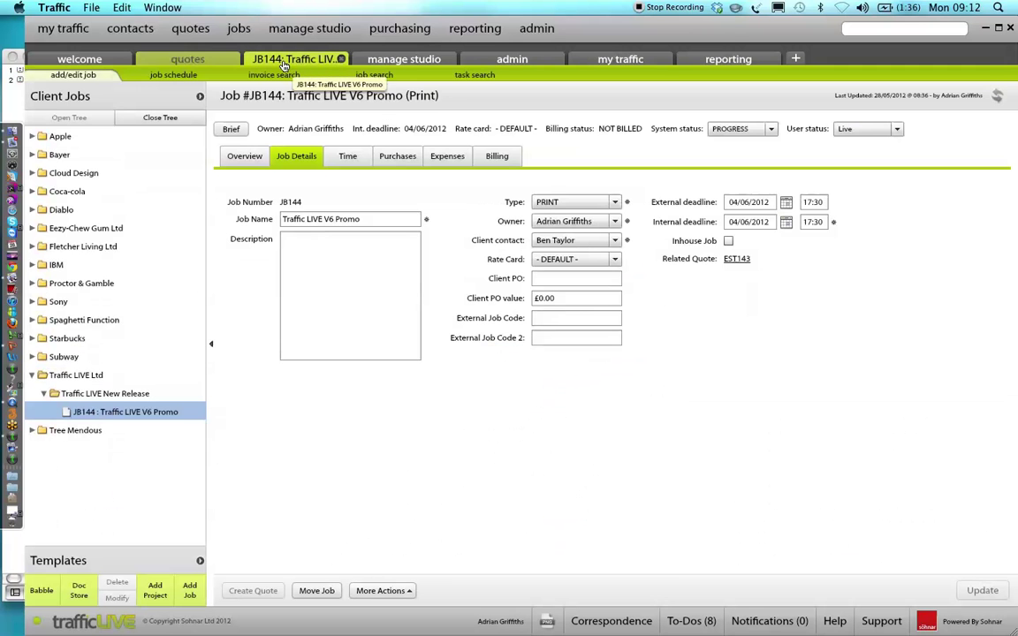
pyautogui.click(364, 78)
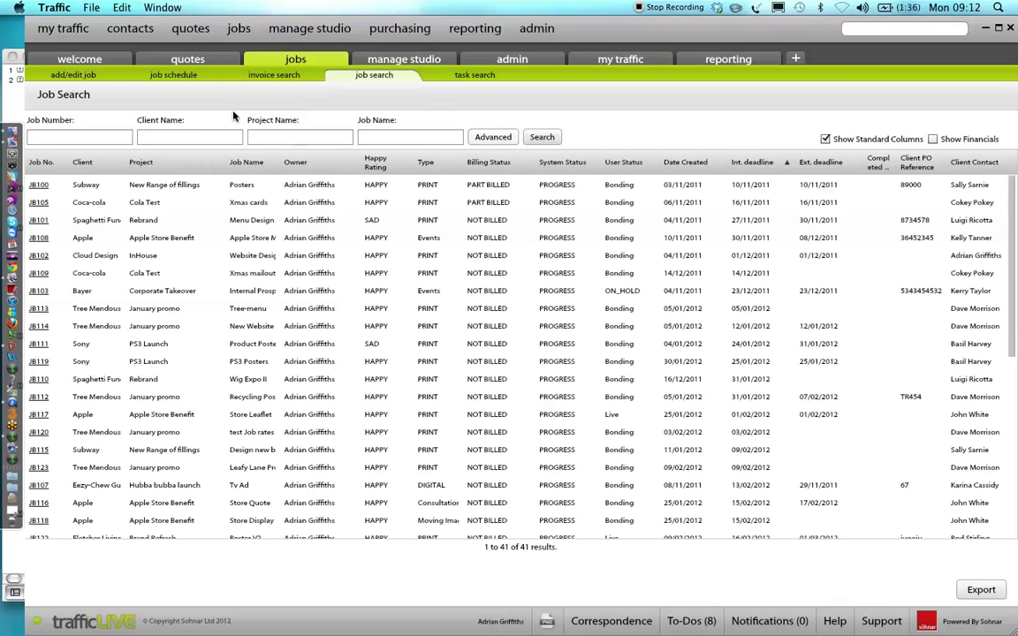
pyautogui.click(493, 138)
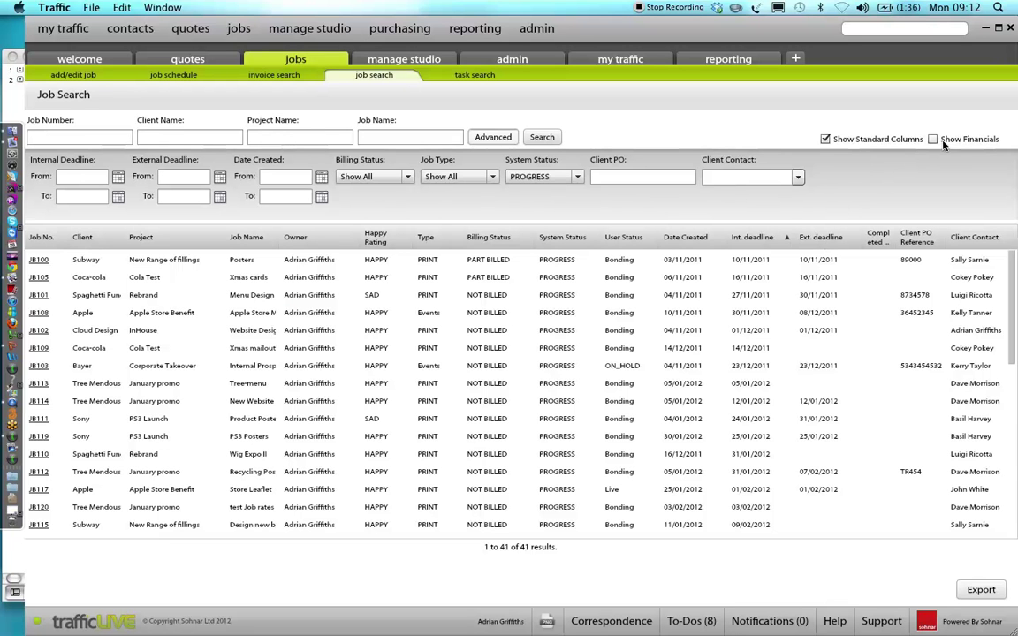
pyautogui.click(825, 140)
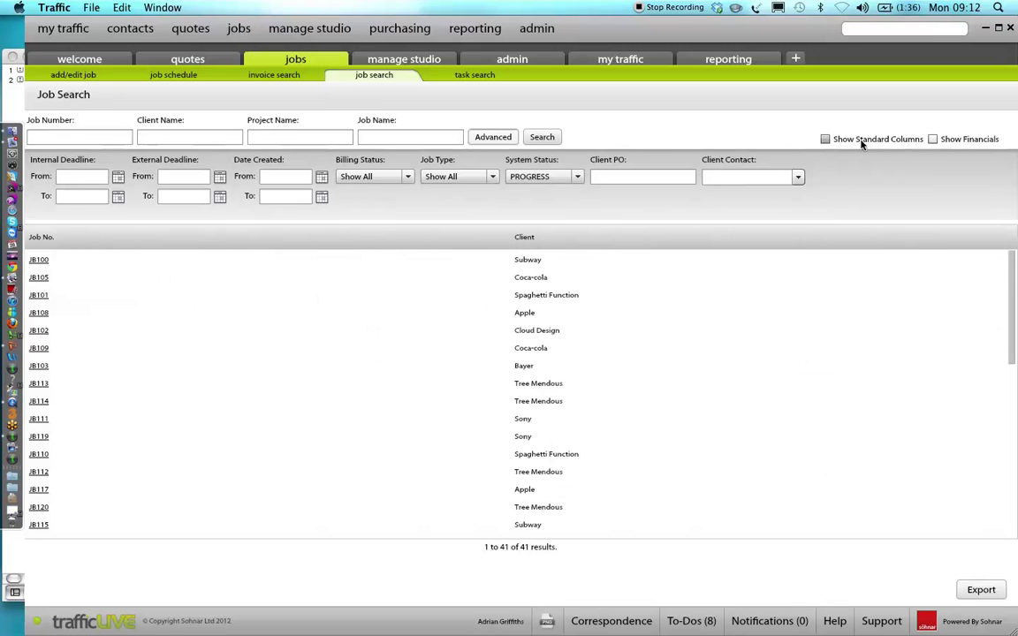
# Show the financial columns in the job search, and examine the task search's advanced filters and allocation options
pyautogui.click(933, 140)
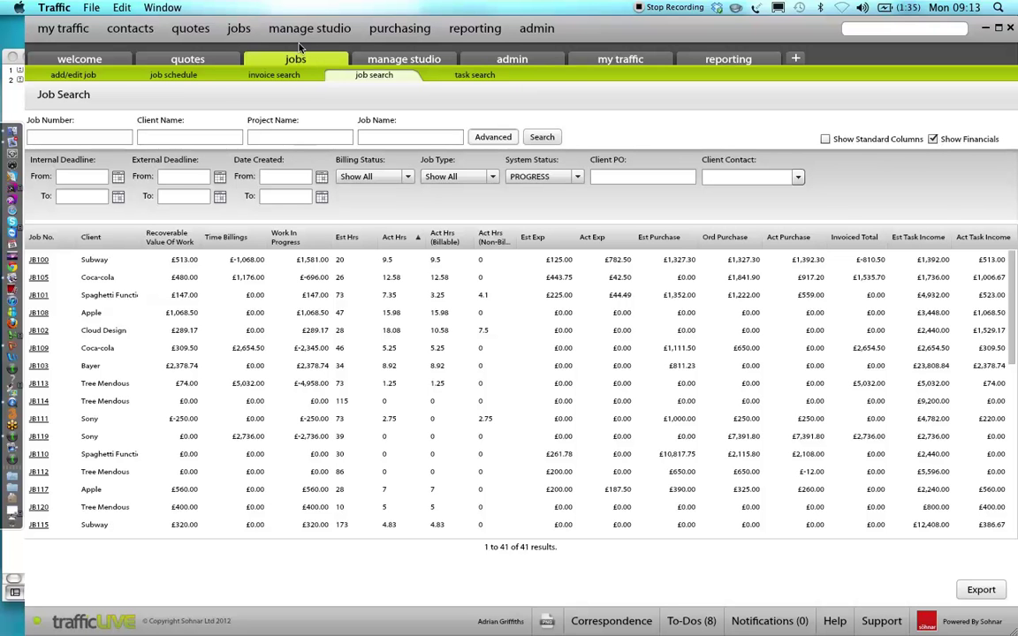
pyautogui.click(469, 76)
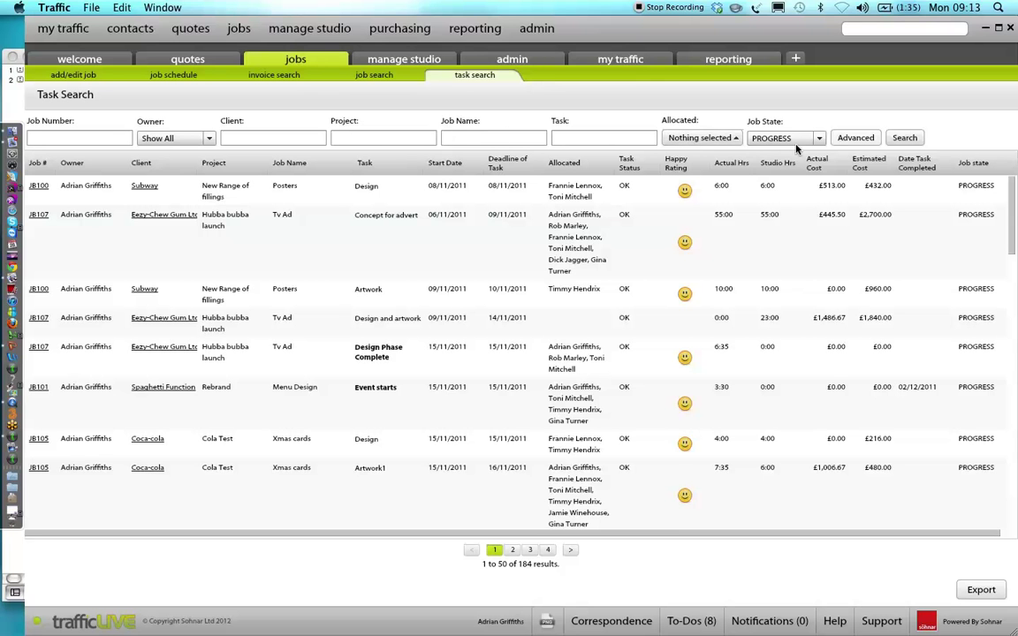
pyautogui.click(856, 139)
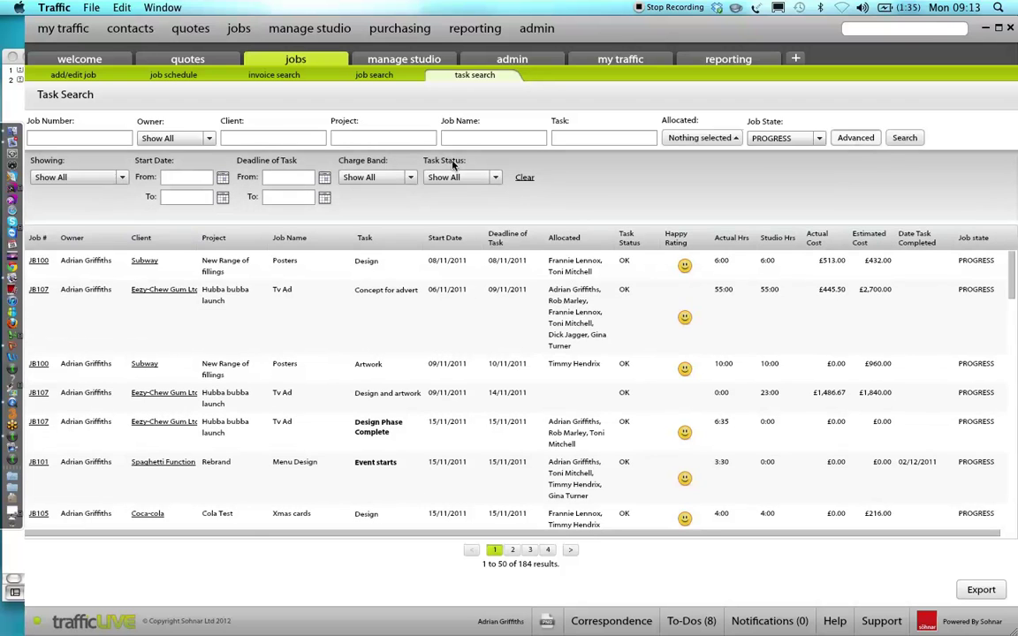
pyautogui.click(123, 178)
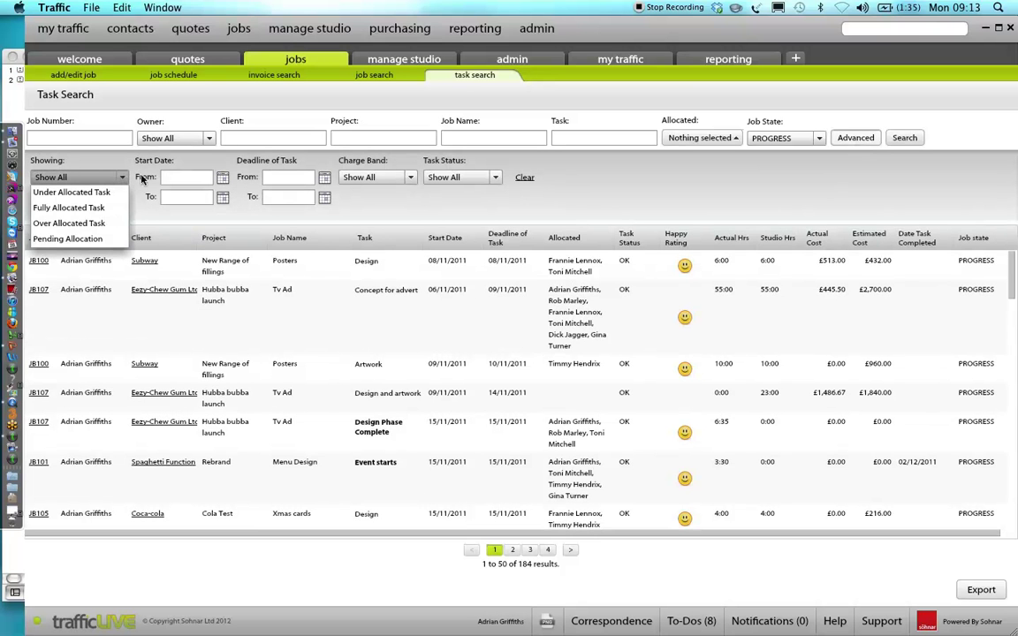
pyautogui.click(380, 198)
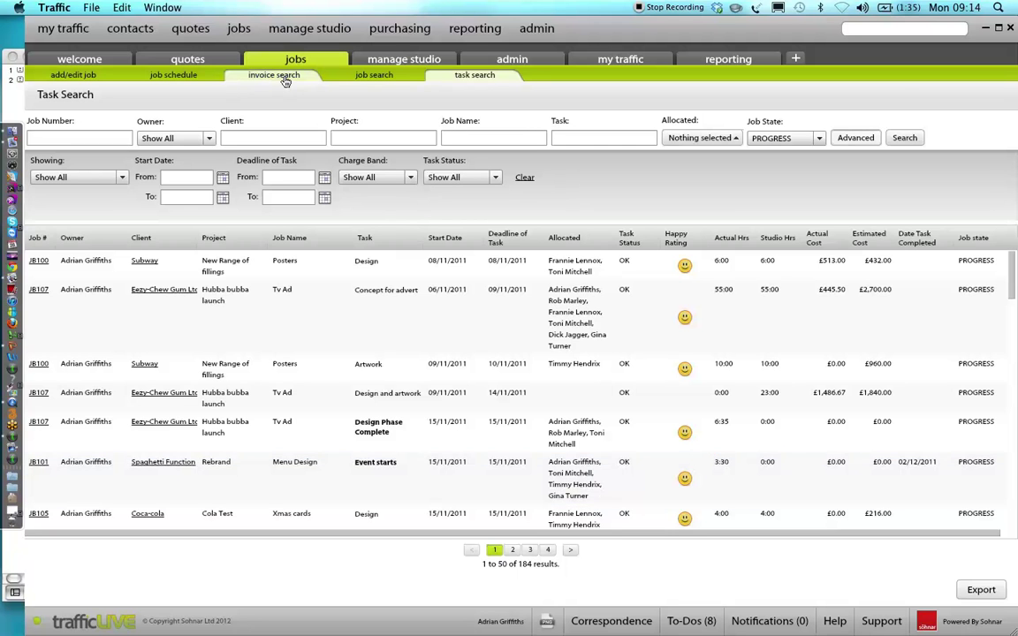
# Open the invoice search with its advanced filters displayed, and switch to the PowerPoint presentation
pyautogui.click(285, 78)
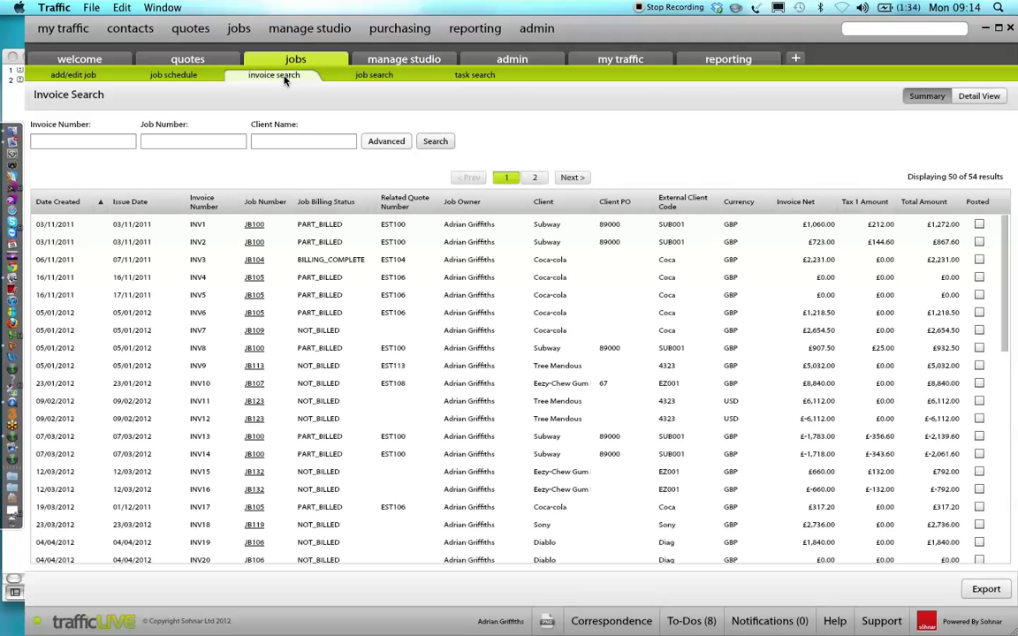
pyautogui.click(53, 143)
pyautogui.click(399, 144)
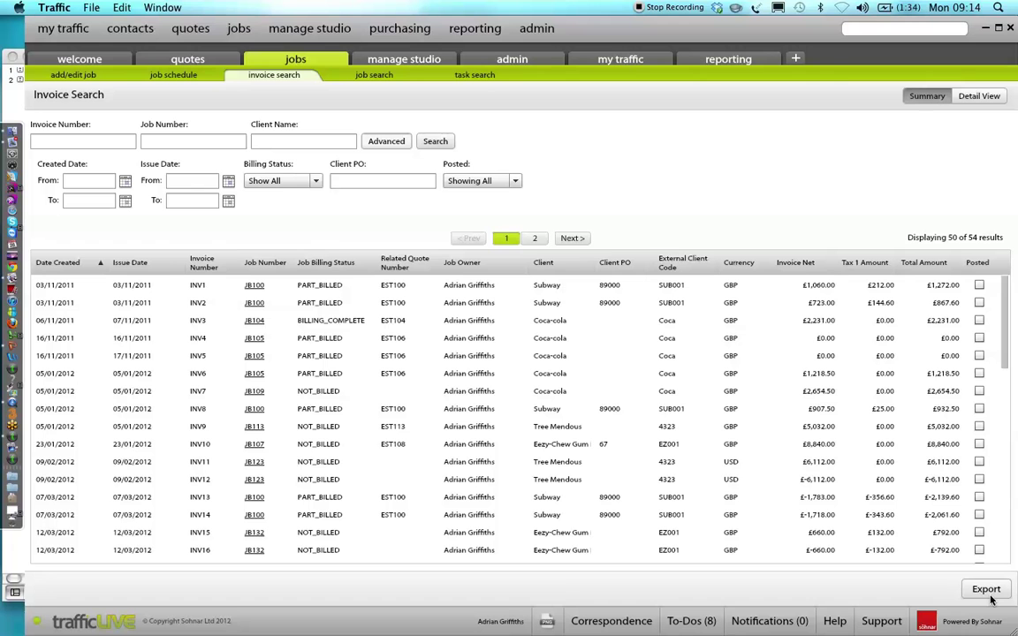
pyautogui.press('super+Tab')
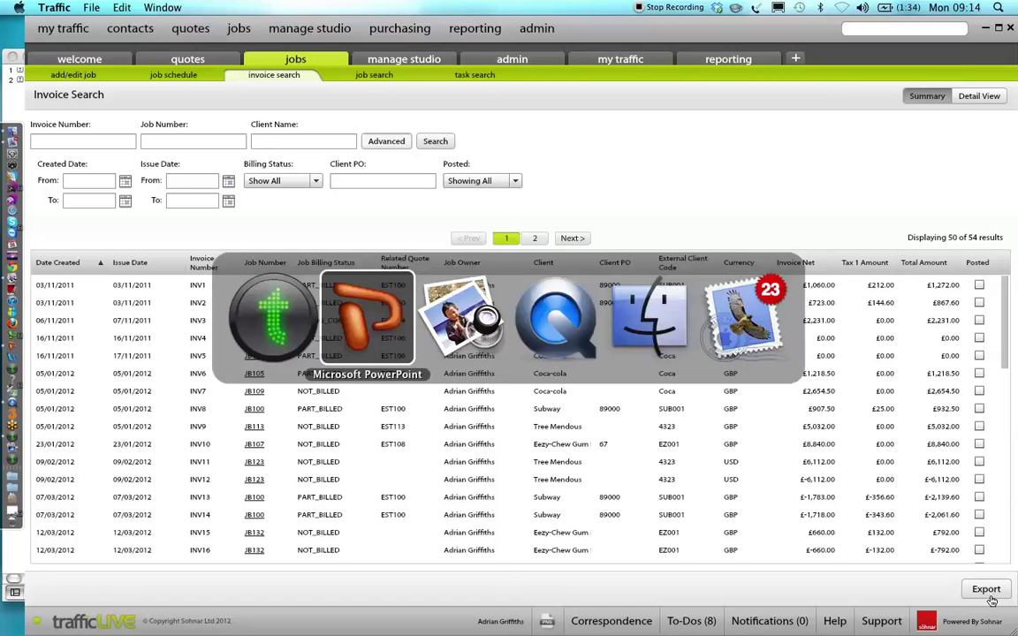
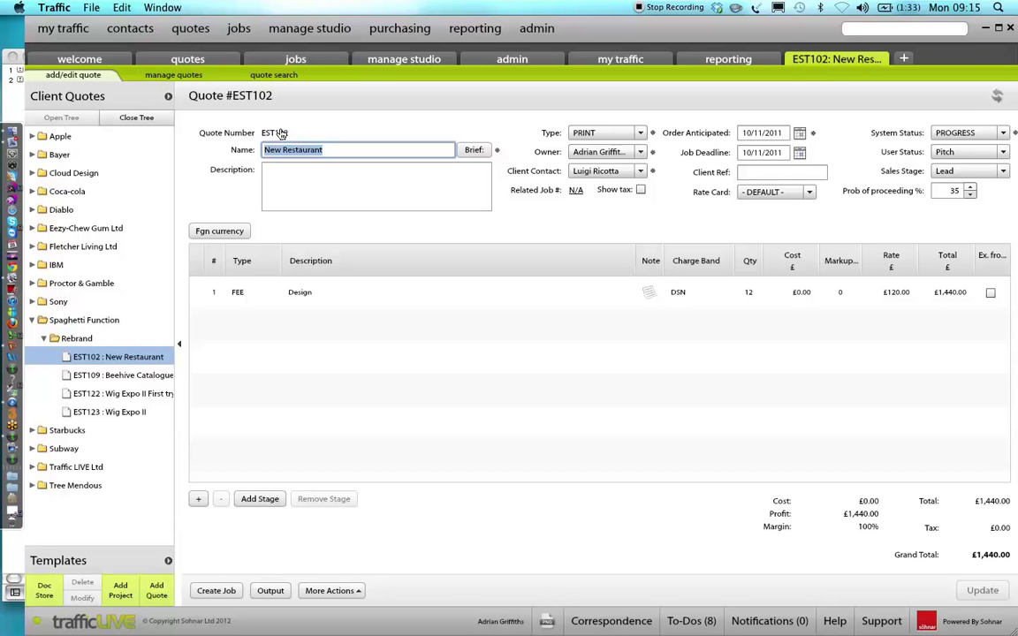
# Change the New Restaurant quote's number to SF102 and save the quote
pyautogui.click(279, 132)
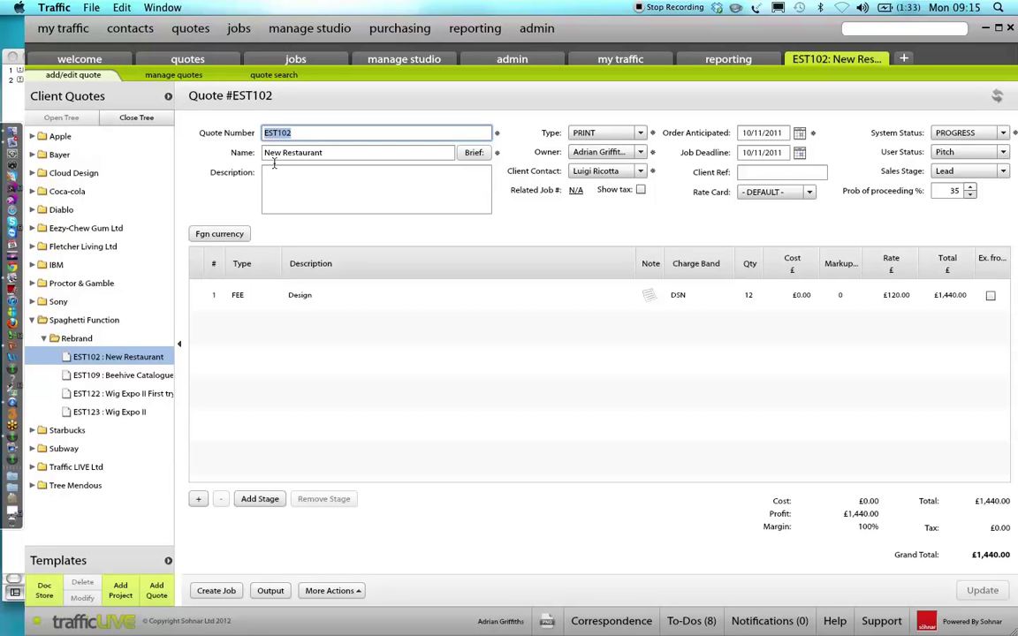
pyautogui.moveTo(277, 134)
pyautogui.mouseDown()
pyautogui.moveTo(234, 122)
pyautogui.moveTo(259, 133)
pyautogui.mouseUp()
pyautogui.write('SF')
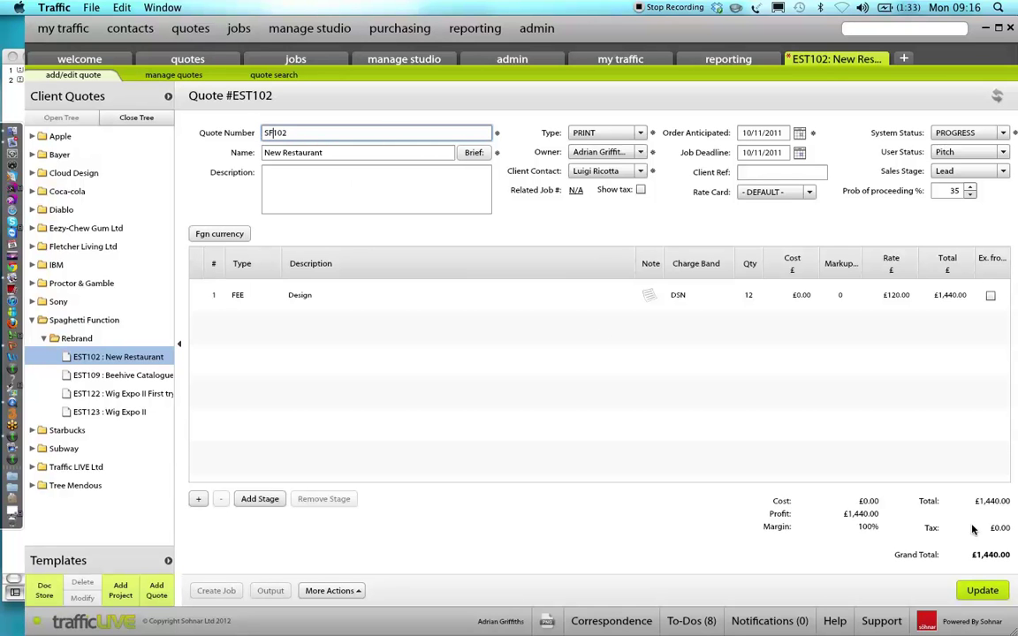
pyautogui.click(981, 590)
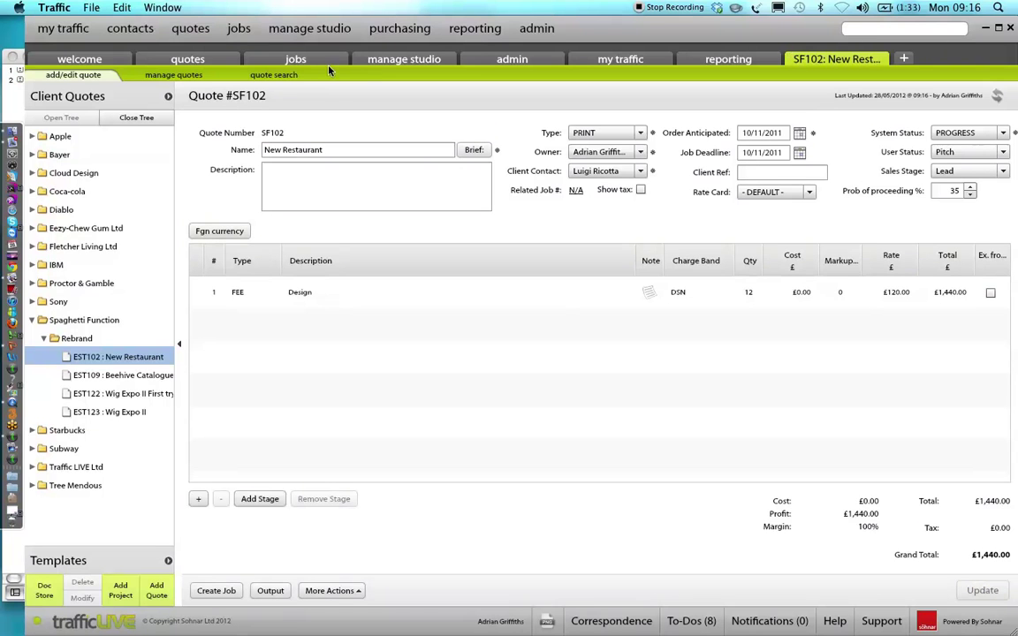
# Open the Subway Posters job from invoice INV1 in the invoice search, set its job number to SUB100 and save
pyautogui.click(298, 59)
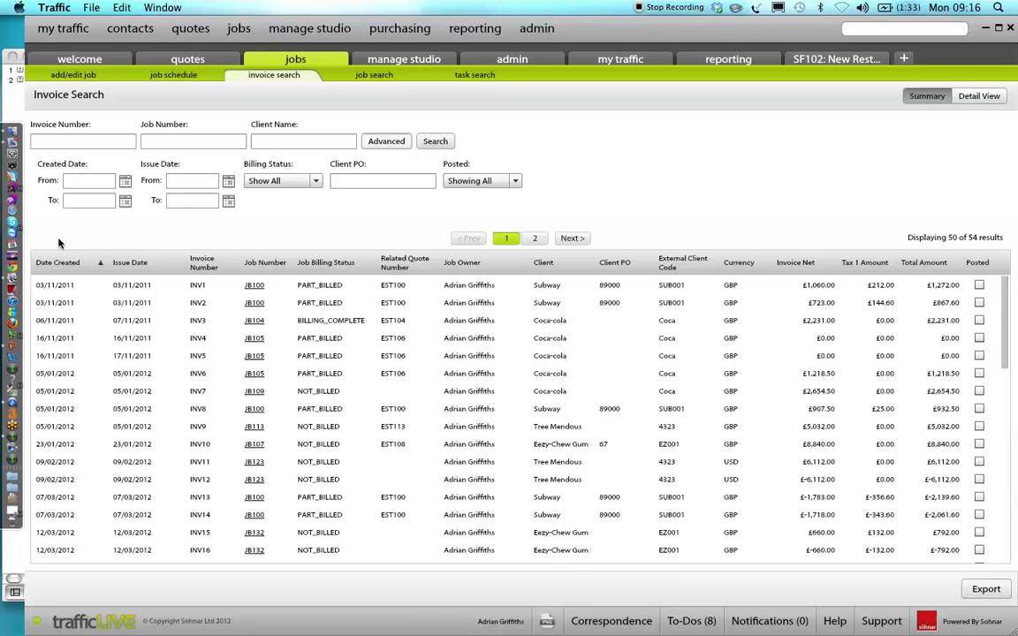
pyautogui.click(251, 288)
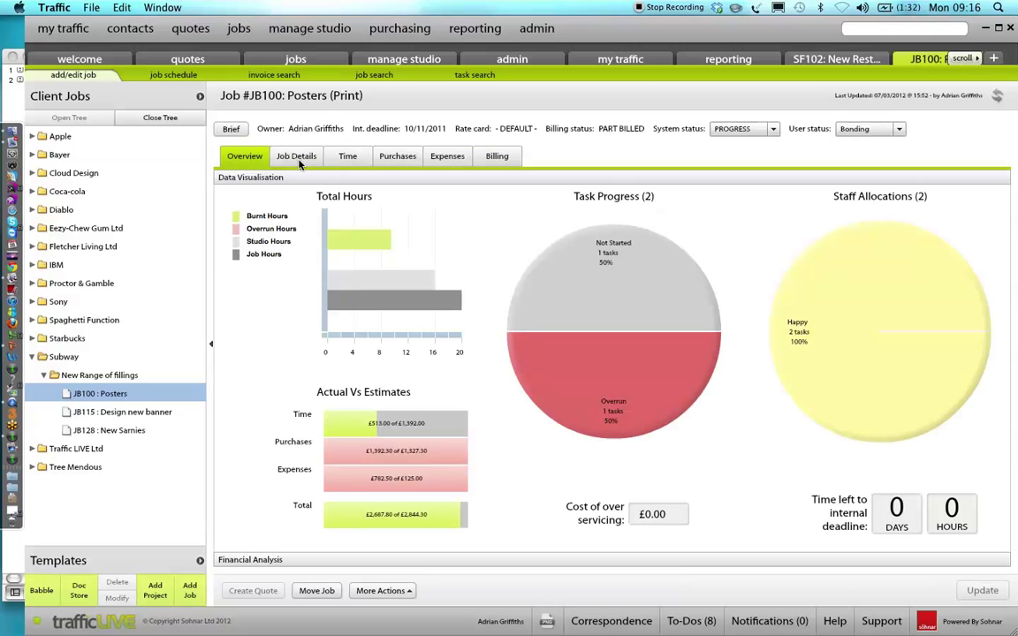
pyautogui.click(298, 155)
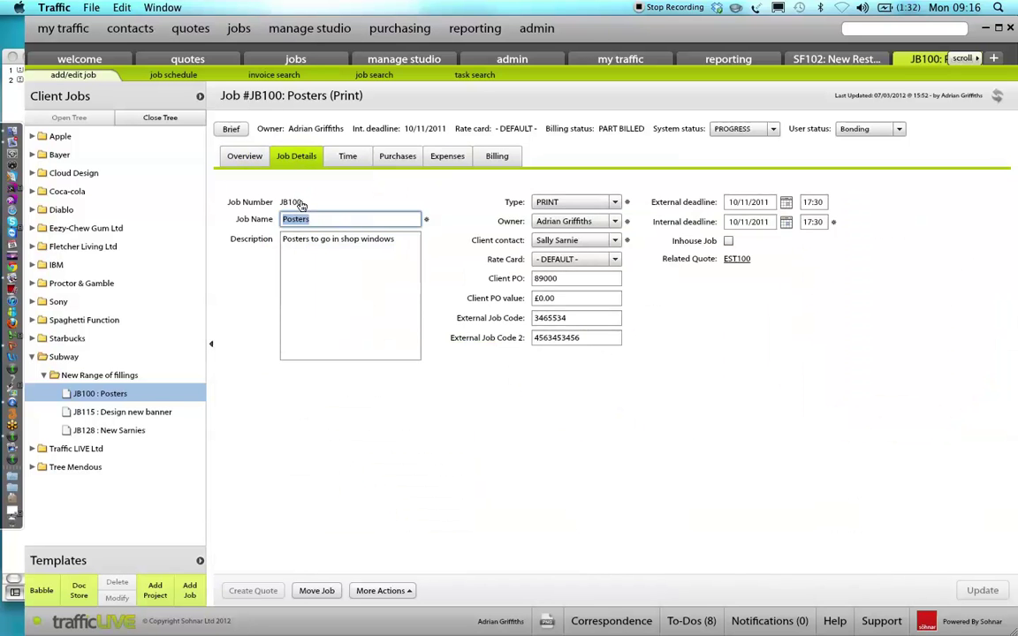
pyautogui.click(300, 203)
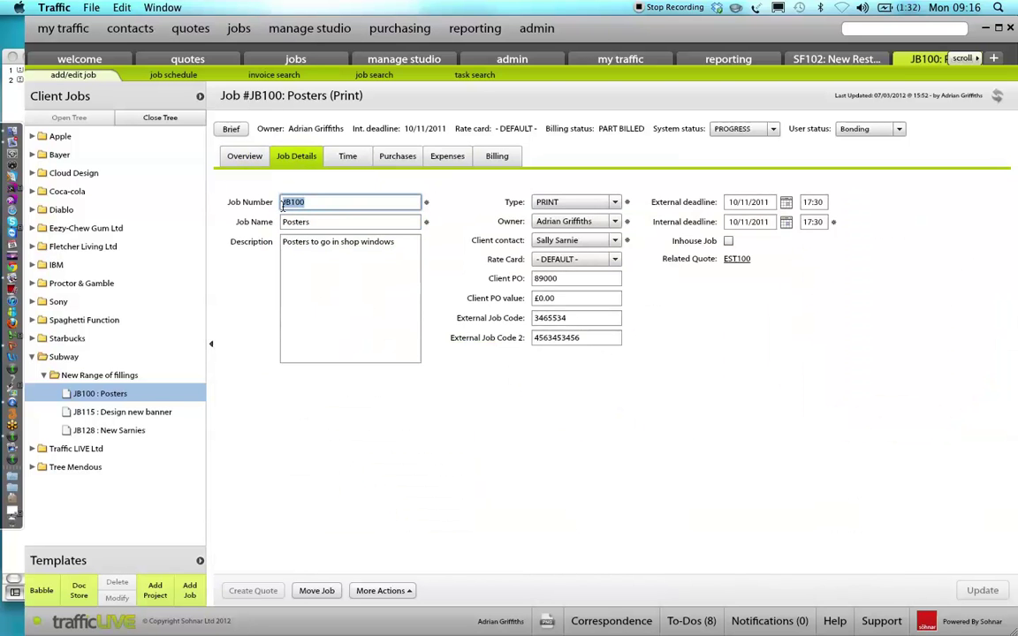
pyautogui.write('SUB100')
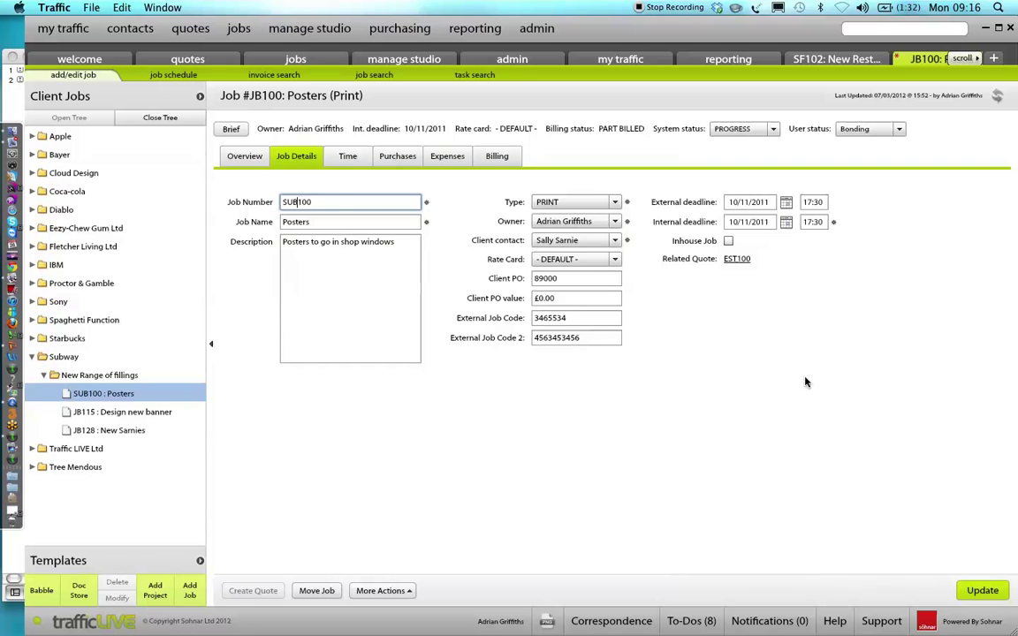
pyautogui.click(996, 590)
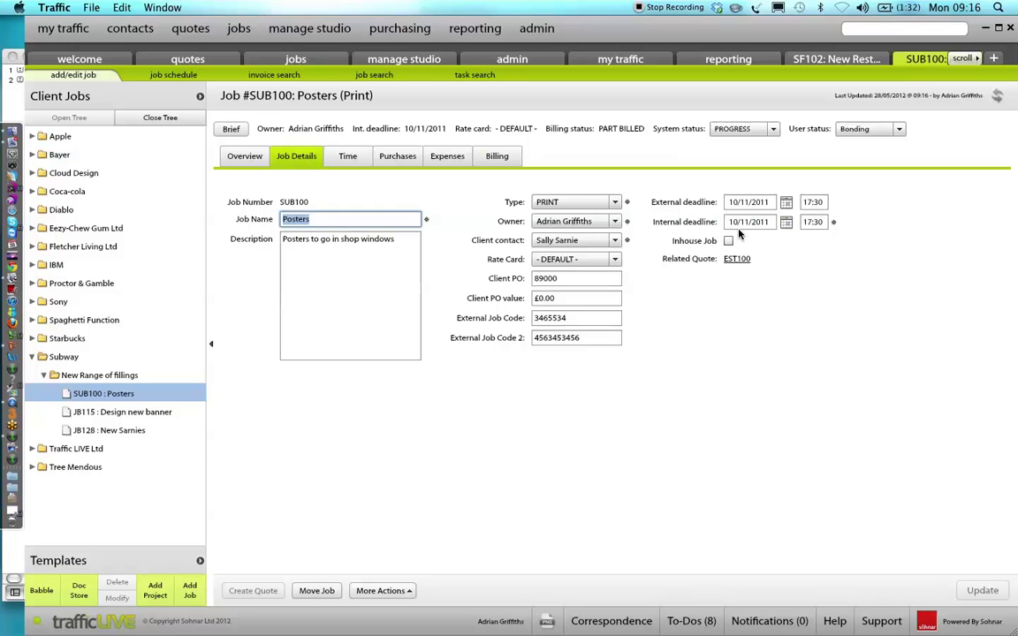
# Open purchase order PO1 in purchasing and open its PO number for editing
pyautogui.click(635, 58)
pyautogui.click(403, 28)
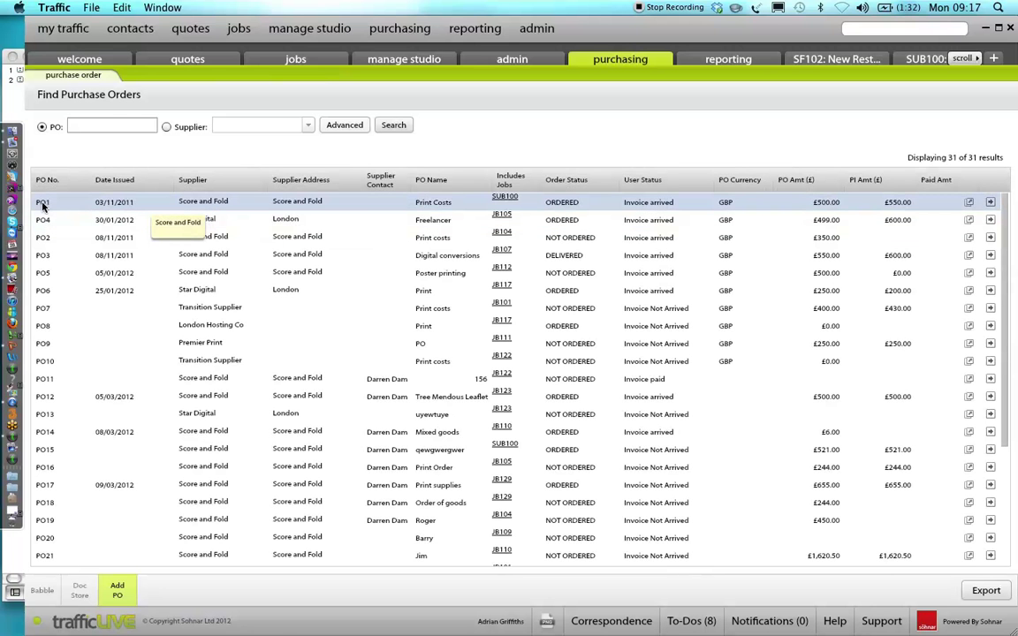
pyautogui.click(42, 206)
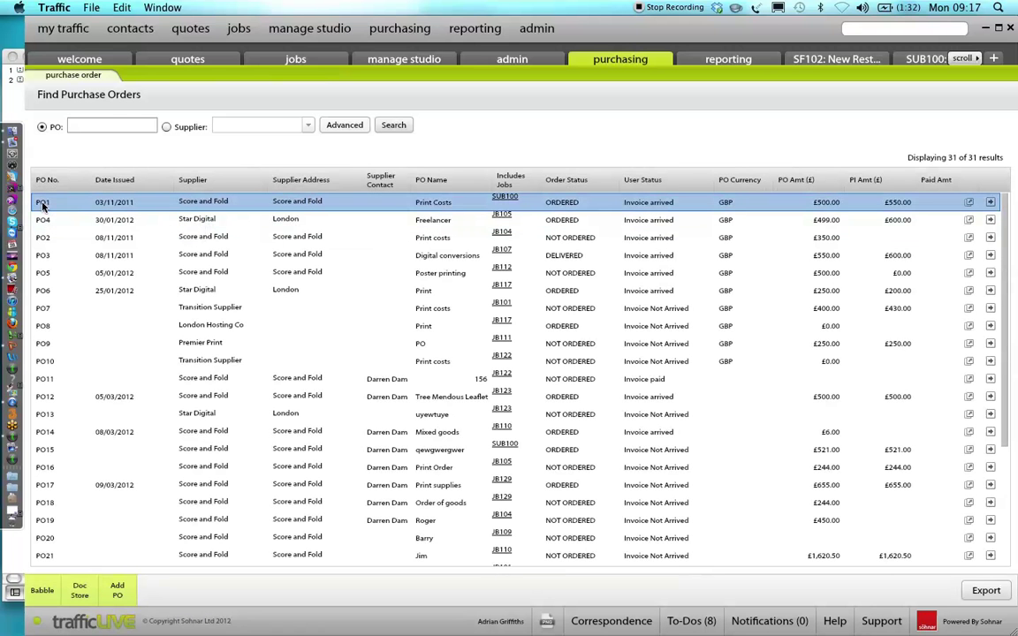
pyautogui.doubleClick(42, 206)
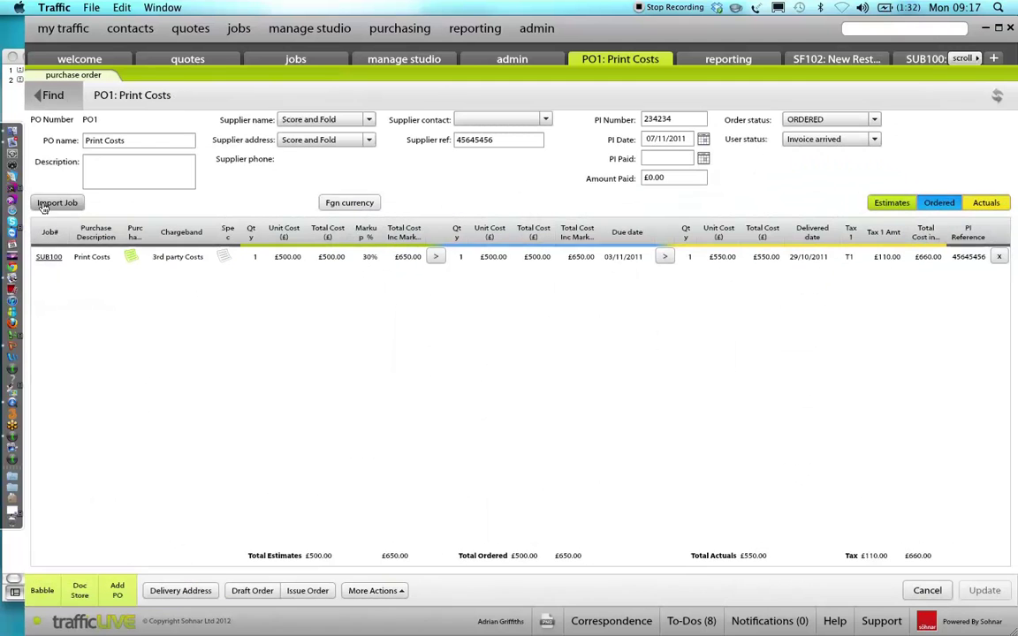
pyautogui.click(100, 125)
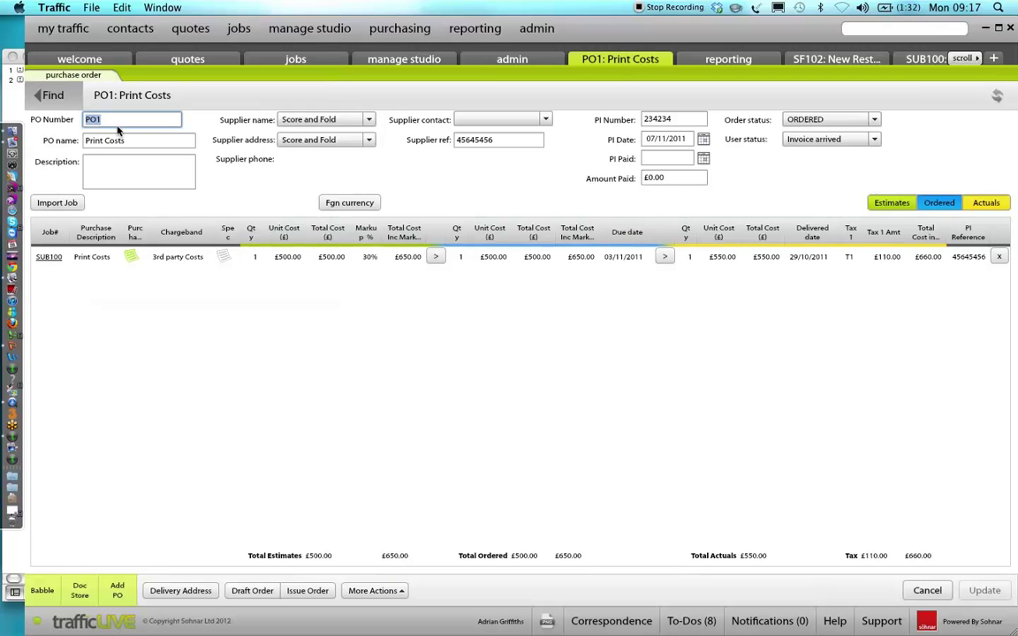
# Open the Posters job's billing from the invoice search and display its list of issued invoices
pyautogui.click(297, 60)
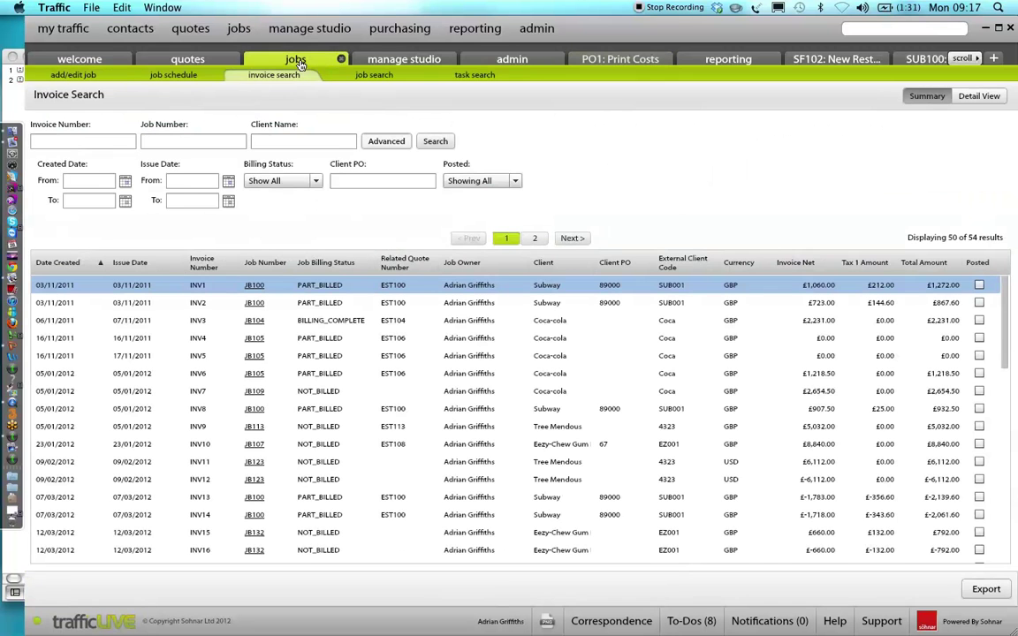
pyautogui.click(252, 288)
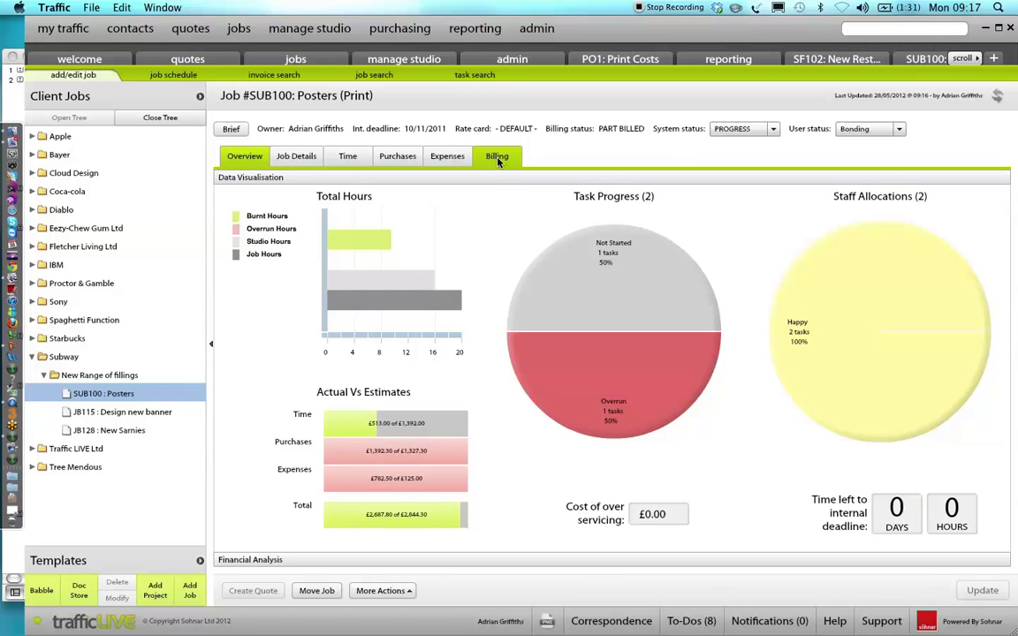
pyautogui.click(497, 158)
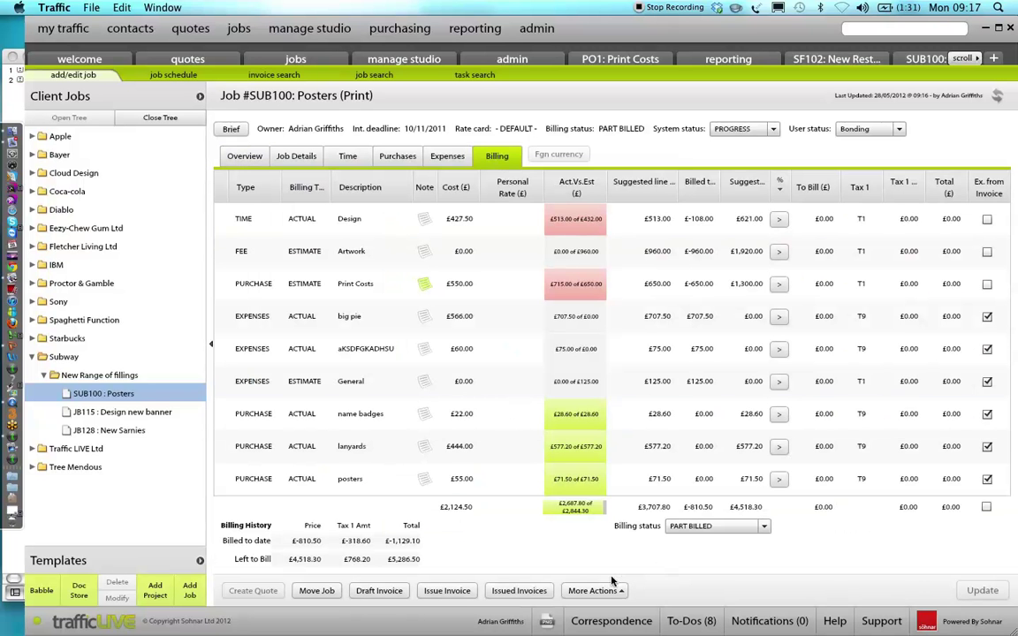
pyautogui.click(535, 594)
# Open invoice INV13's number and issue date for editing, and close the issued invoices list without saving
pyautogui.click(396, 266)
pyautogui.click(396, 266)
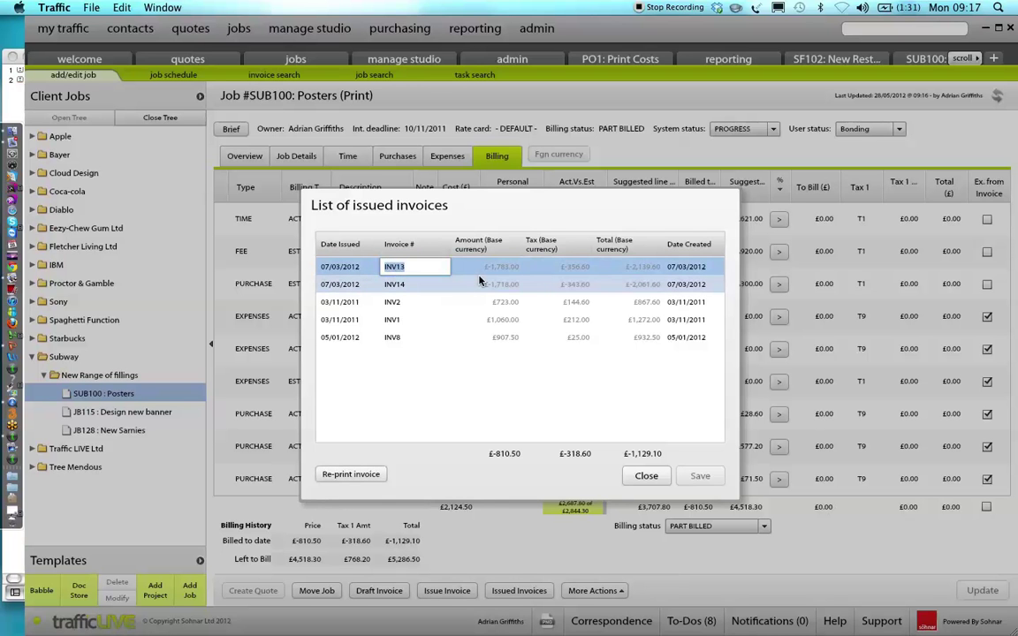
pyautogui.click(354, 267)
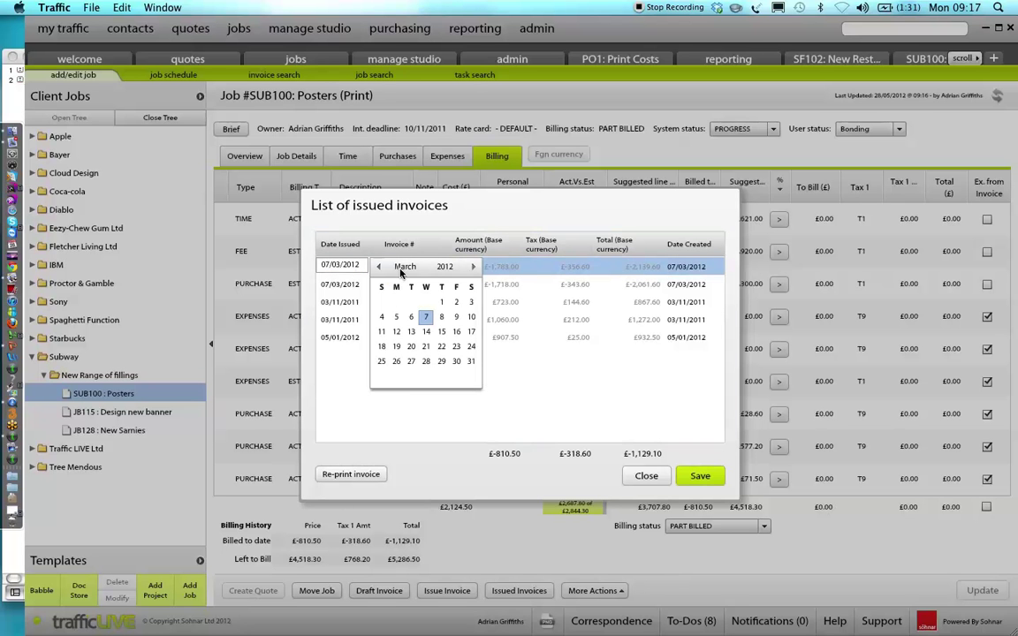
pyautogui.click(359, 228)
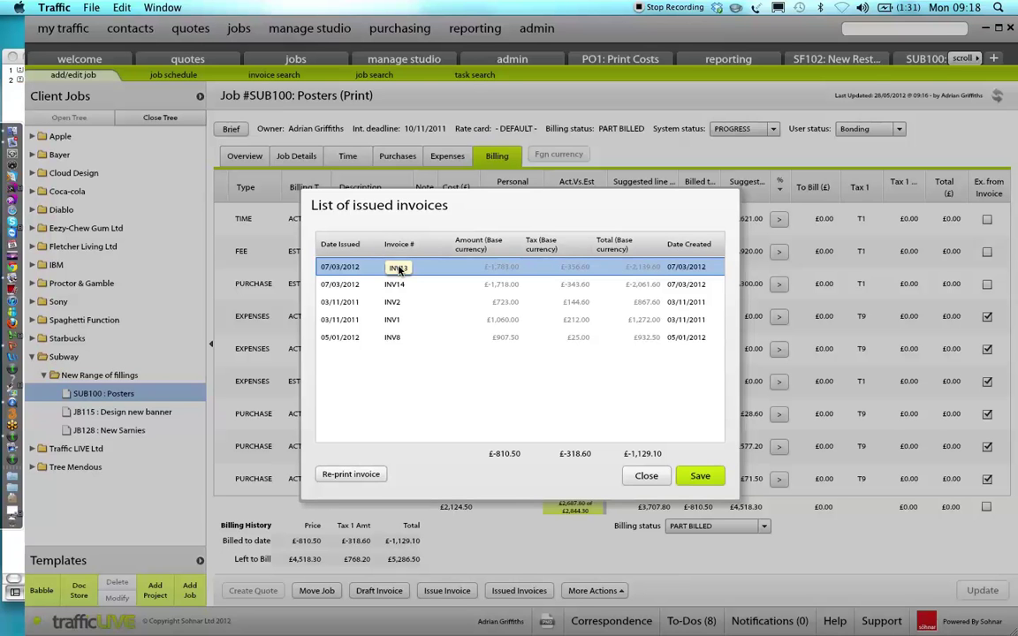
pyautogui.click(646, 477)
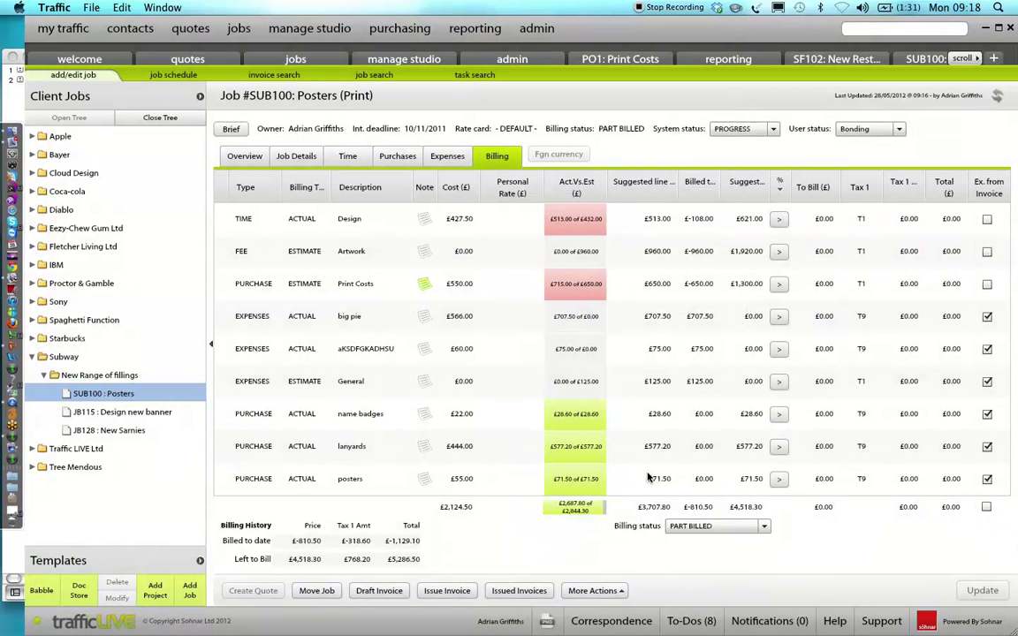
# Switch to the PowerPoint presentation, advance to the Move a Job slide, and return to Traffic
pyautogui.press('super+Tab')
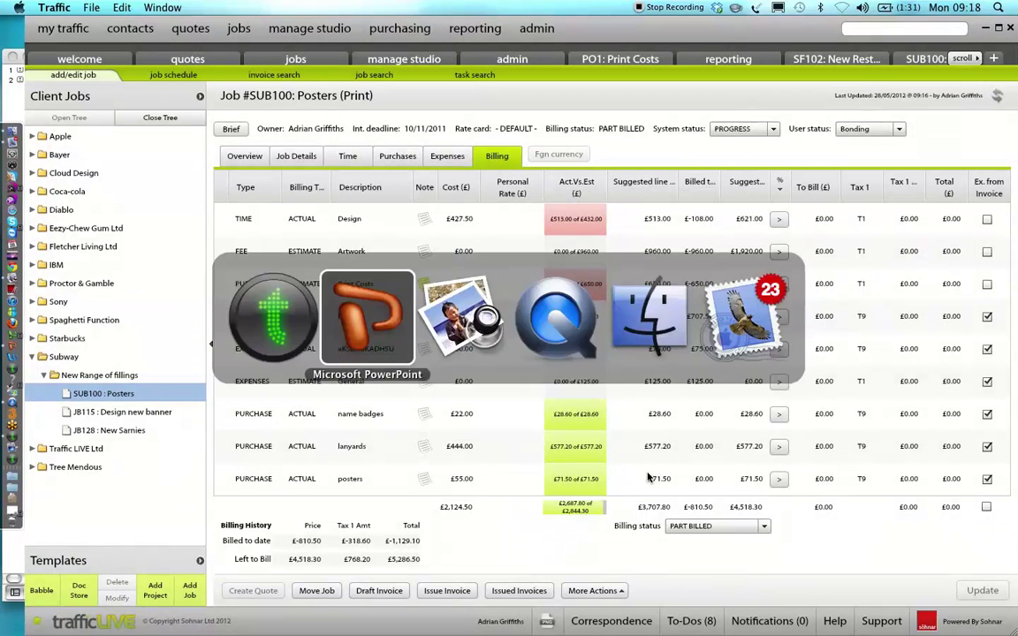
pyautogui.press('Right')
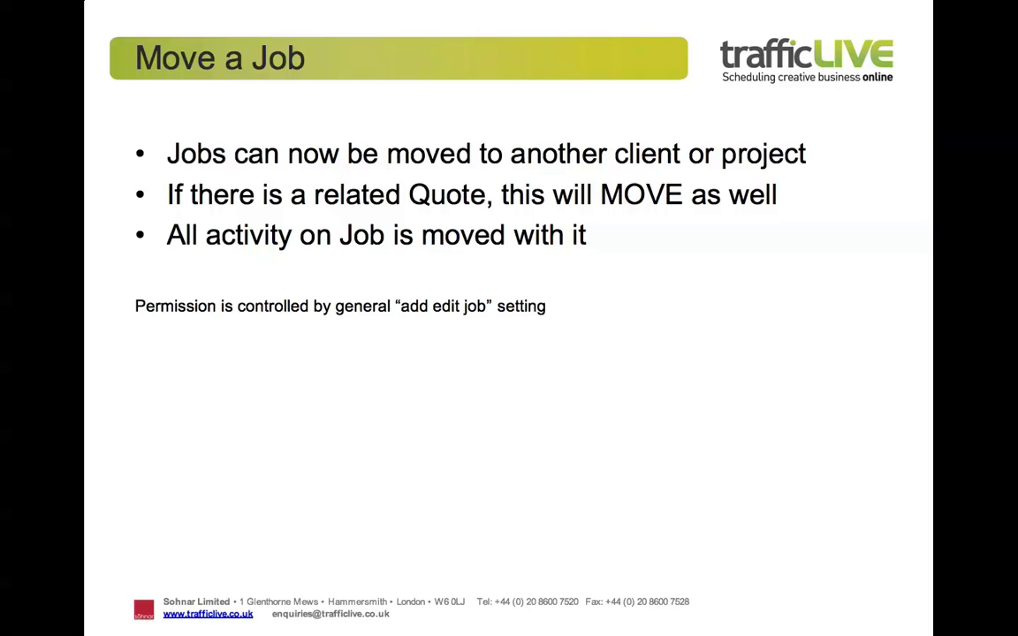
pyautogui.press('super+Tab')
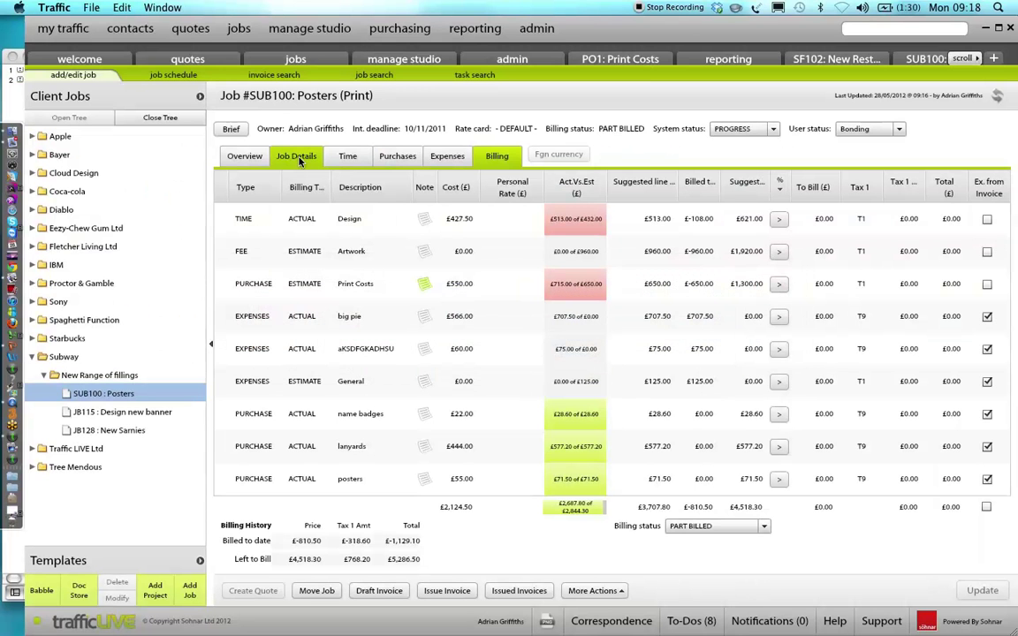
# Move the Posters job to the client Apple and its Apple Store Benefit project, choosing a contact there
pyautogui.click(298, 158)
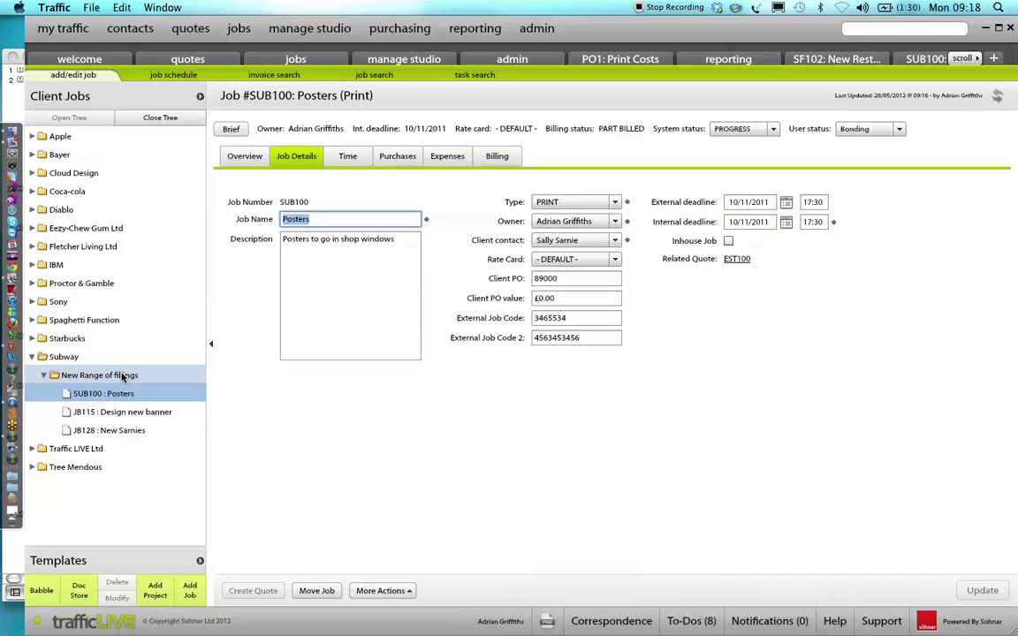
pyautogui.click(317, 594)
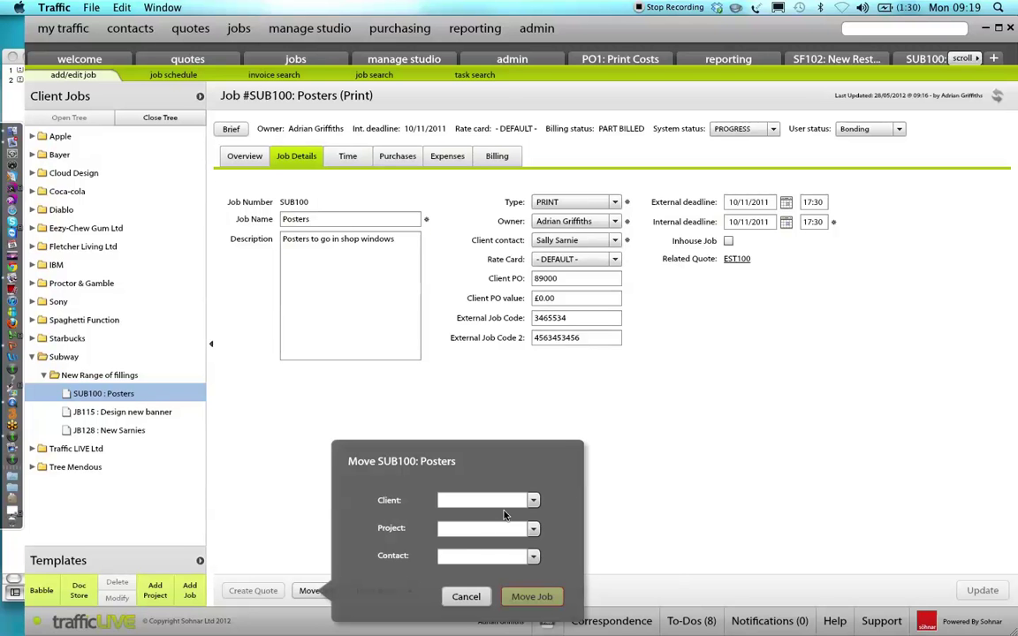
pyautogui.click(534, 501)
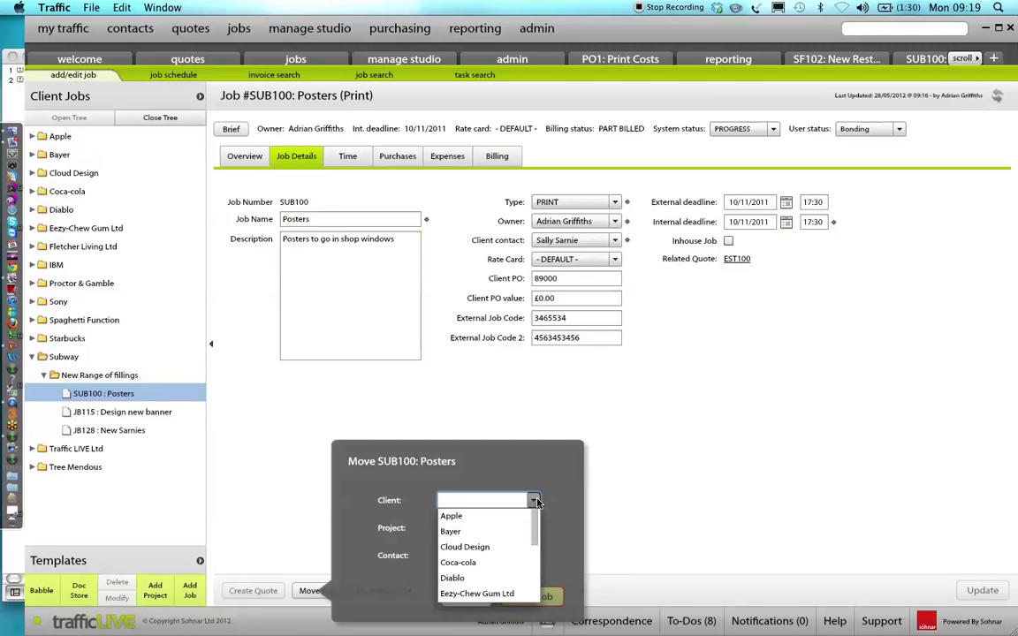
pyautogui.click(469, 517)
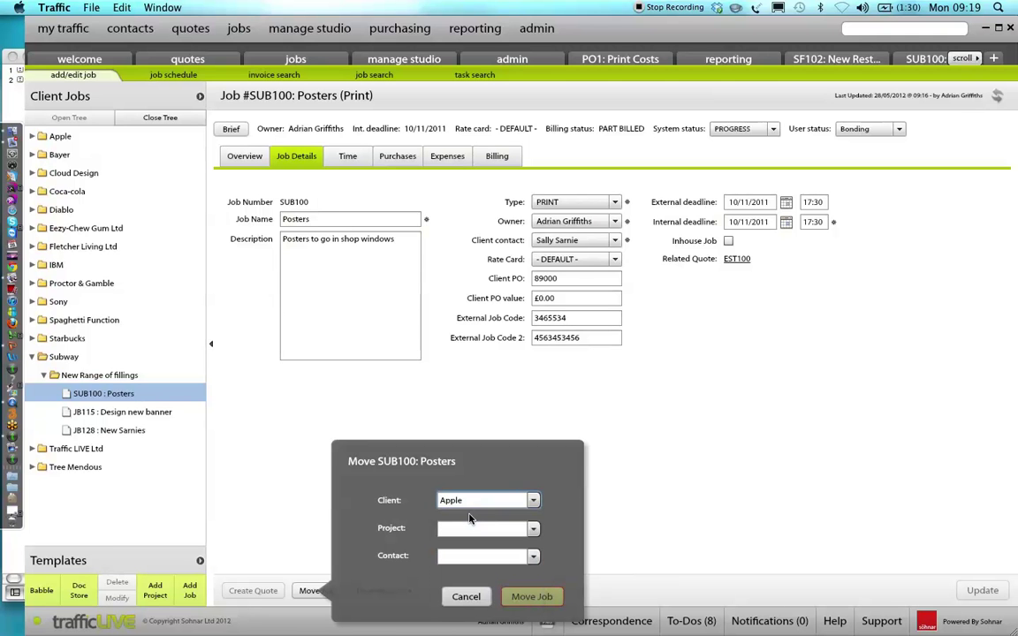
pyautogui.click(534, 529)
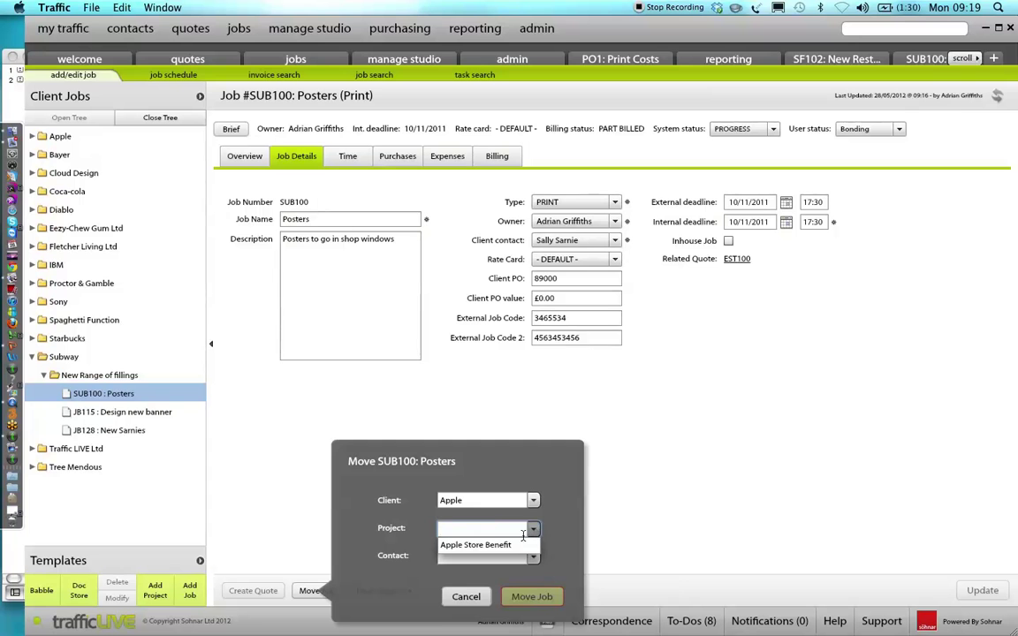
pyautogui.click(481, 546)
pyautogui.click(533, 558)
pyautogui.click(468, 573)
pyautogui.click(531, 598)
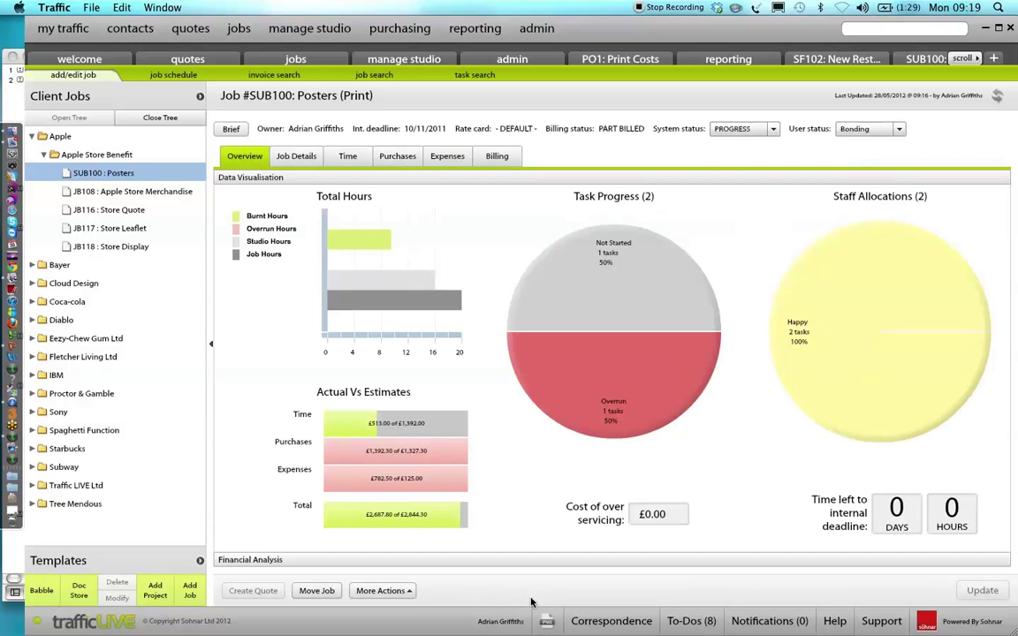
# Switch to the PowerPoint presentation, advance to the Additional Features slide, and return to Traffic
pyautogui.press('super+Tab')
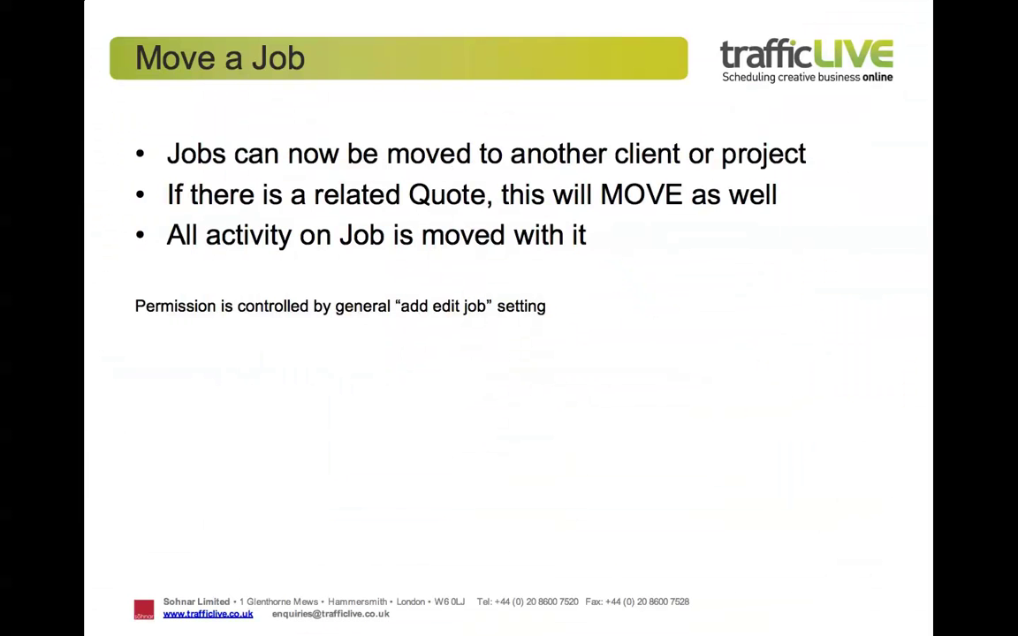
pyautogui.press('Right')
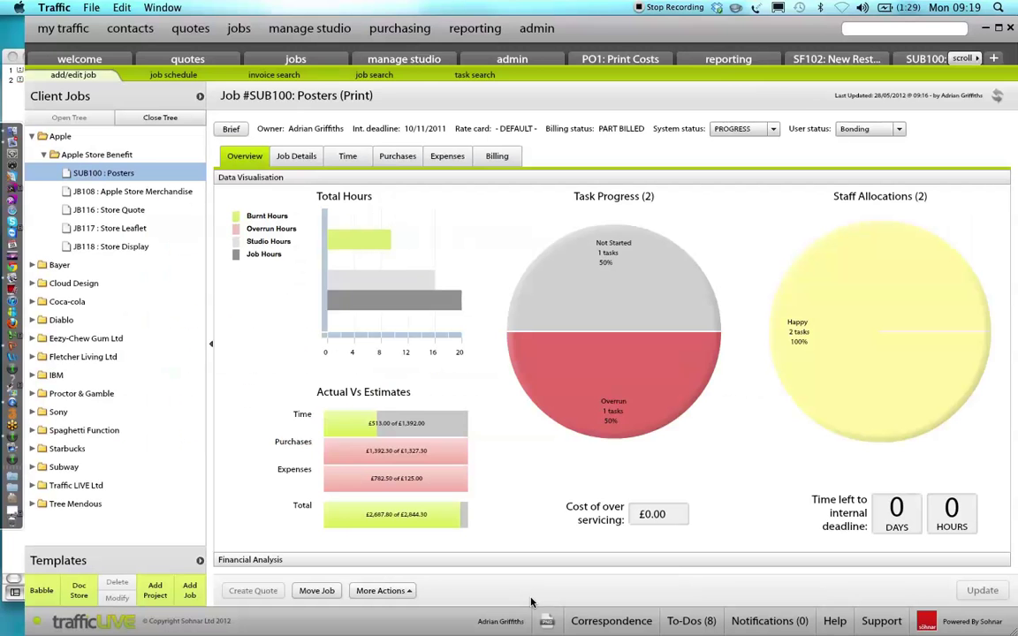
# Open the Posters job's details and append "wer" to its description to demonstrate the spellcheck
pyautogui.click(298, 157)
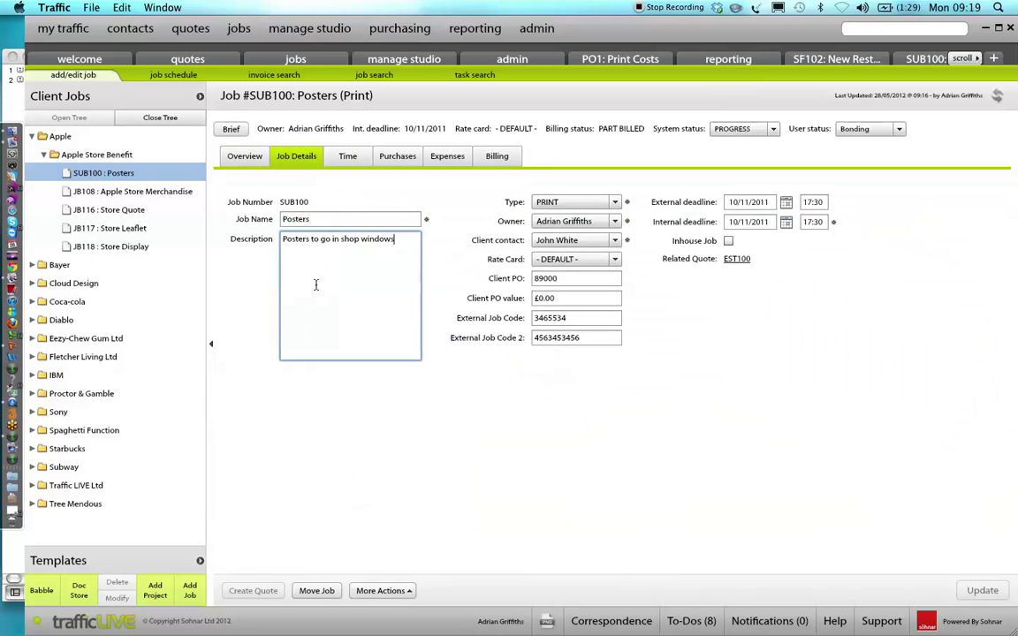
pyautogui.write('wer')
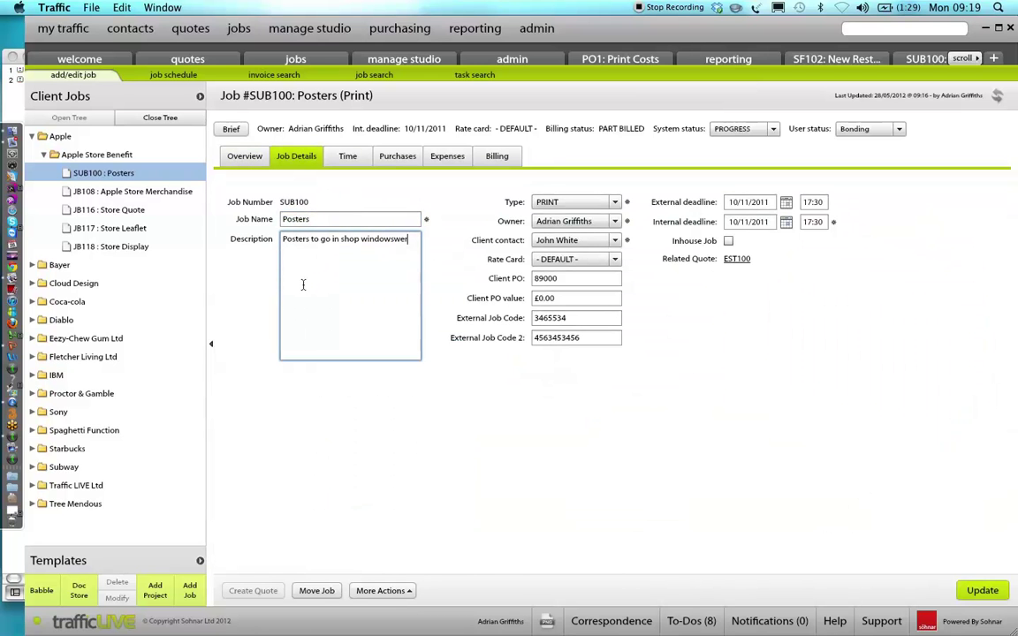
pyautogui.click(318, 220)
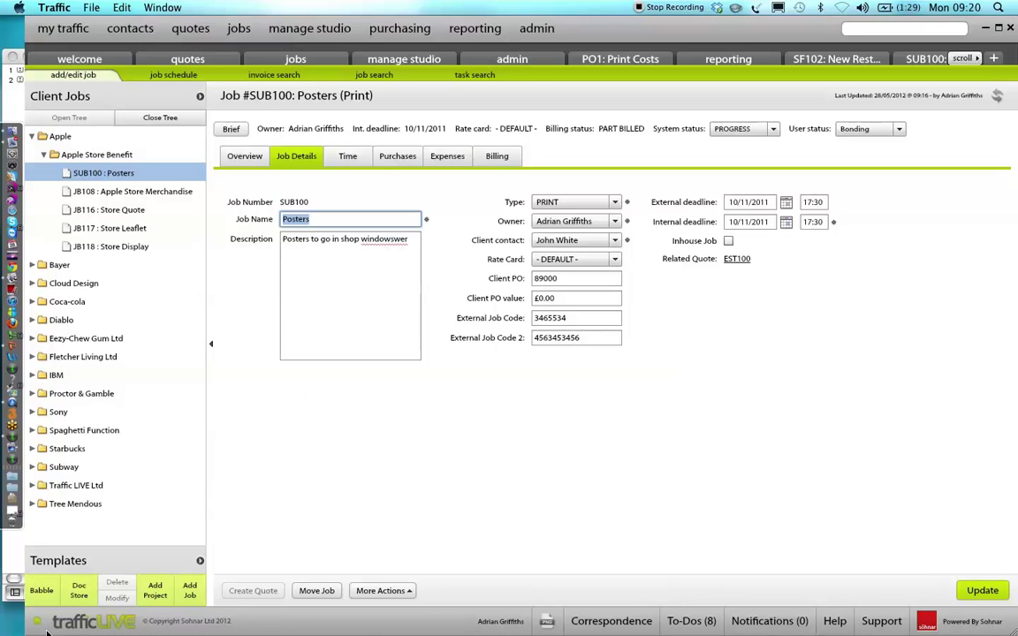
pyautogui.moveTo(39, 627)
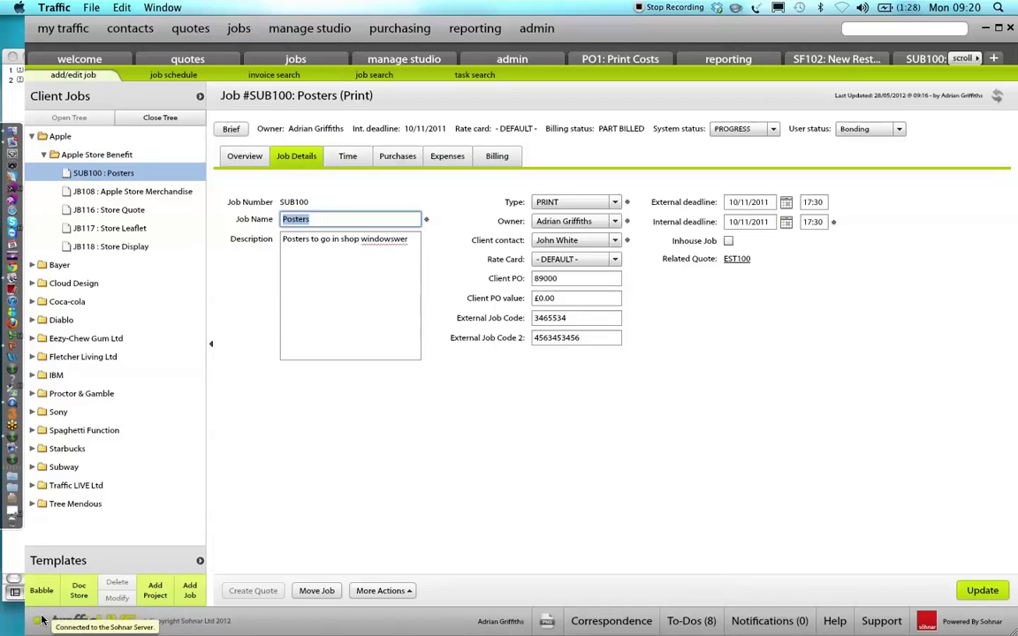
# Check the Additional Features slide in PowerPoint, return to Traffic, and view the available language regions in the personal settings
pyautogui.press('super+Tab')
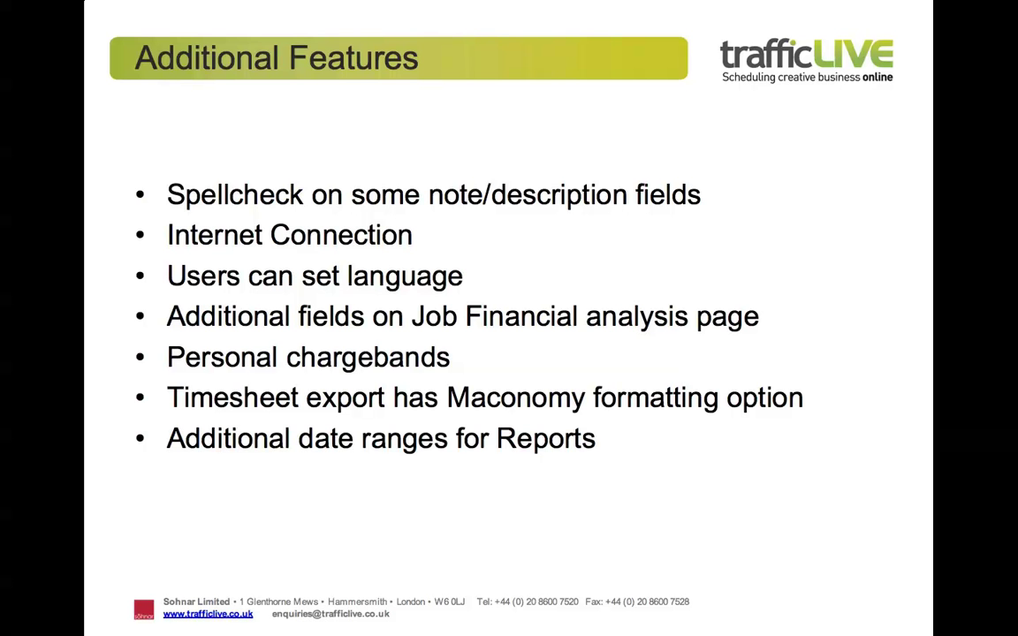
pyautogui.press('super+Tab')
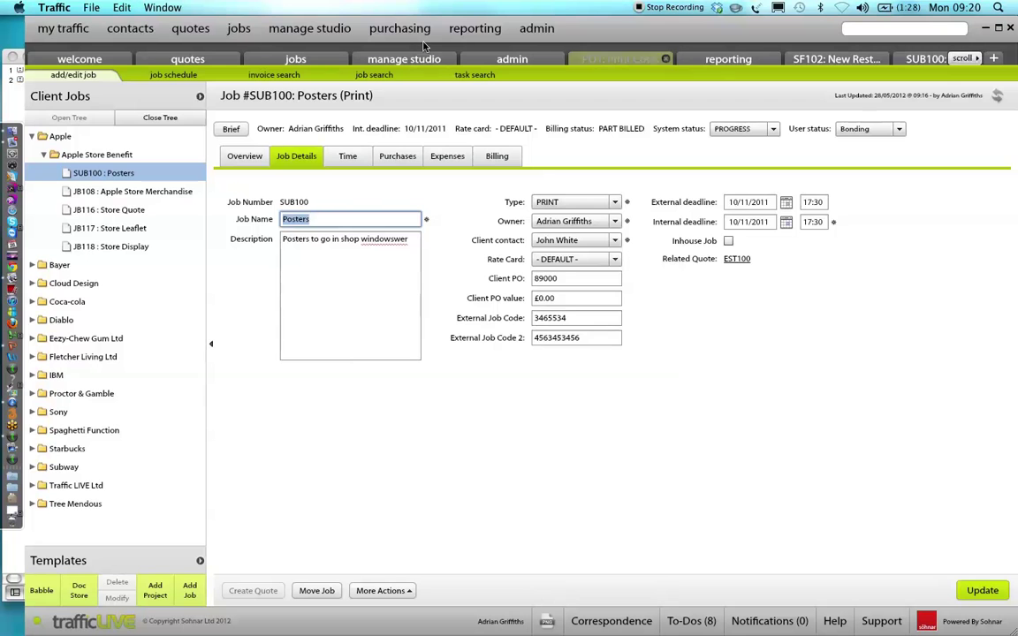
pyautogui.click(79, 59)
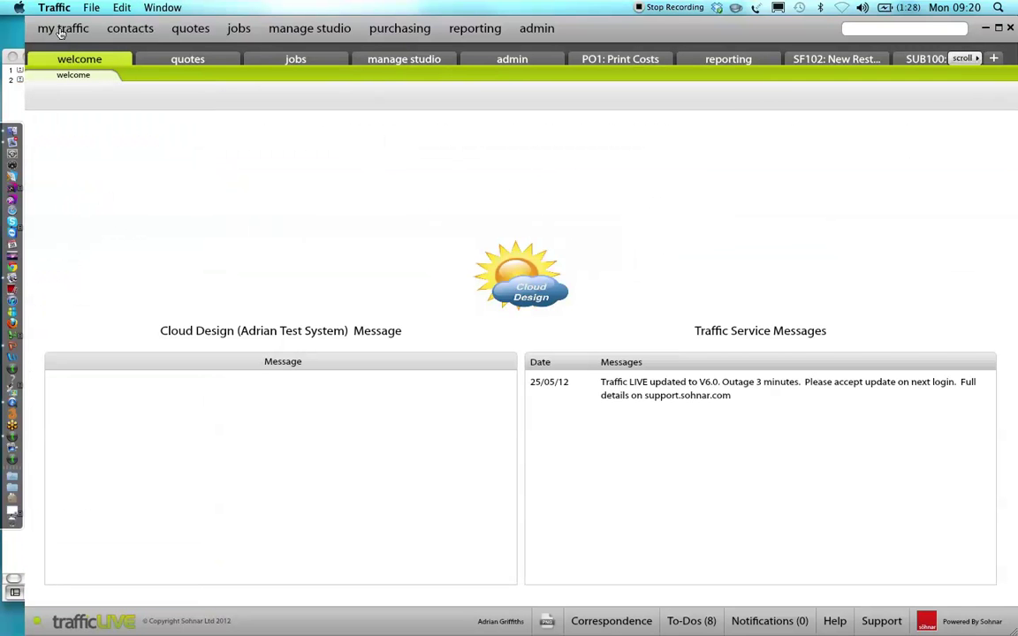
pyautogui.click(60, 31)
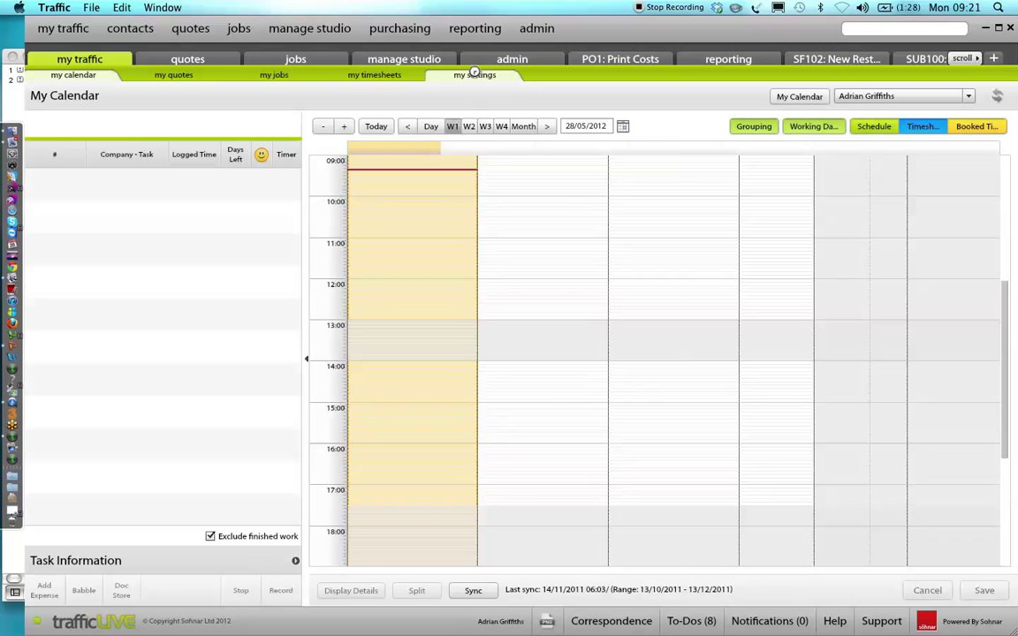
pyautogui.click(475, 75)
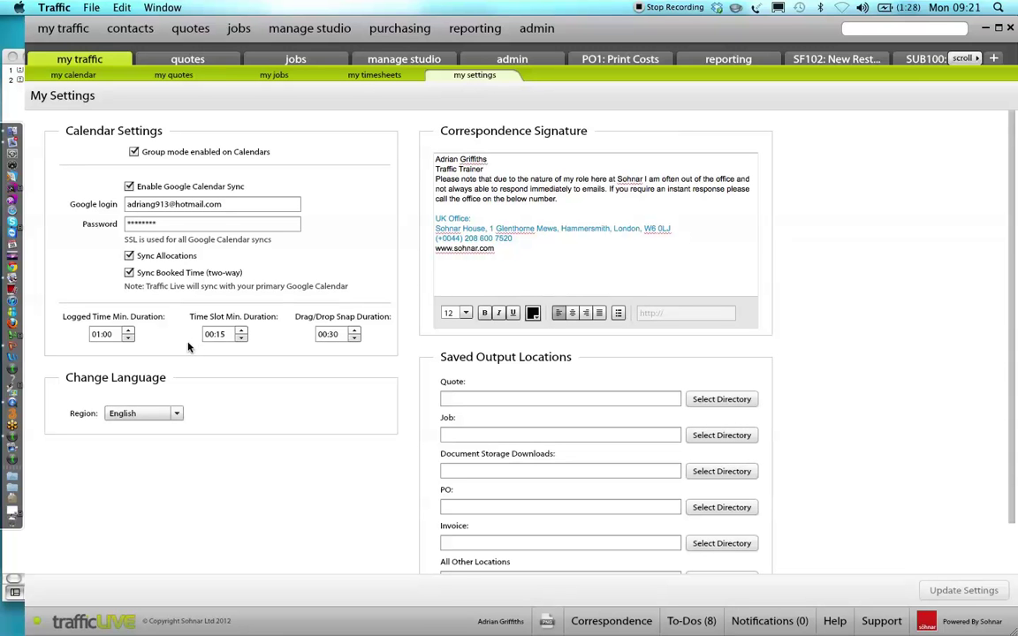
pyautogui.click(177, 413)
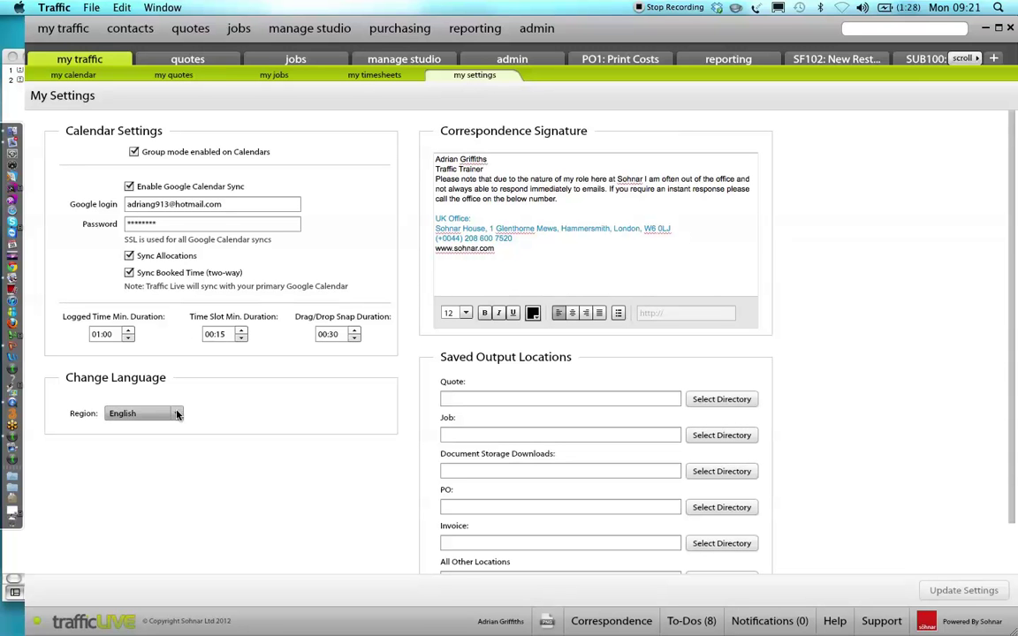
pyautogui.click(177, 413)
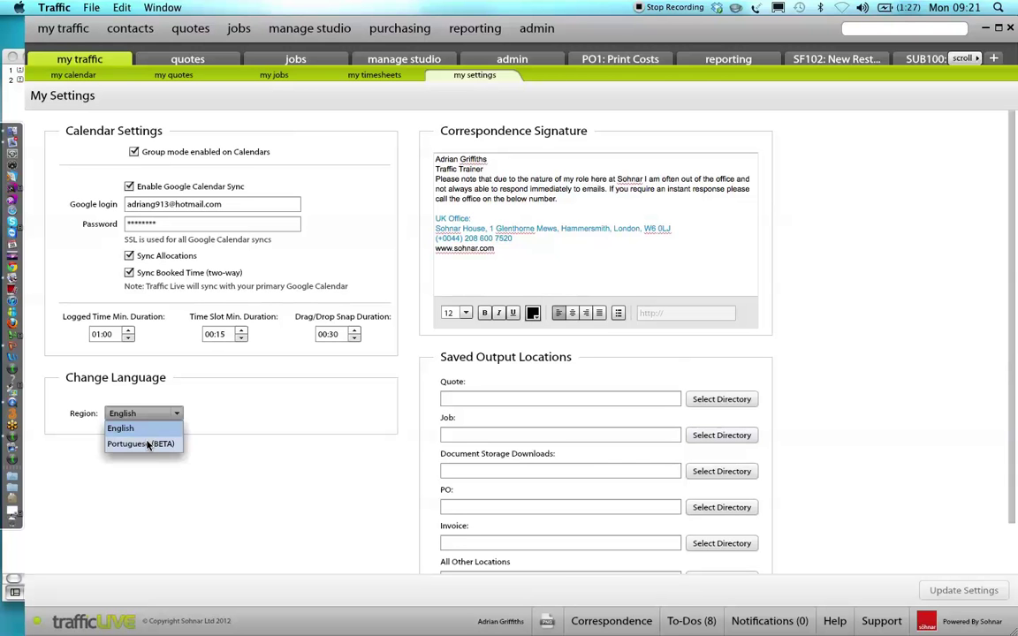
pyautogui.click(183, 496)
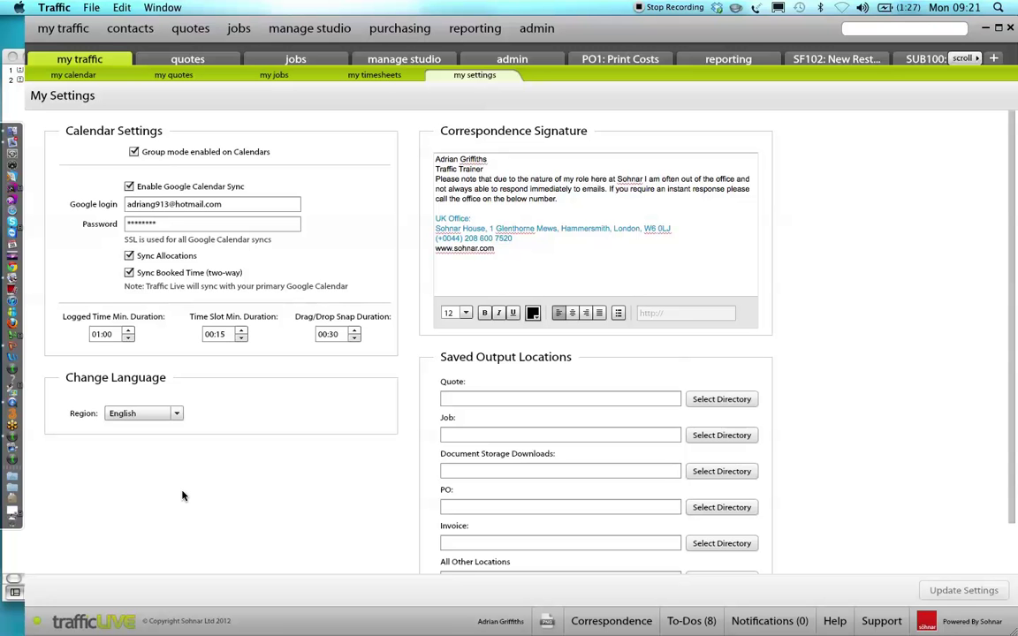
# Consult the Additional Features slide, return to Traffic, and view the staff record's personal rate charge band options, choosing MG
pyautogui.press('super+Tab')
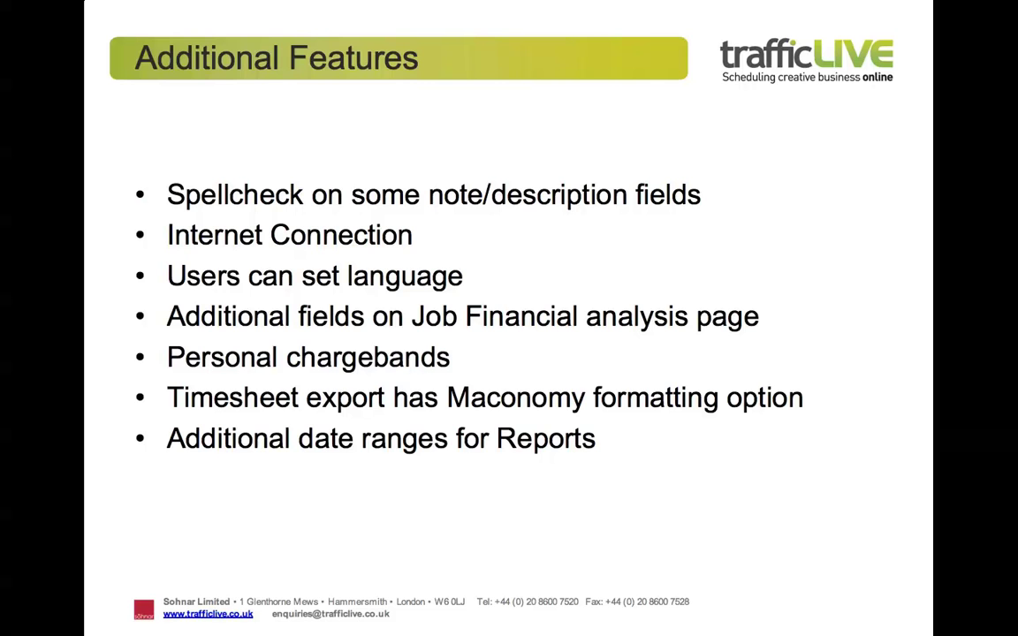
pyautogui.press('super+Tab')
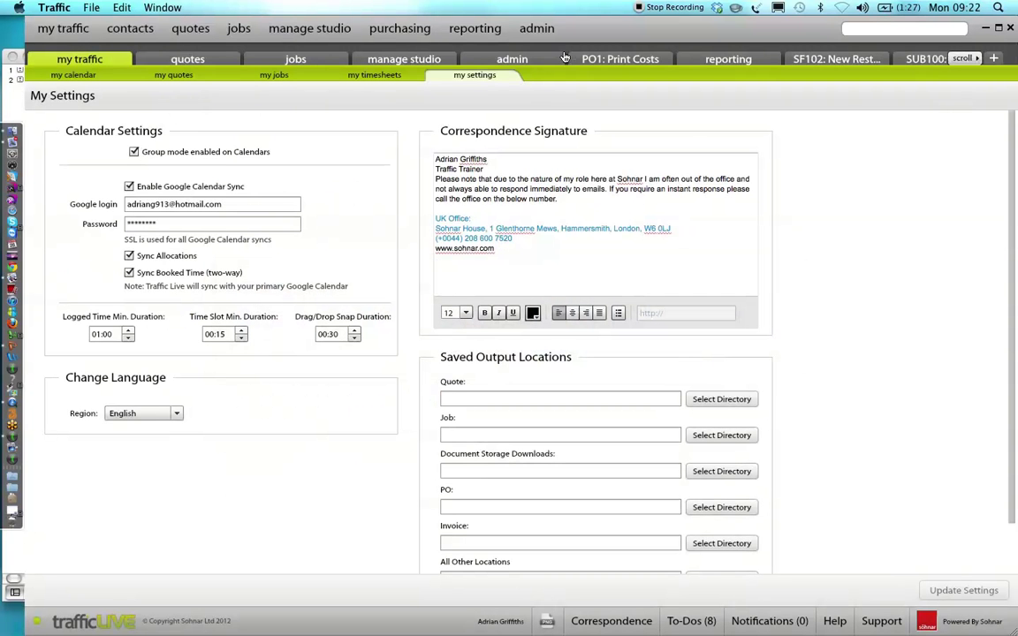
pyautogui.click(511, 59)
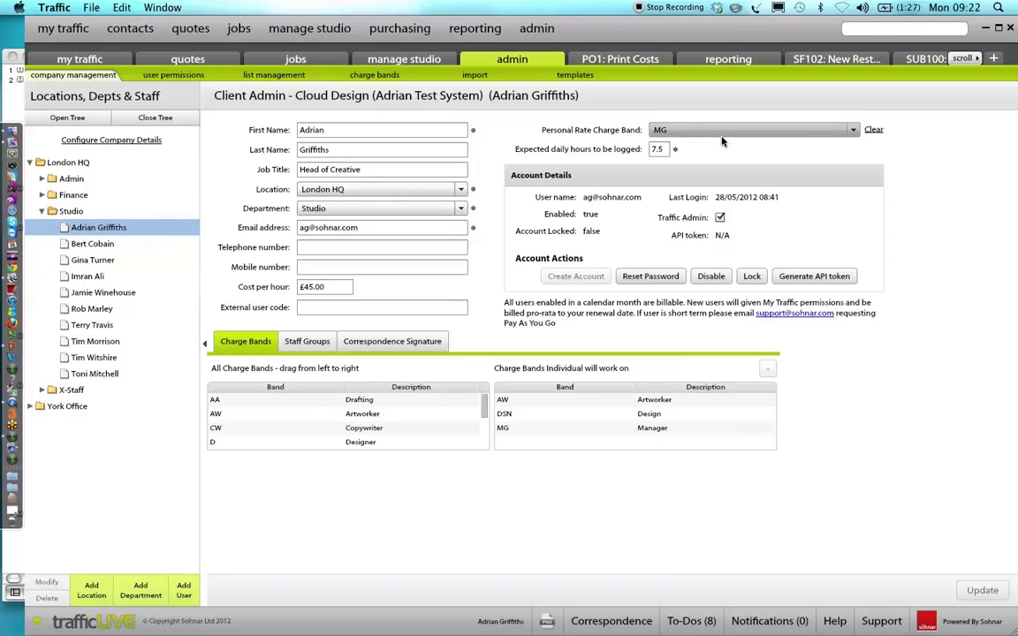
pyautogui.click(854, 130)
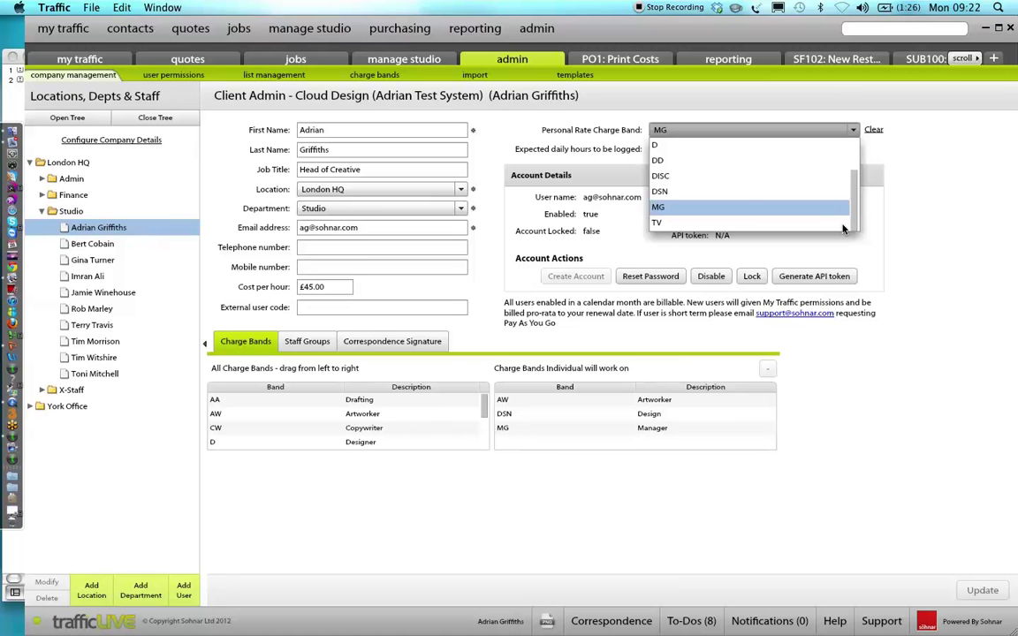
pyautogui.click(743, 209)
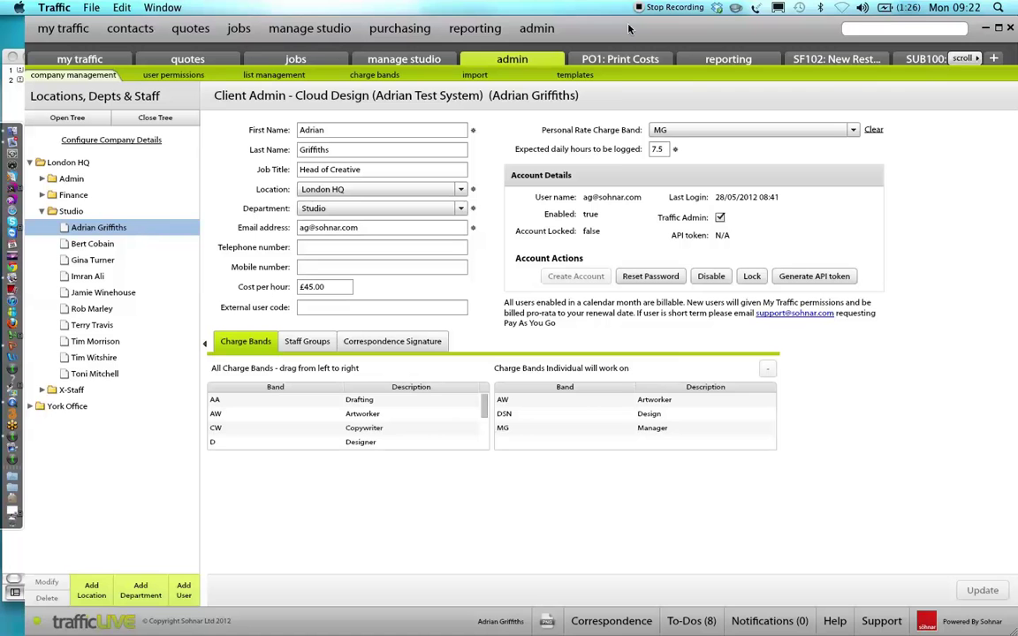
# Search for job "jb144", open the Traffic LIVE V6 Promo job, and display its billing
pyautogui.click(541, 29)
pyautogui.click(882, 28)
pyautogui.write('jb144')
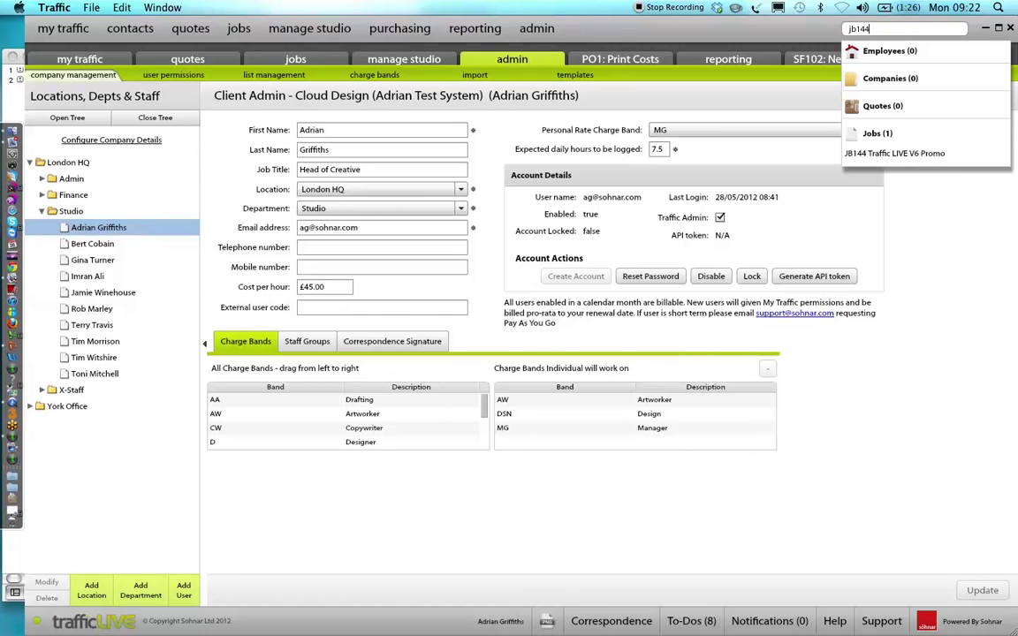
pyautogui.click(894, 152)
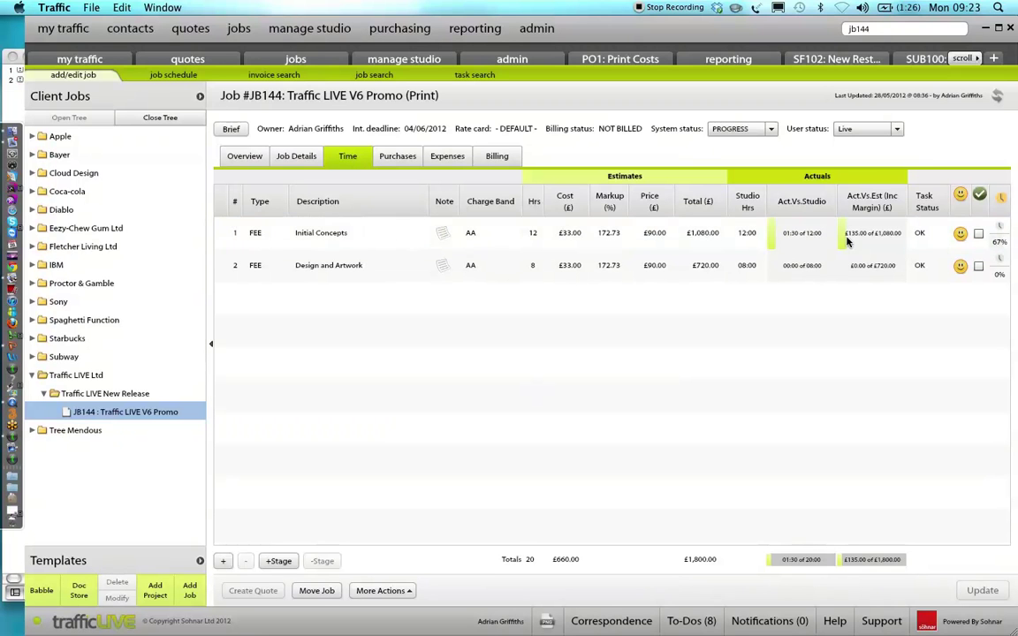
pyautogui.click(496, 158)
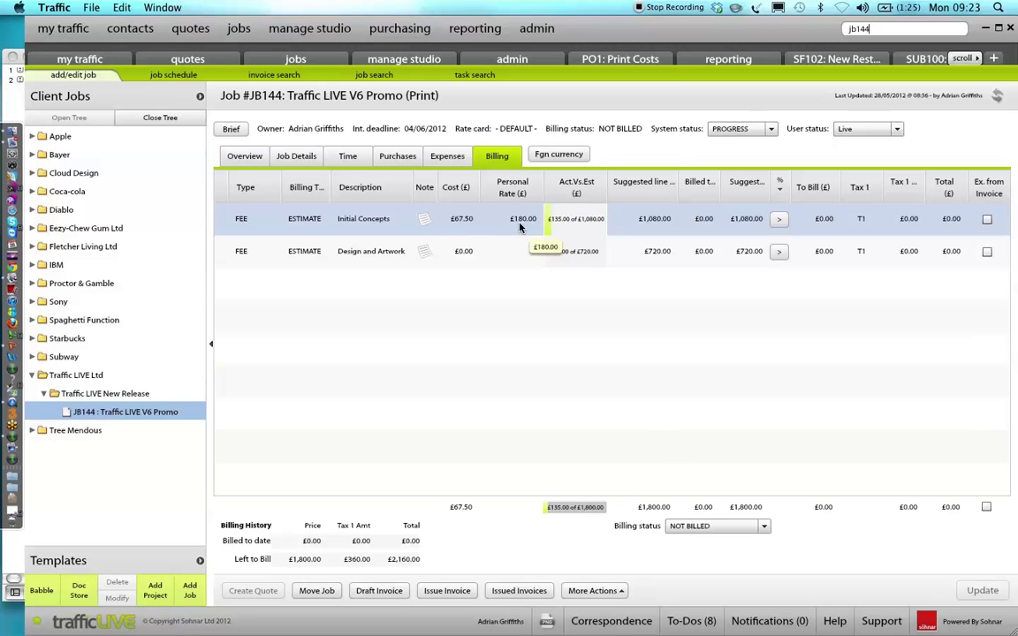
# Set the billing type of the Initial Concepts fee to ACTUAL
pyautogui.click(308, 221)
pyautogui.click(314, 221)
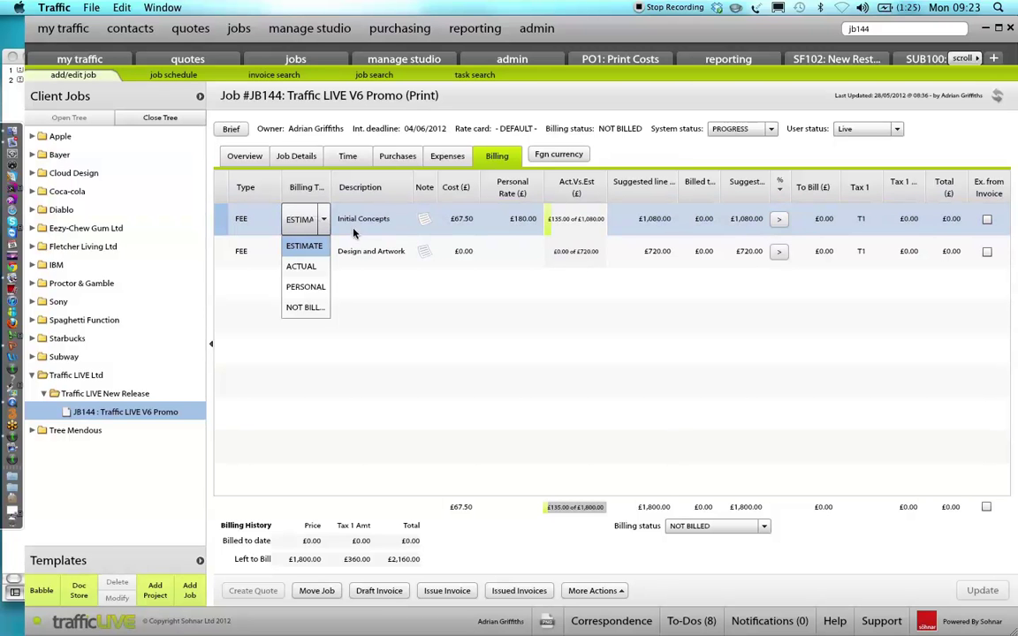
pyautogui.click(315, 267)
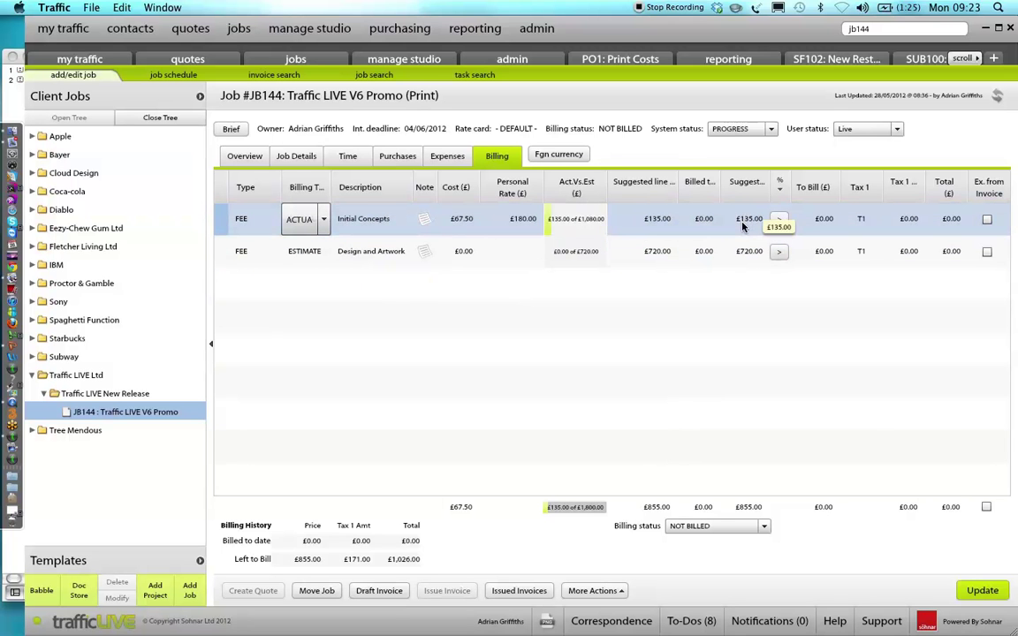
# Set the billing type of the Initial Concepts fee to PERSONAL and display the billing type options again
pyautogui.click(324, 220)
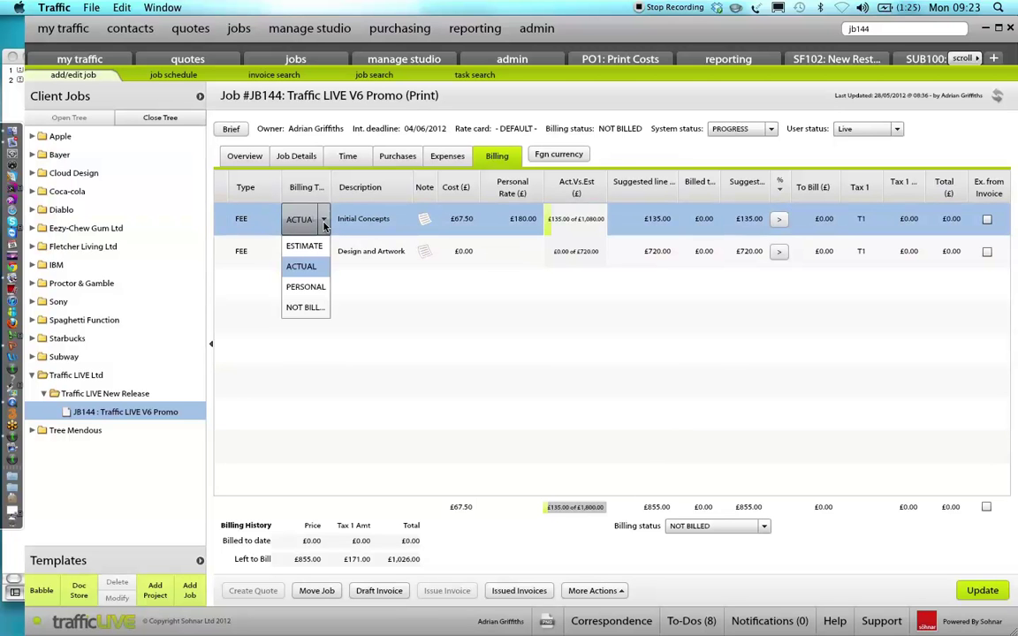
pyautogui.click(305, 287)
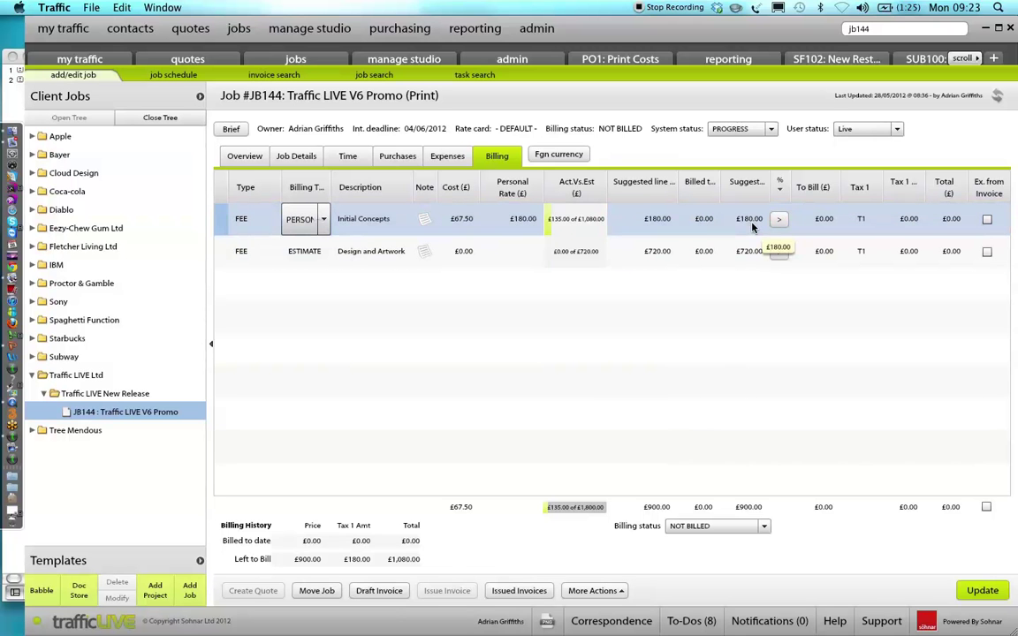
pyautogui.click(325, 225)
pyautogui.click(324, 225)
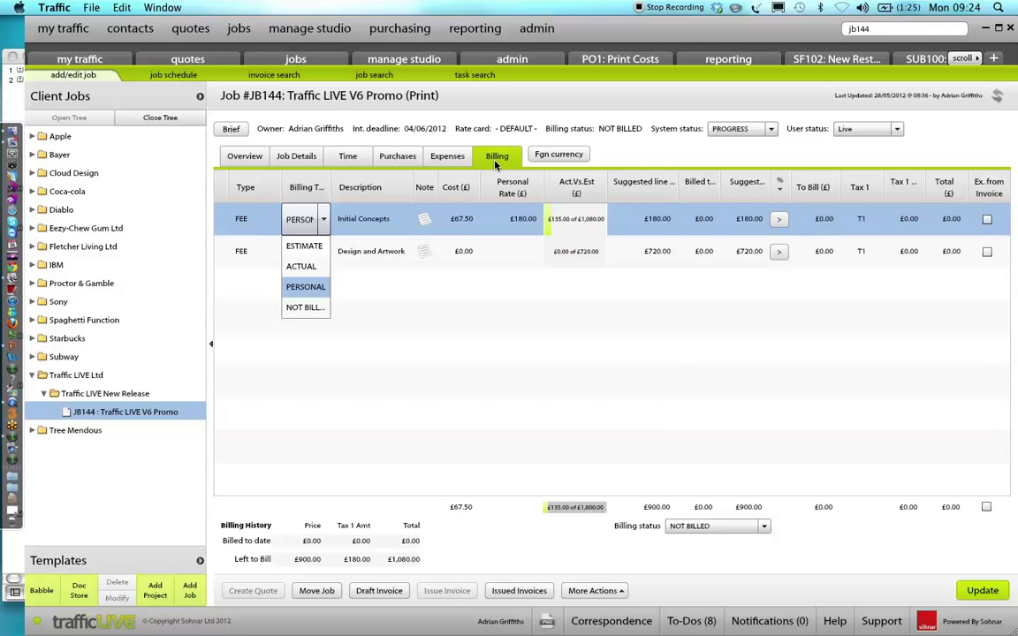
# Review the Additional Features slide in PowerPoint and return to the job's billing in Traffic
pyautogui.press('super+Tab')
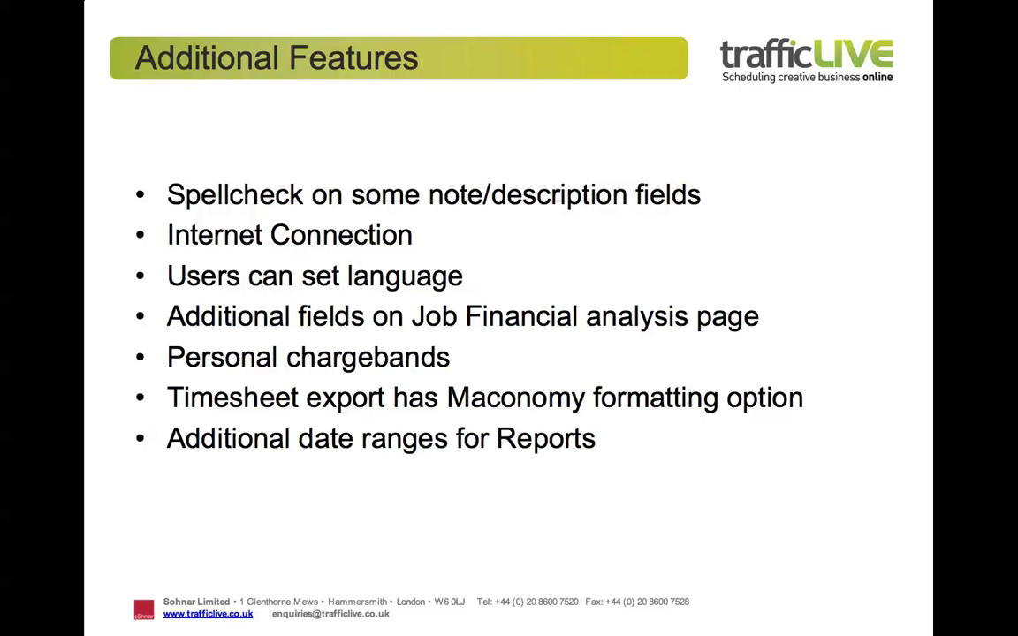
pyautogui.press('super+Tab')
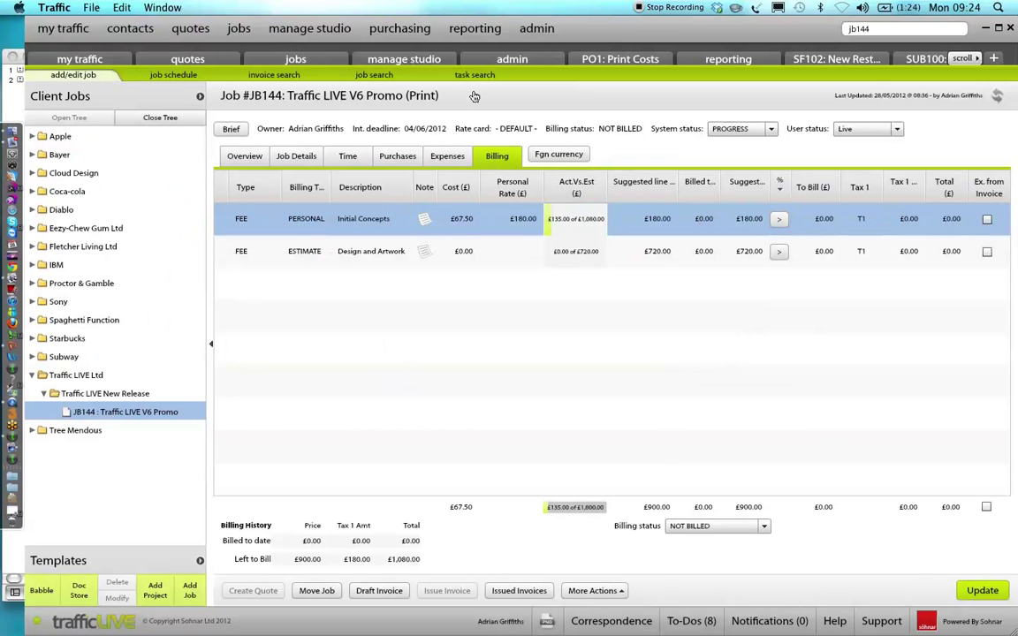
# Open the Manage Studio timesheets, discarding the job's unsaved billing changes, and show them in List View
pyautogui.moveTo(308, 29)
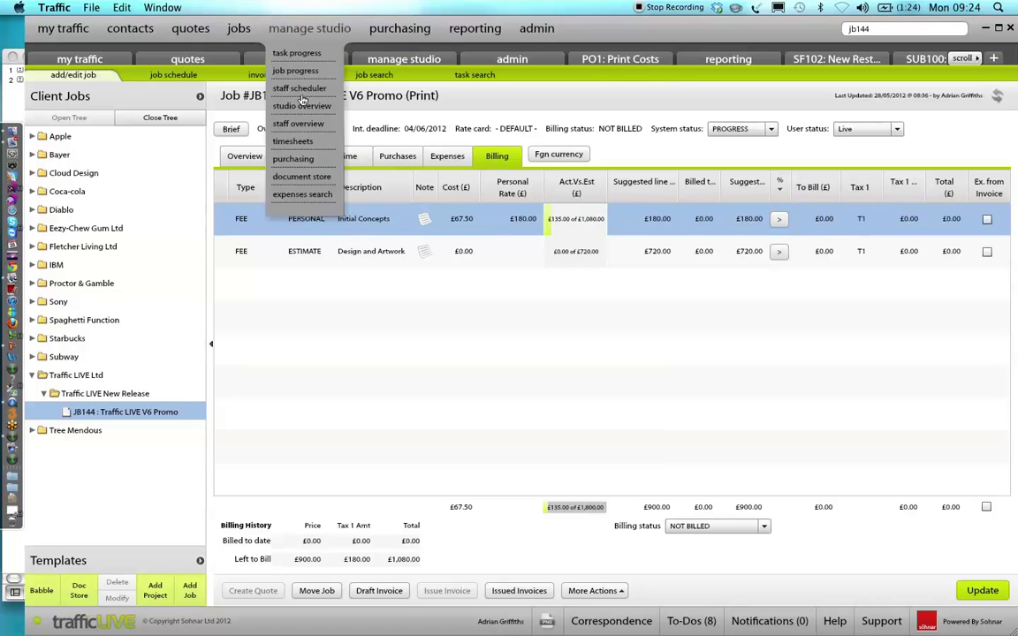
pyautogui.click(292, 144)
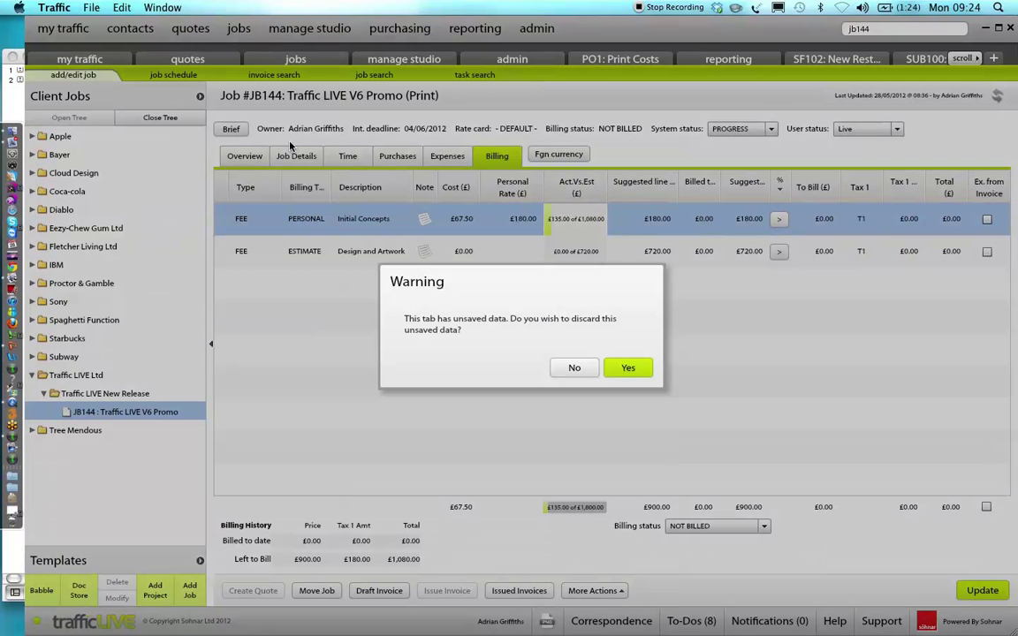
pyautogui.click(624, 366)
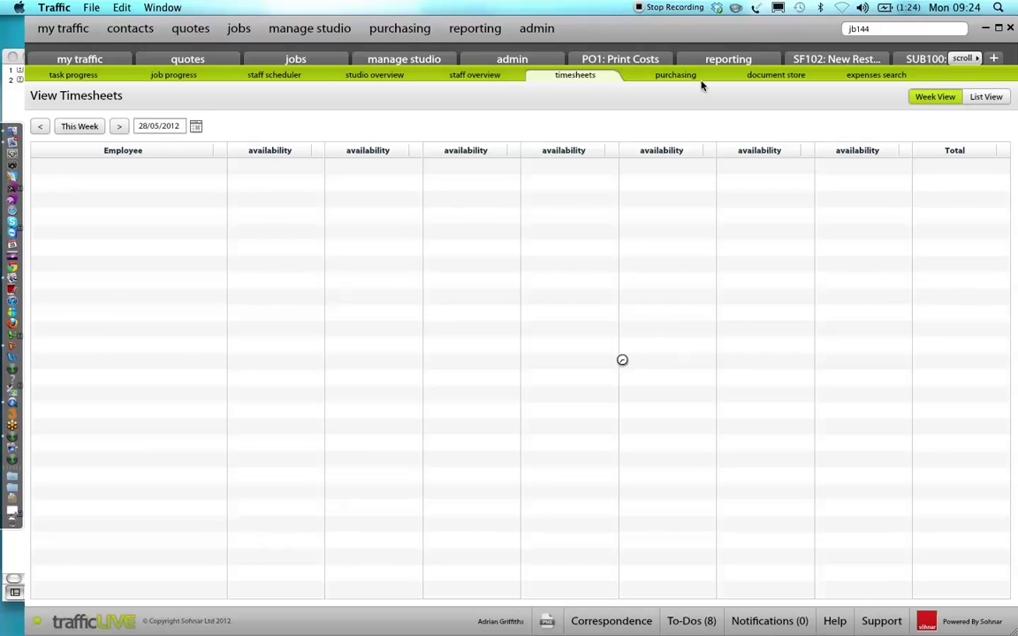
pyautogui.click(981, 99)
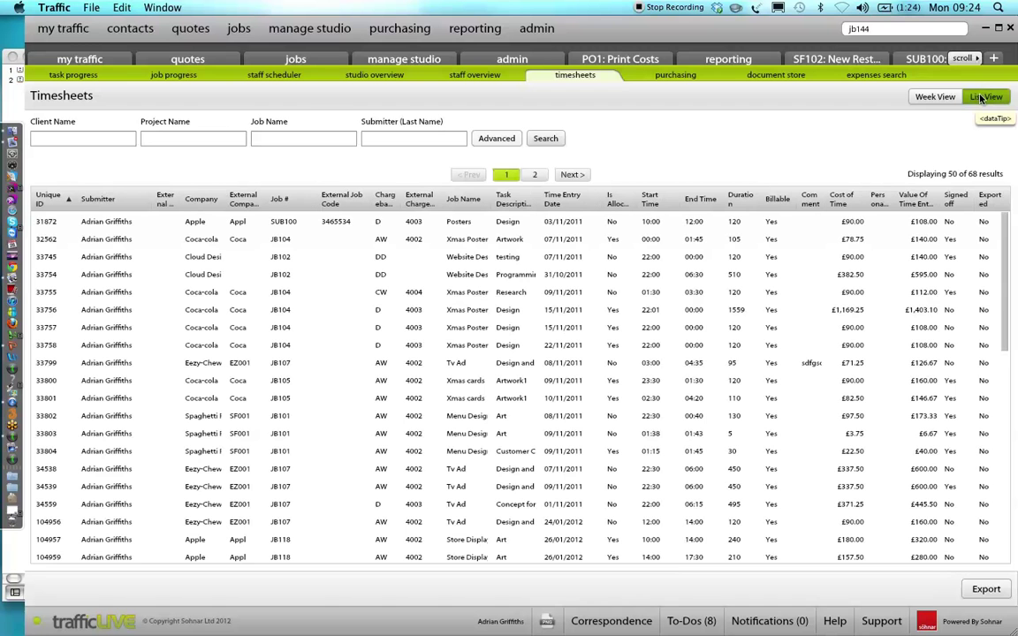
# Examine the export type options for the timesheet data, glance at the Additional Features slide in PowerPoint, and cancel the export
pyautogui.click(984, 594)
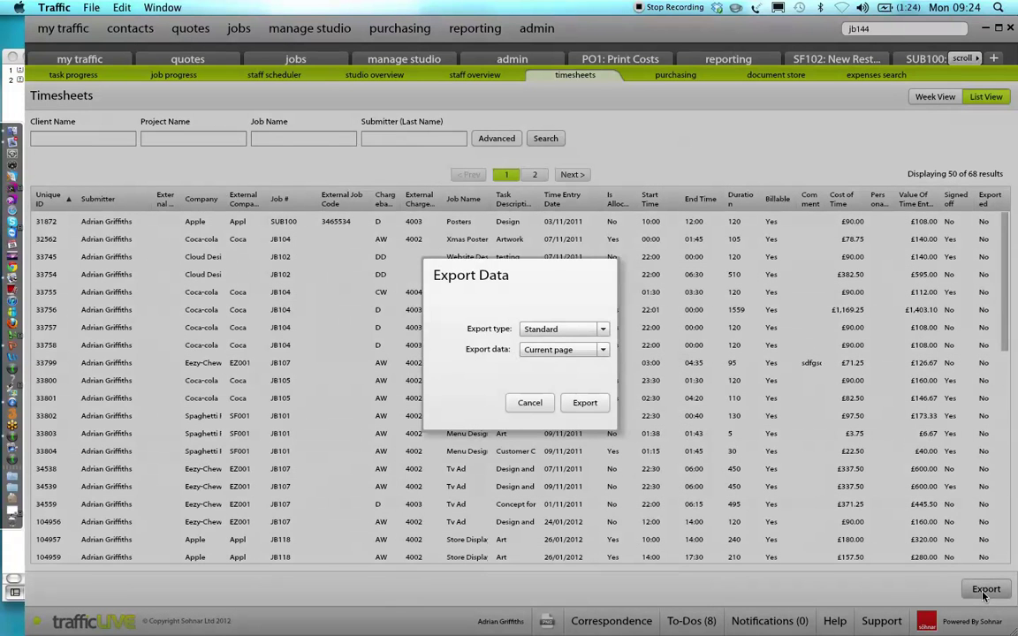
pyautogui.click(603, 331)
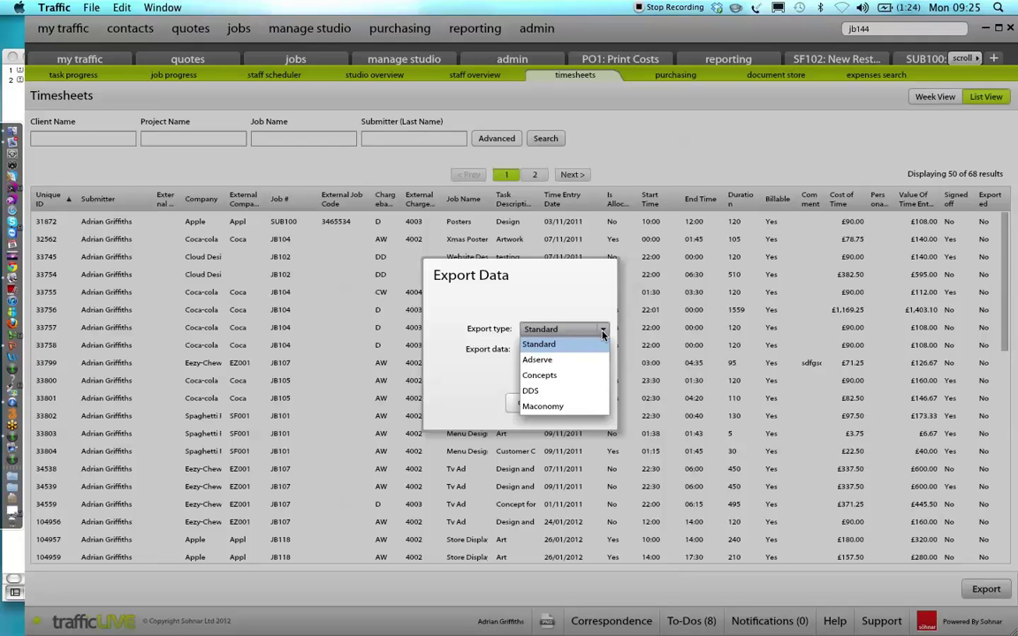
pyautogui.click(487, 379)
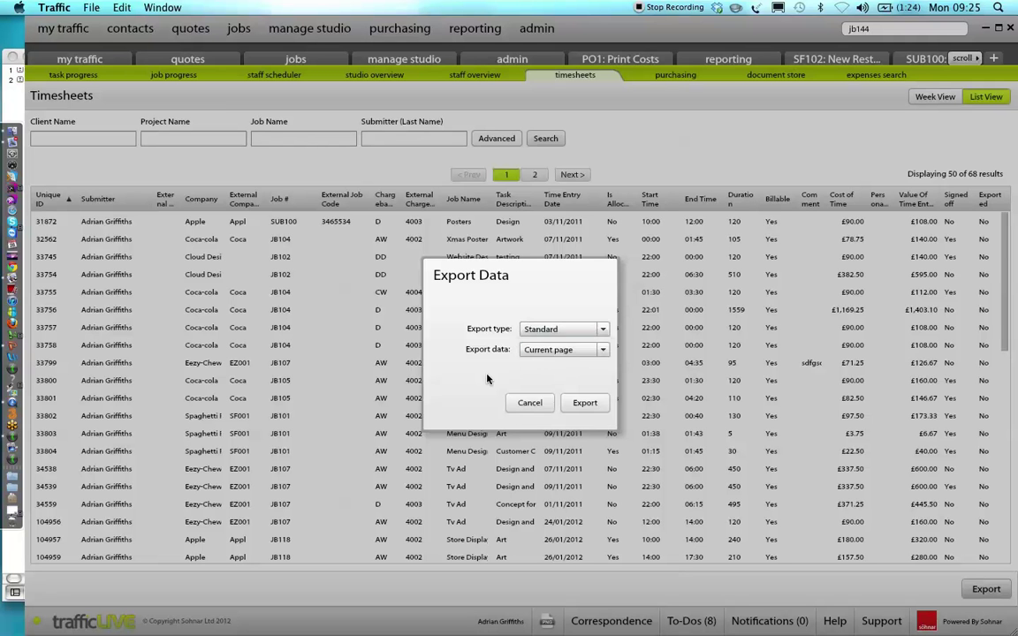
pyautogui.press('super+Tab')
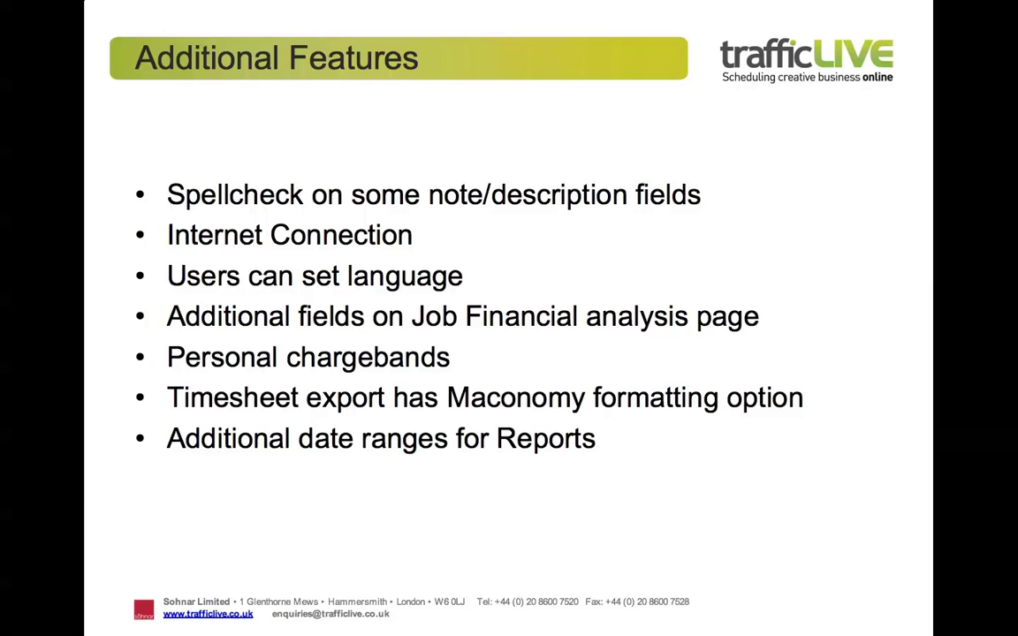
pyautogui.press('super+Tab')
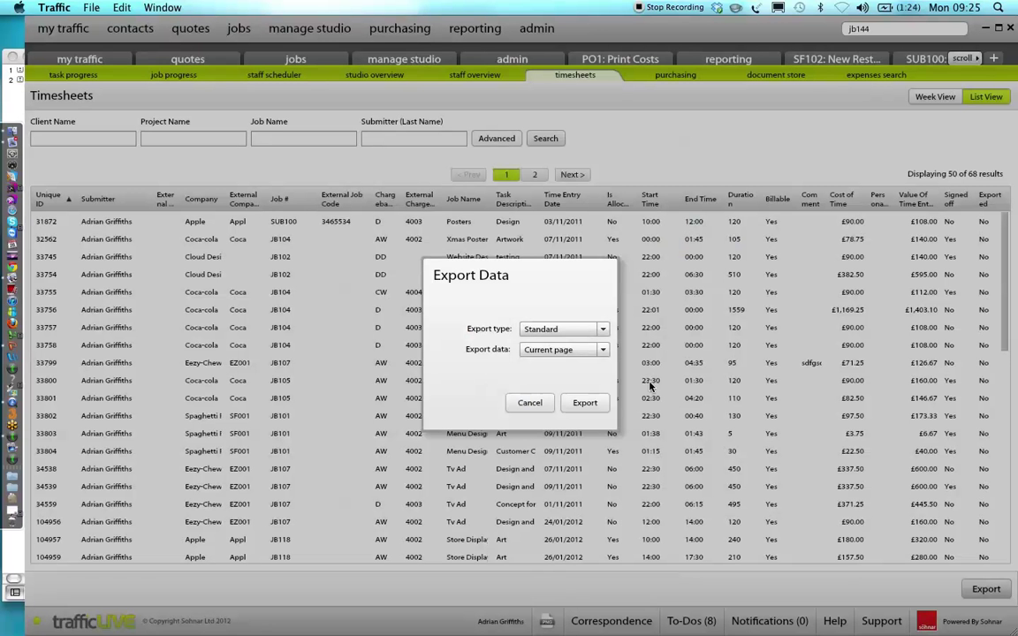
pyautogui.click(533, 404)
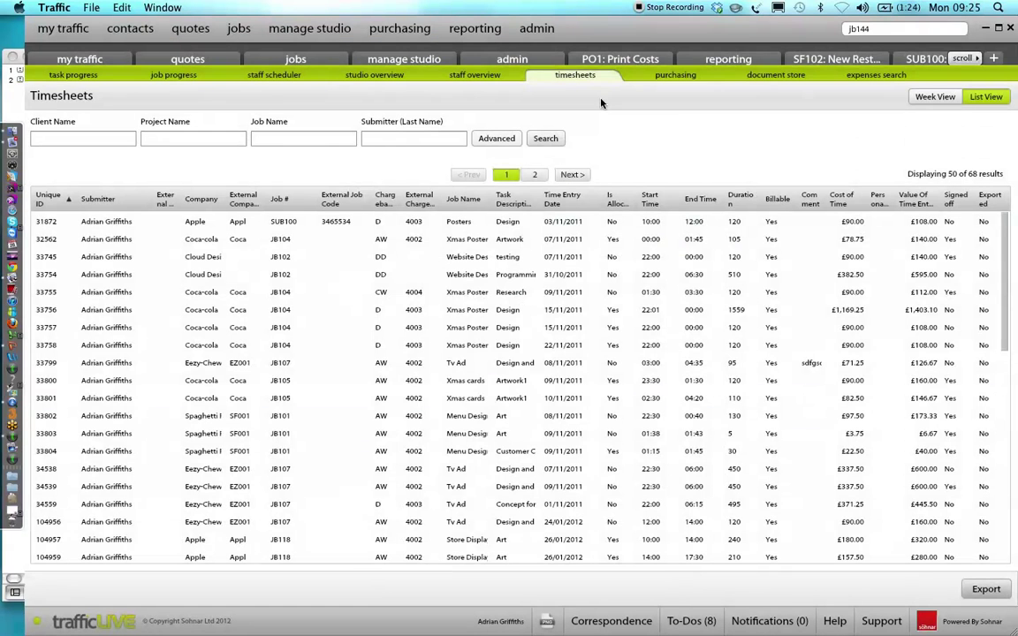
# Open the Report Maker, choose the Job Time And Money report type, and display its date range options
pyautogui.click(722, 58)
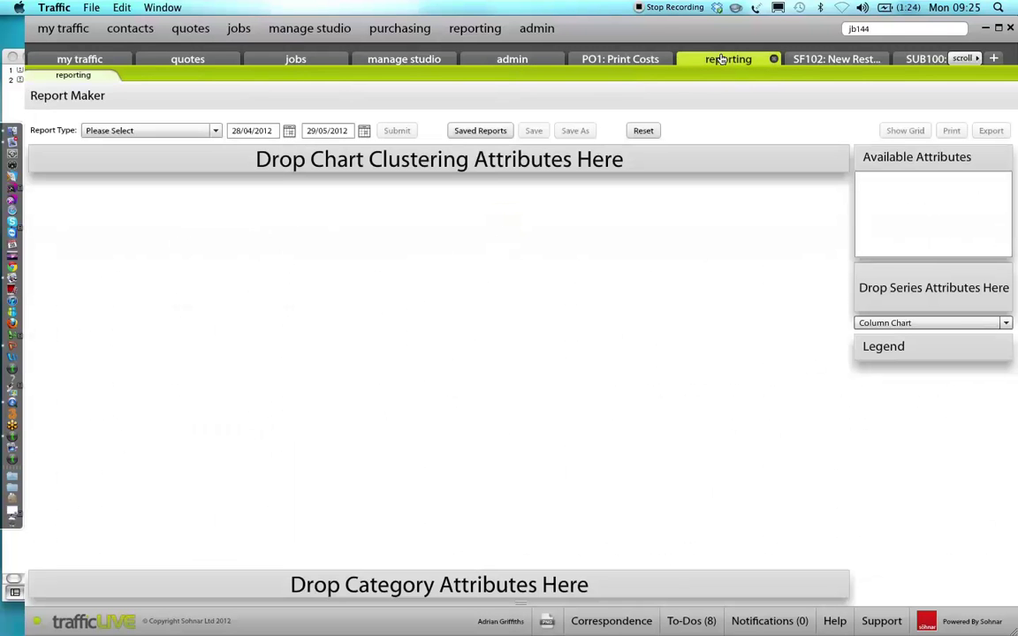
pyautogui.click(213, 132)
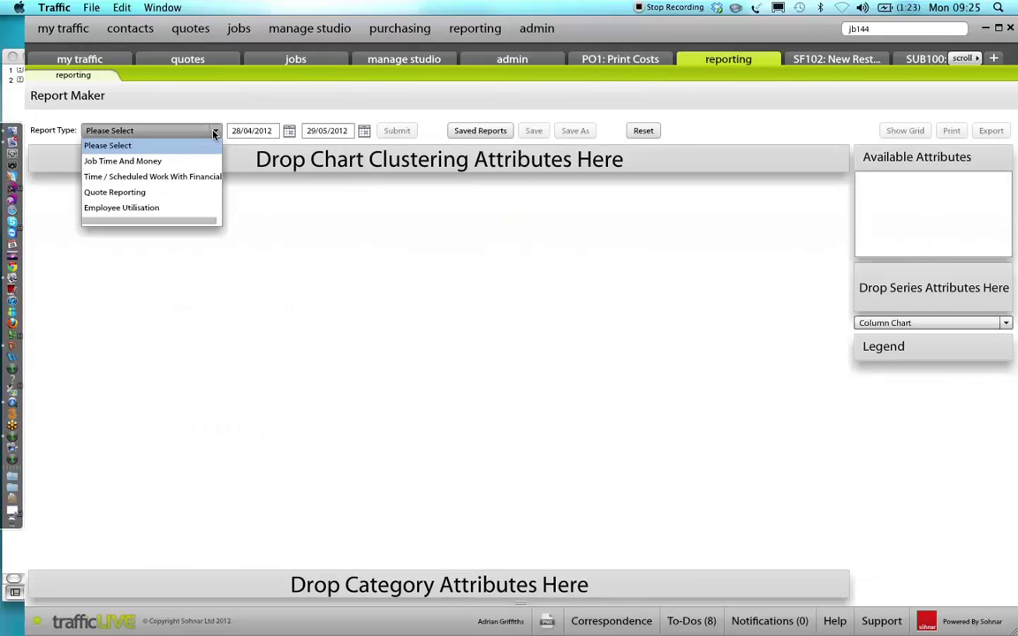
pyautogui.click(130, 162)
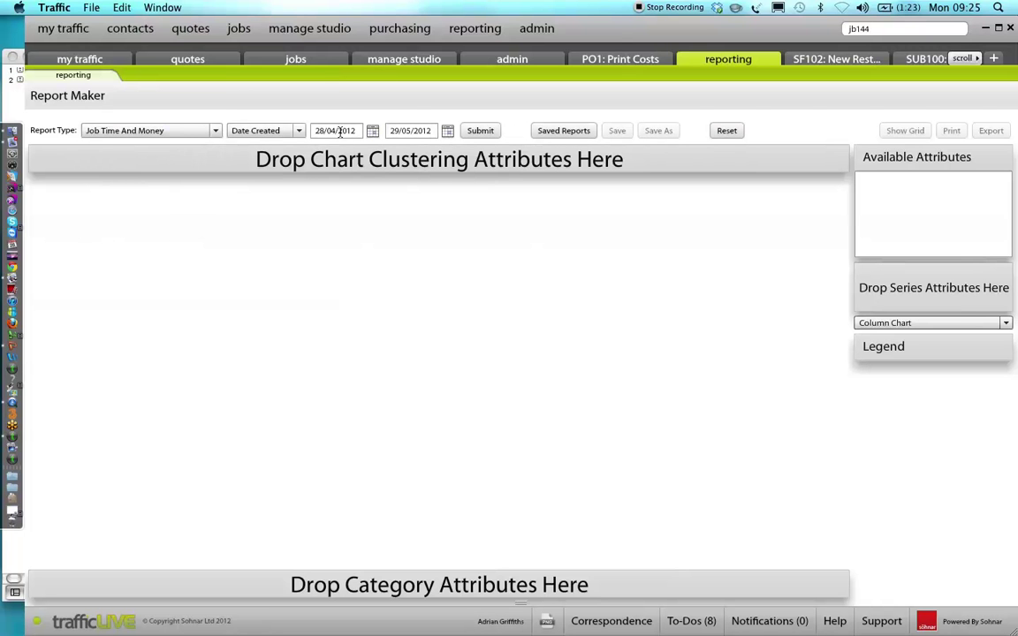
pyautogui.click(299, 133)
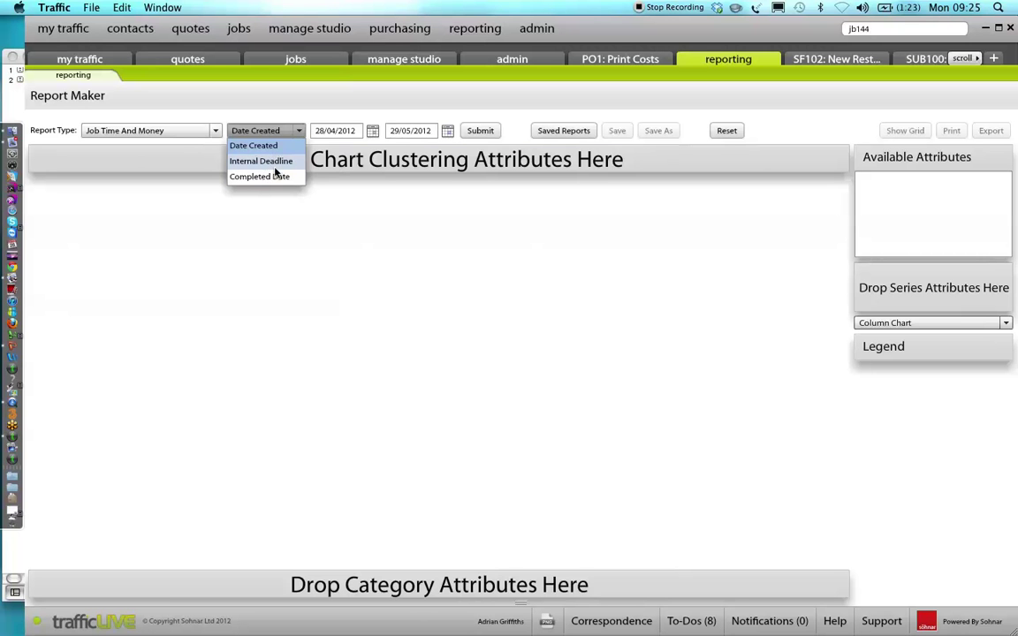
# Set the report type to Quote Reporting and display its date range options
pyautogui.click(216, 131)
pyautogui.click(215, 132)
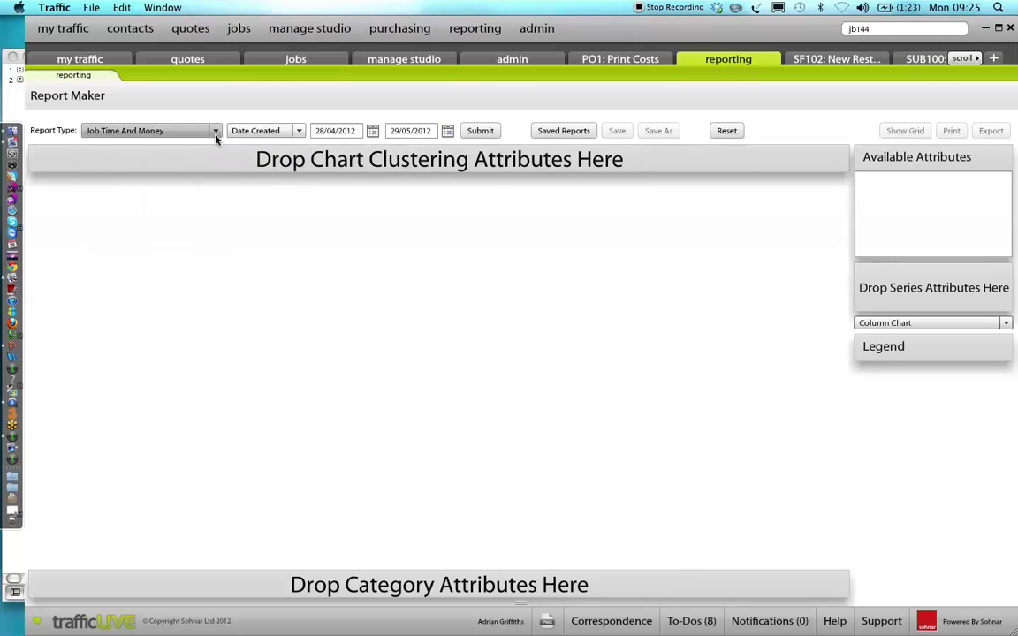
pyautogui.click(299, 131)
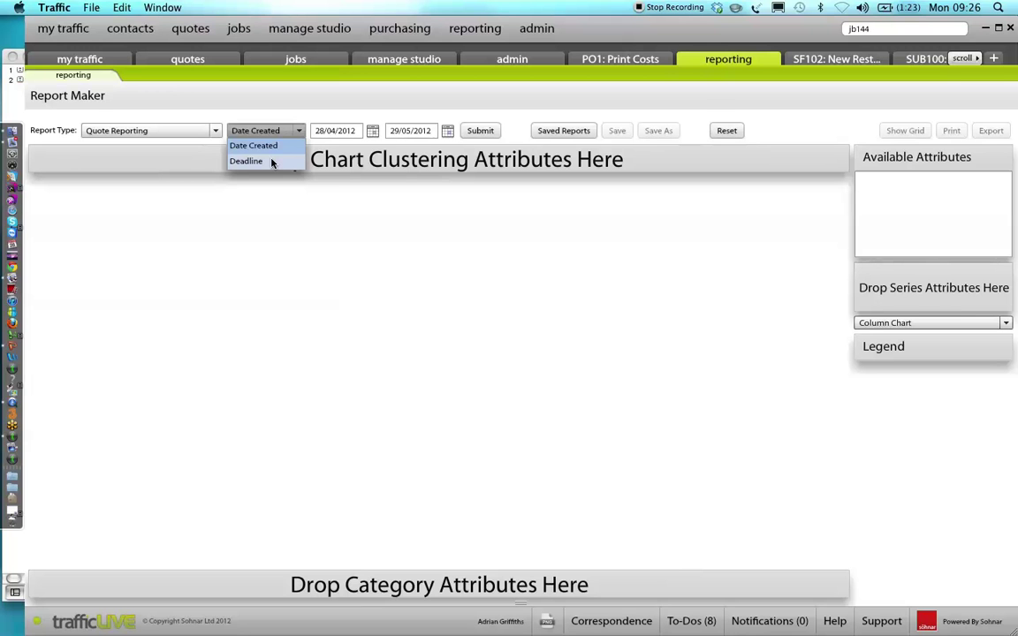
# Switch to PowerPoint, advance to the Permission changes slide, and return to Traffic
pyautogui.press('super+Tab')
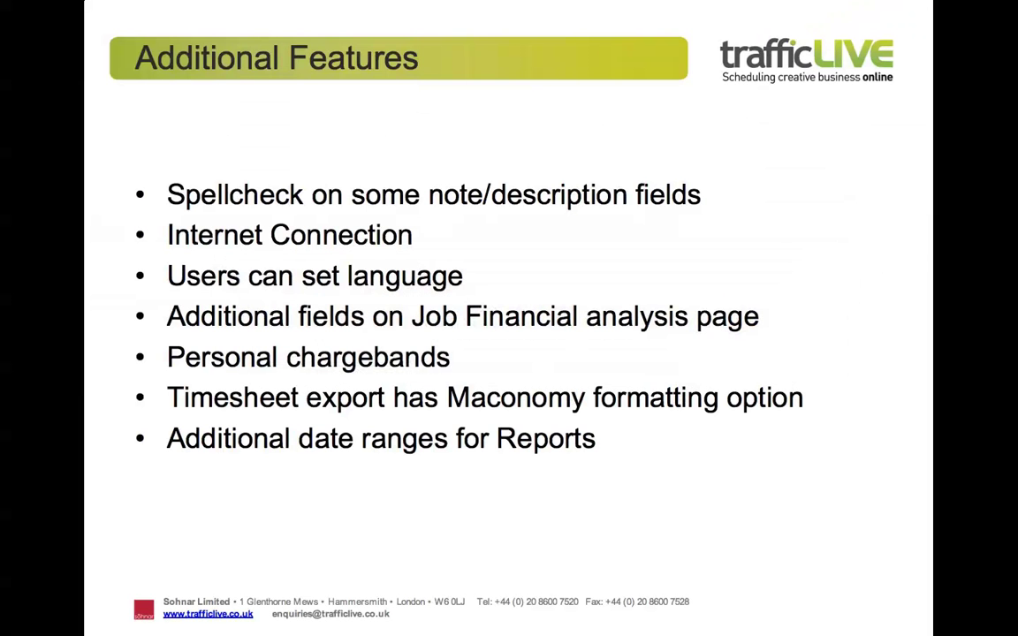
pyautogui.press('Right')
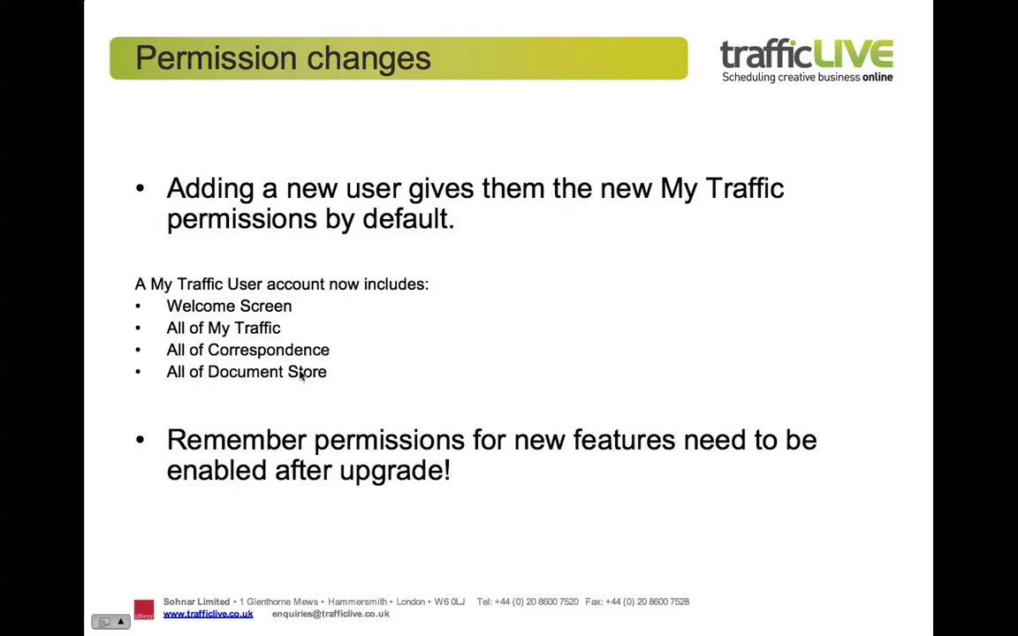
pyautogui.press('super+Tab')
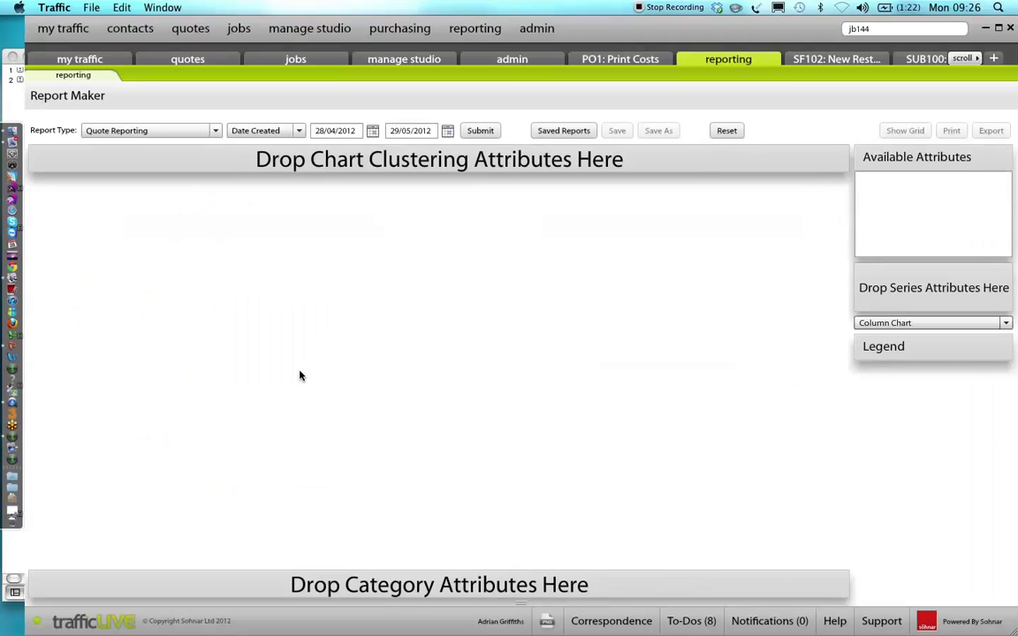
# Open the Studio intern's staff record in admin and display that employee's user permissions
pyautogui.click(498, 58)
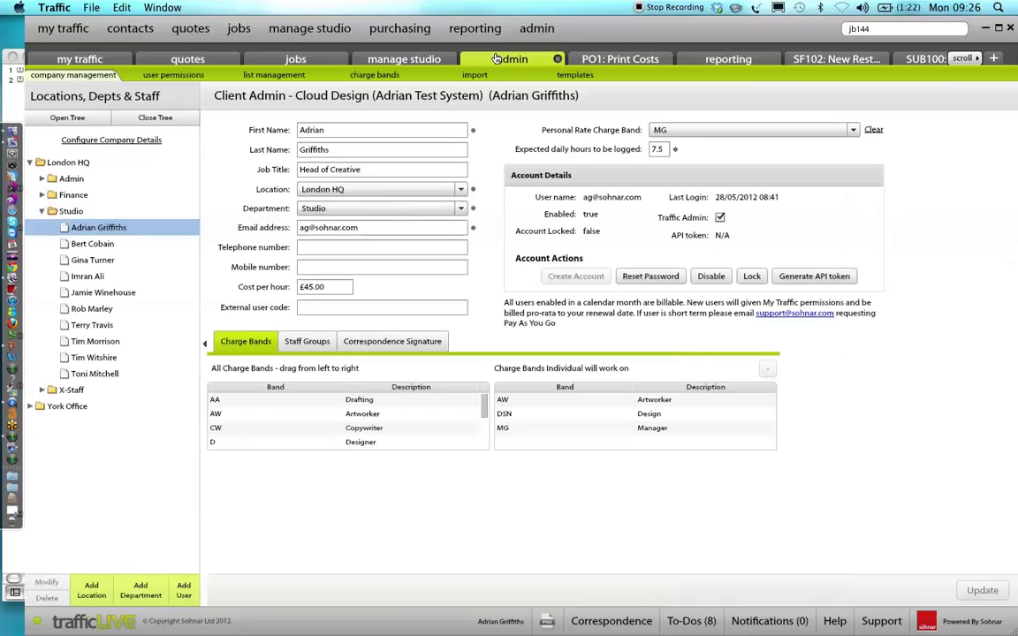
pyautogui.click(92, 325)
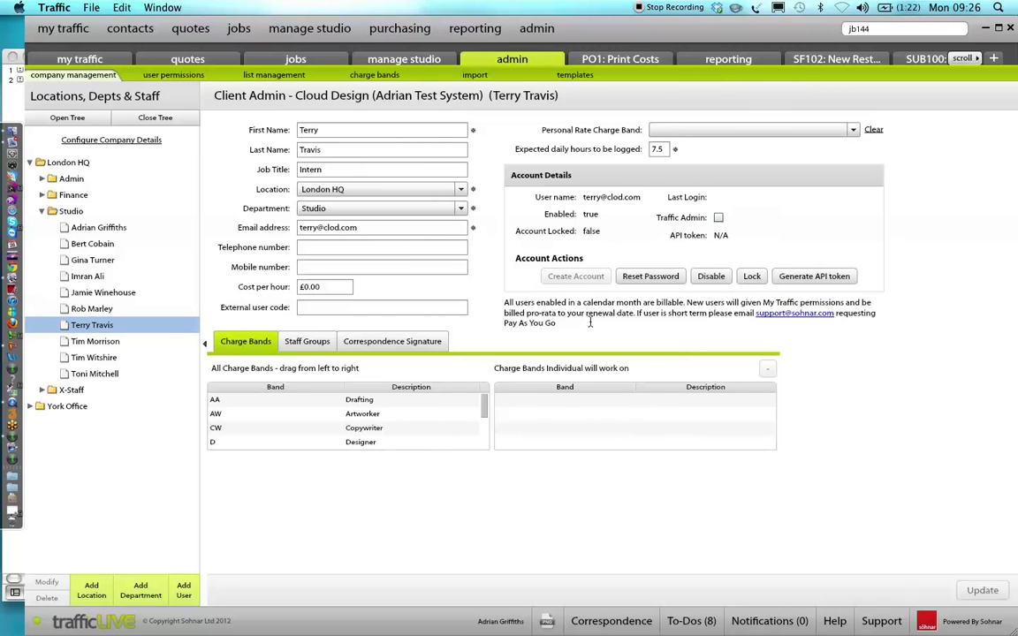
pyautogui.click(165, 75)
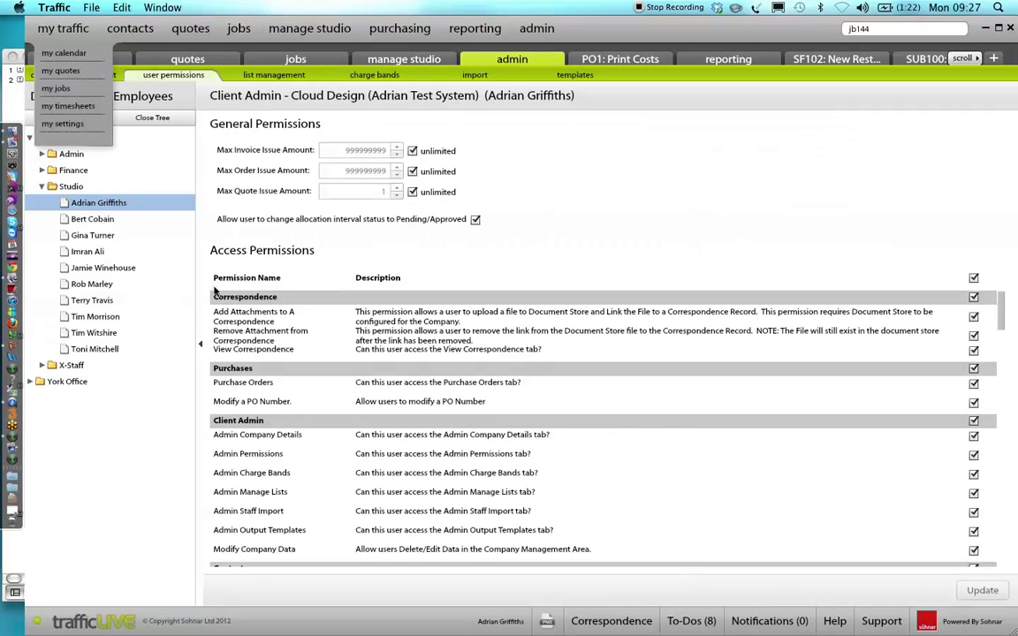
pyautogui.click(103, 301)
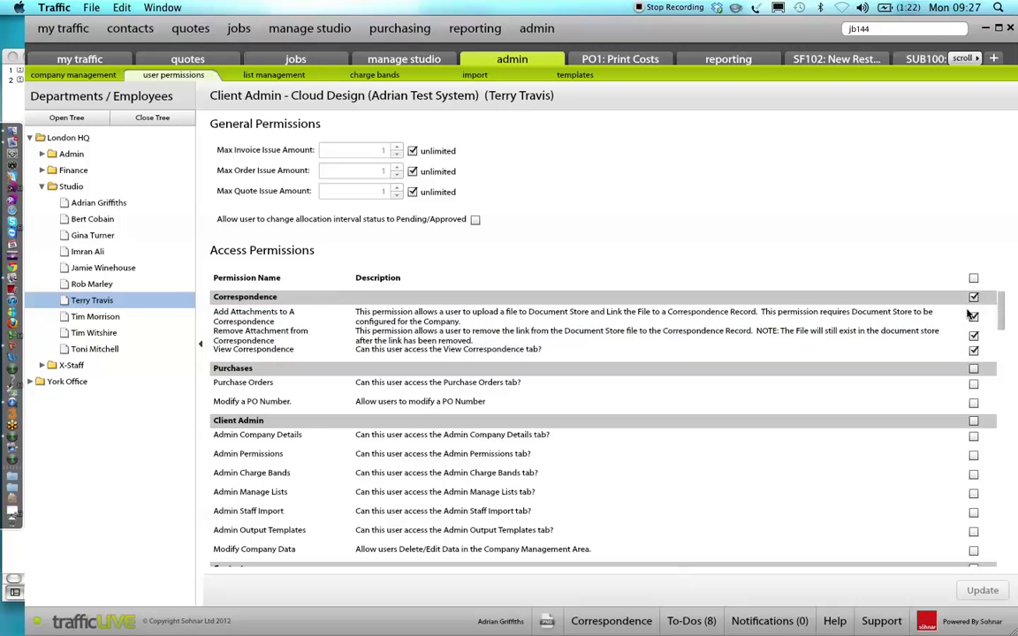
# Review the intern's My Traffic and Document Storage access permissions, and switch back to the Permission changes slide in PowerPoint
pyautogui.moveTo(1005, 314); pyautogui.dragTo(1016, 434)
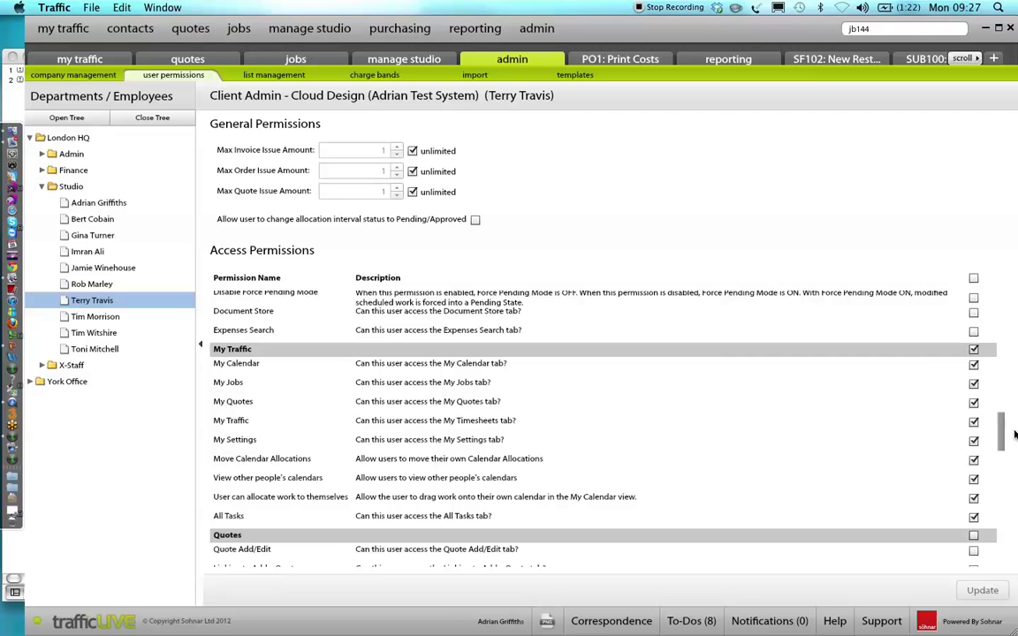
pyautogui.moveTo(1016, 434); pyautogui.dragTo(1016, 381)
pyautogui.scroll(1, 1002, 382)
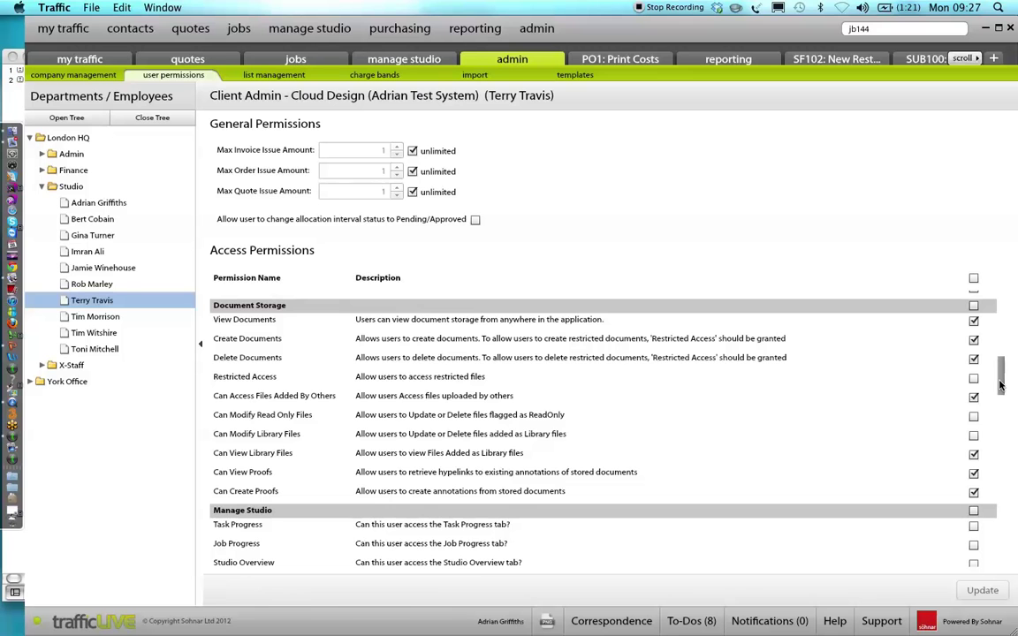
pyautogui.click(545, 354)
pyautogui.press('super+Tab')
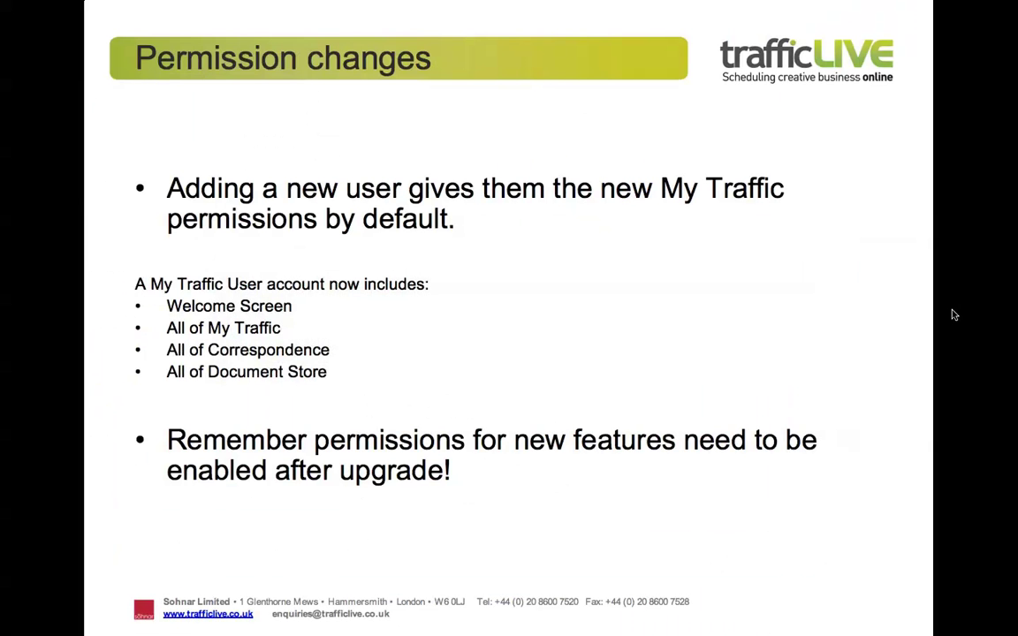